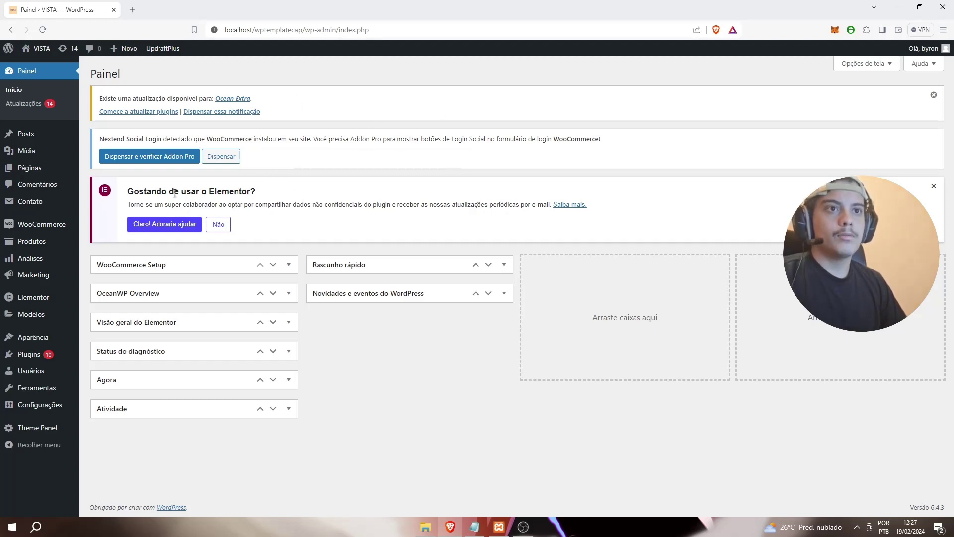
- Start a new WooCommerce product and name it "Jaqueta acolchoada"
{"action": "mouse_move", "coordinate": [38, 241]}
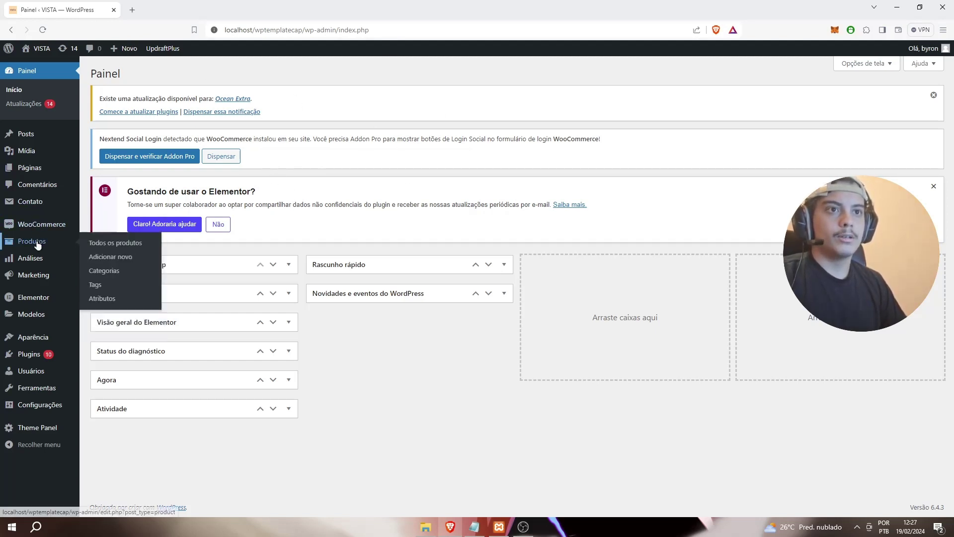
{"action": "left_click", "coordinate": [139, 264]}
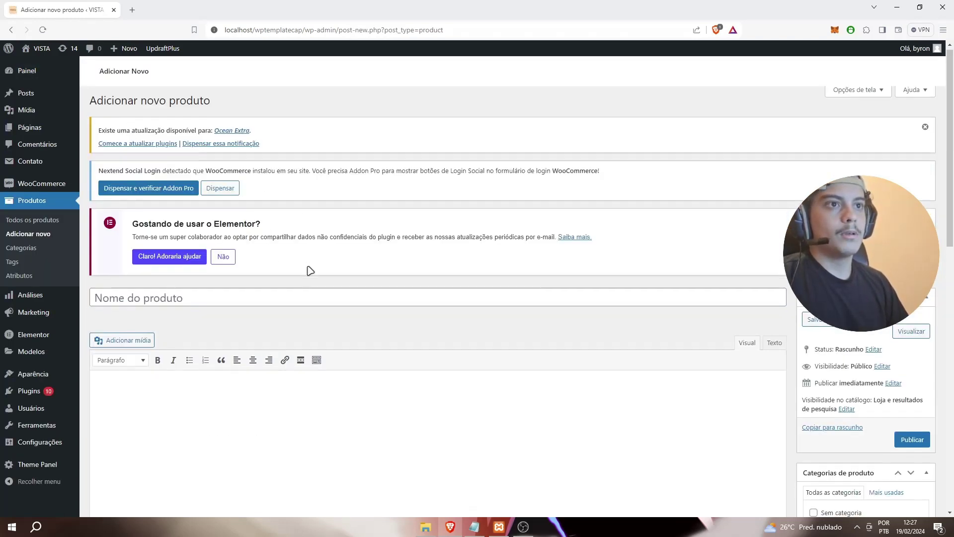
{"action": "scroll", "coordinate": [217, 273], "scroll_direction": "down", "scroll_amount": 2}
{"action": "left_click", "coordinate": [186, 196]}
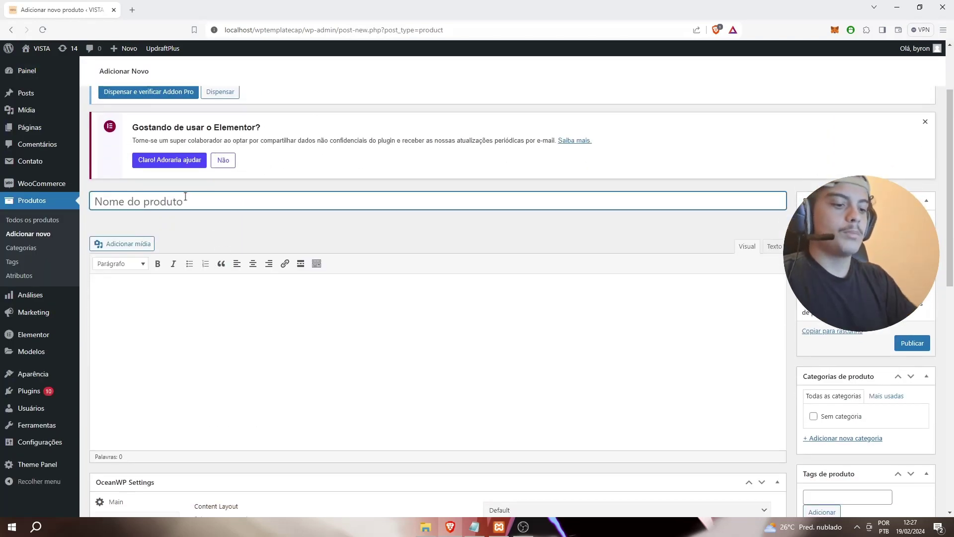
{"action": "type", "text": "Jaqueta aco"}
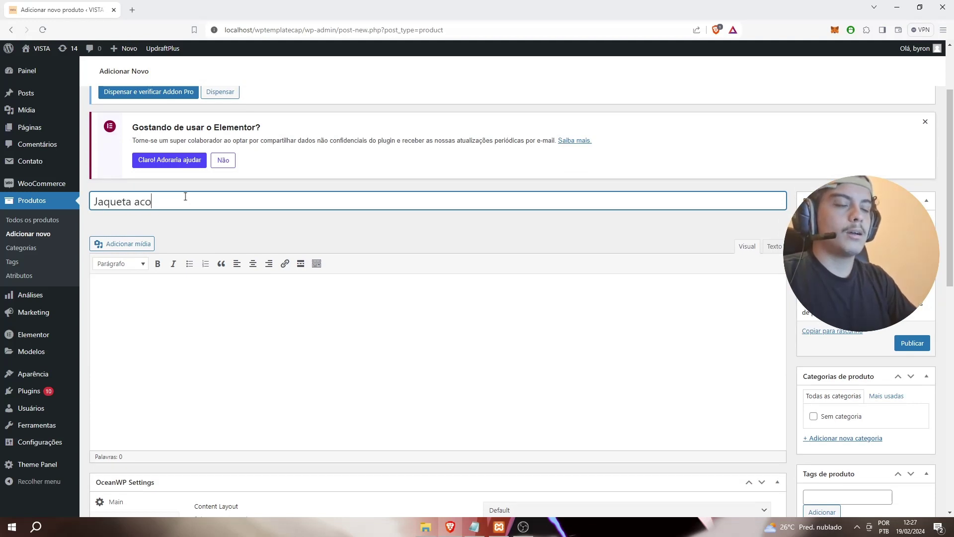
{"action": "type", "text": "lchoada"}
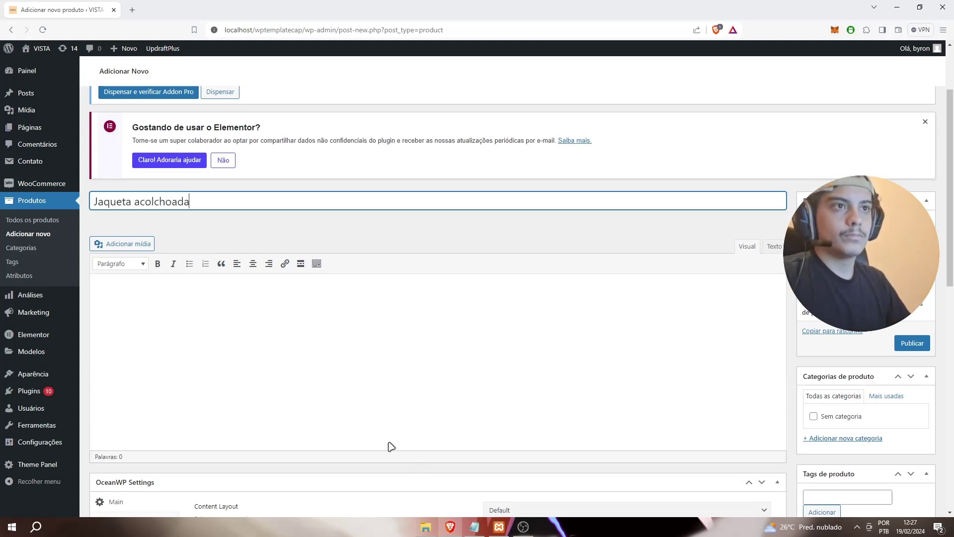
- Write the product's main description as "Grande descrição da jaqueta acolchoada."
{"action": "left_click", "coordinate": [343, 374]}
{"action": "scroll", "coordinate": [360, 326], "scroll_direction": "down", "scroll_amount": 2}
{"action": "scroll", "coordinate": [363, 292], "scroll_direction": "up", "scroll_amount": 2}
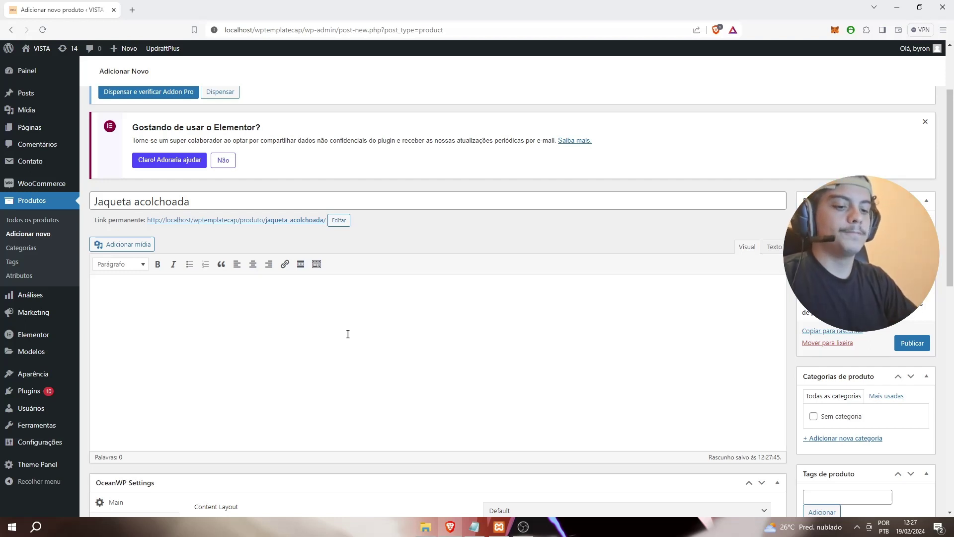
{"action": "type", "text": "ande"}
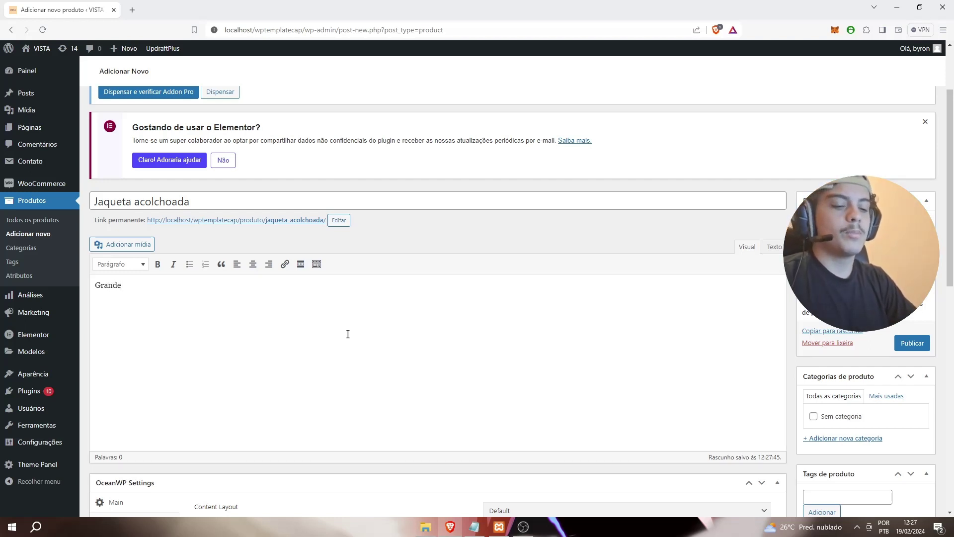
{"action": "type", "text": " descriç"}
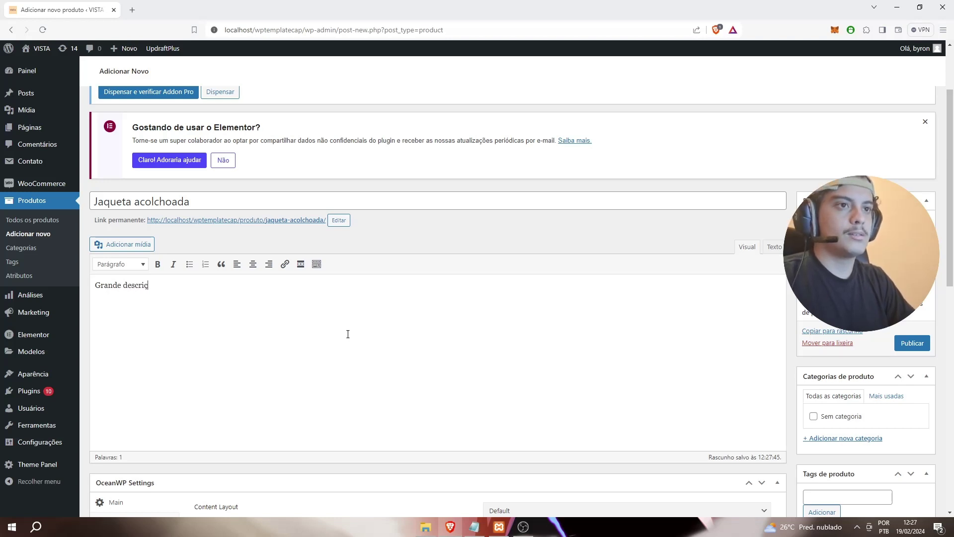
{"action": "type", "text": "ão da jaqueta "}
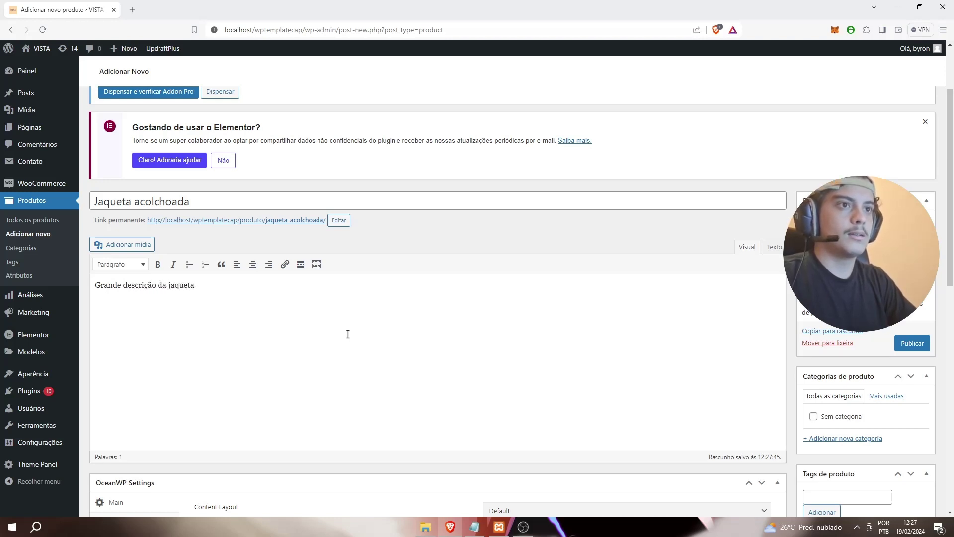
{"action": "type", "text": "acolchoada."}
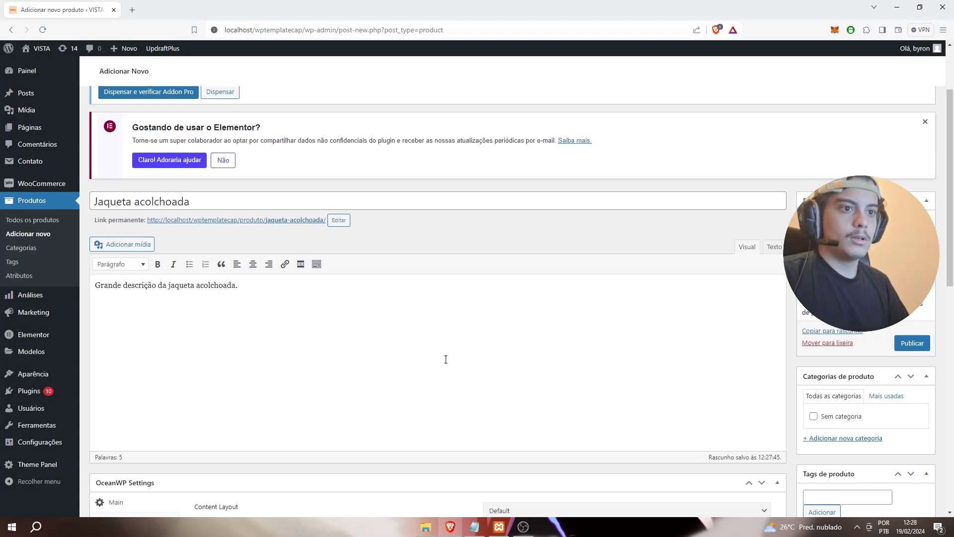
- Set the product's regular price to R$ 150 and leave the promotional price blank
{"action": "scroll", "coordinate": [445, 359], "scroll_direction": "down", "scroll_amount": 5}
{"action": "scroll", "coordinate": [153, 284], "scroll_direction": "down", "scroll_amount": 3}
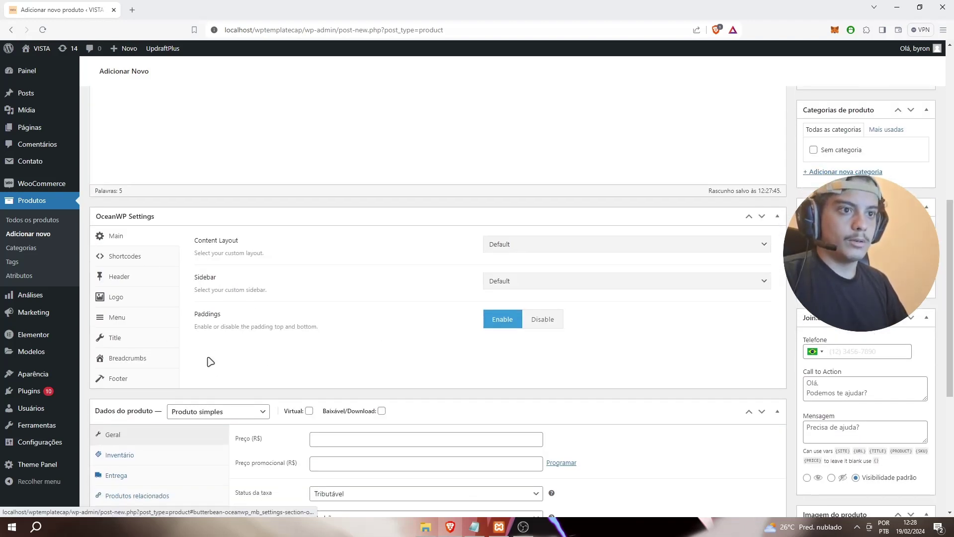
{"action": "left_click", "coordinate": [349, 310]}
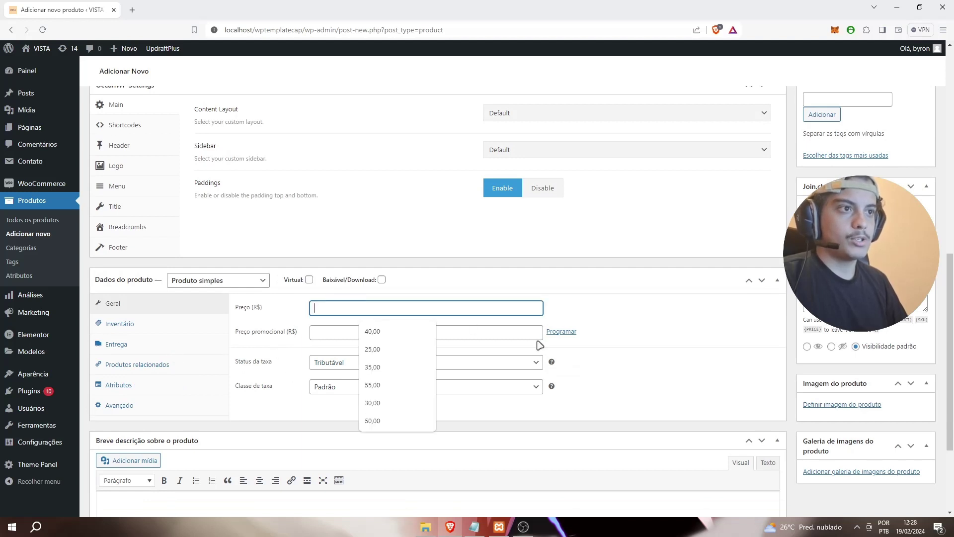
{"action": "type", "text": "150"}
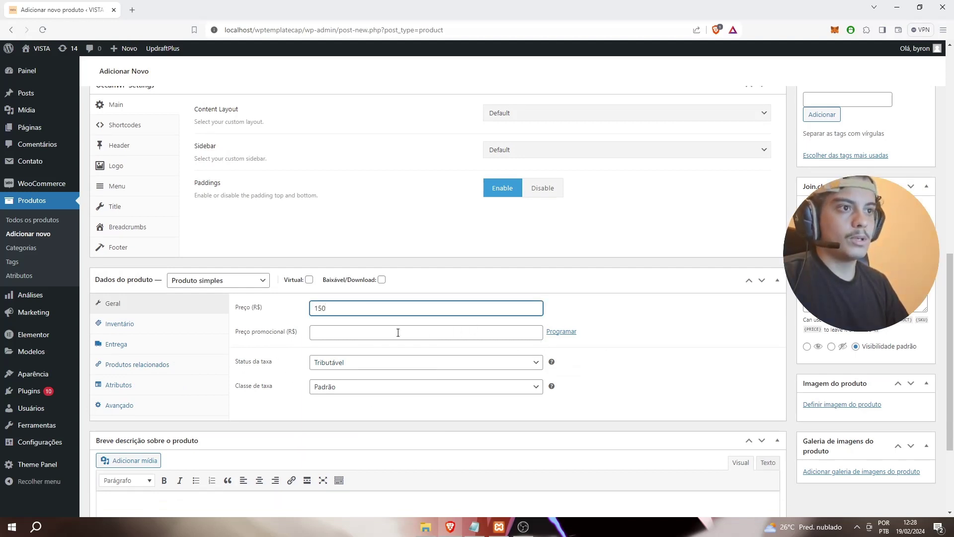
{"action": "left_click", "coordinate": [378, 331]}
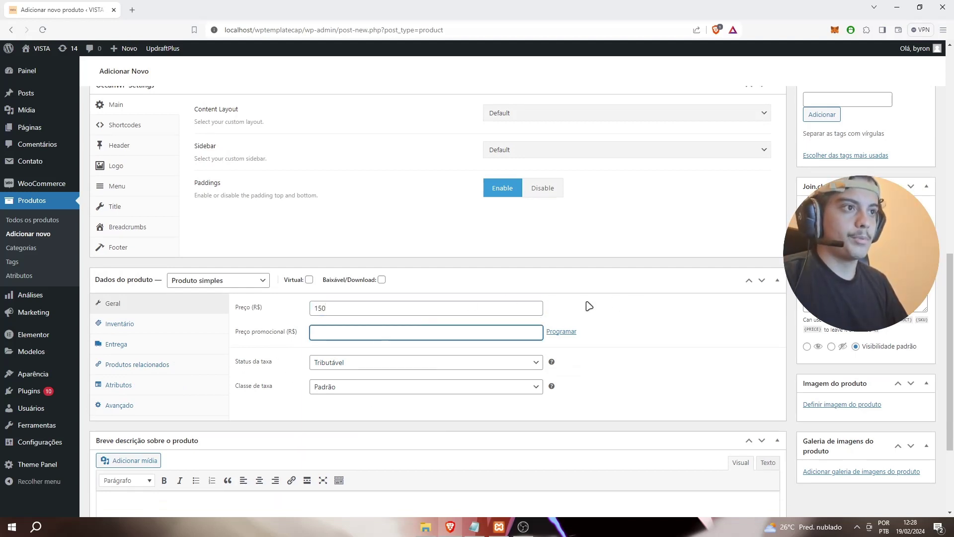
- Set the product's SKU to 100 in the inventory data
{"action": "left_click", "coordinate": [140, 322]}
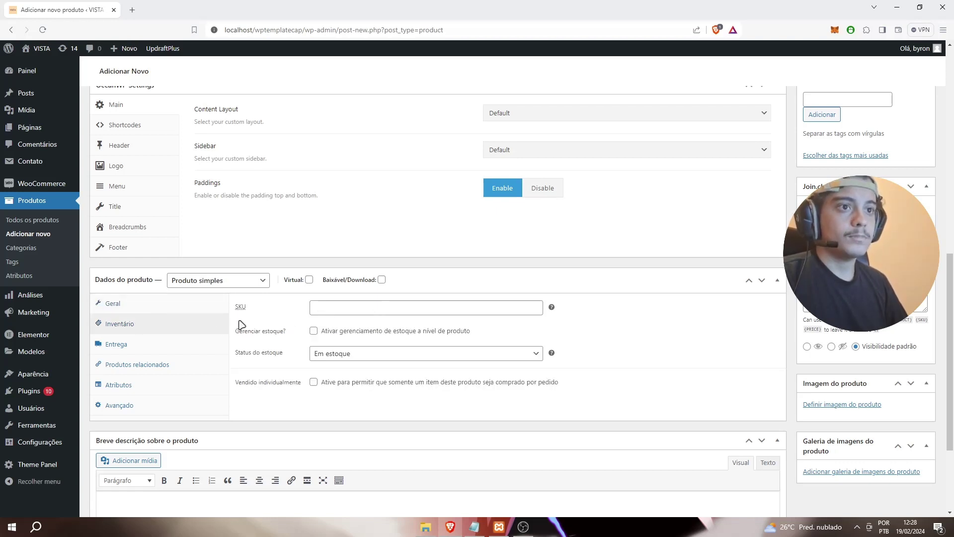
{"action": "left_click", "coordinate": [349, 308]}
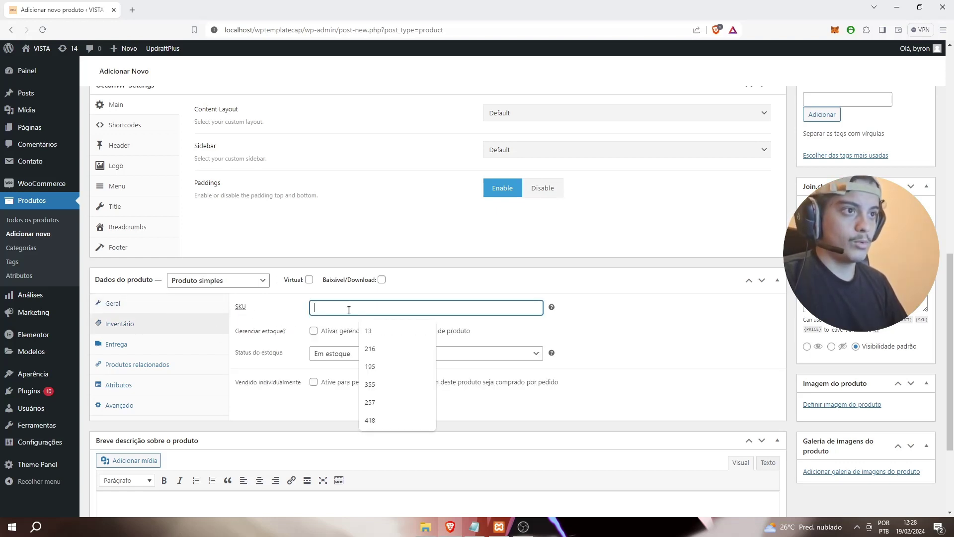
{"action": "left_click", "coordinate": [619, 309]}
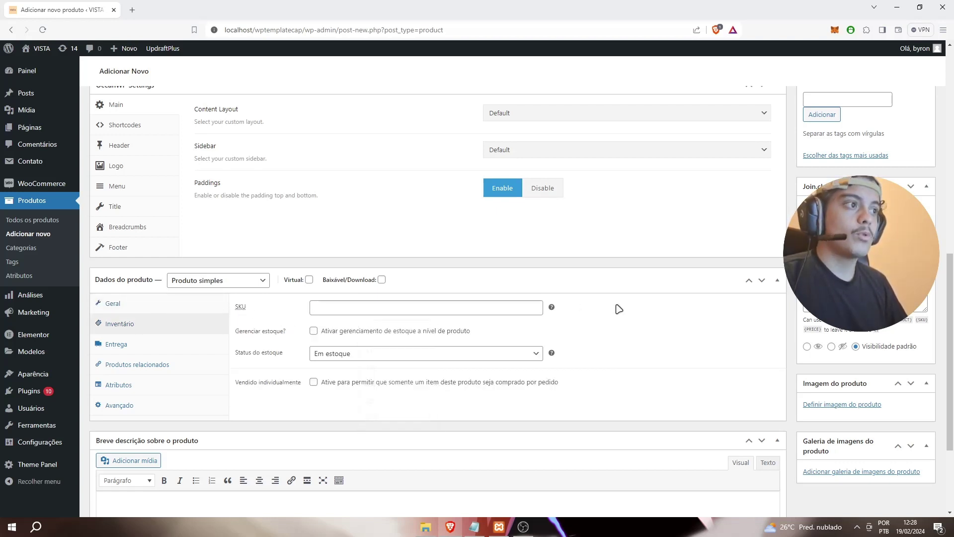
{"action": "left_click", "coordinate": [429, 309]}
{"action": "type", "text": "100"}
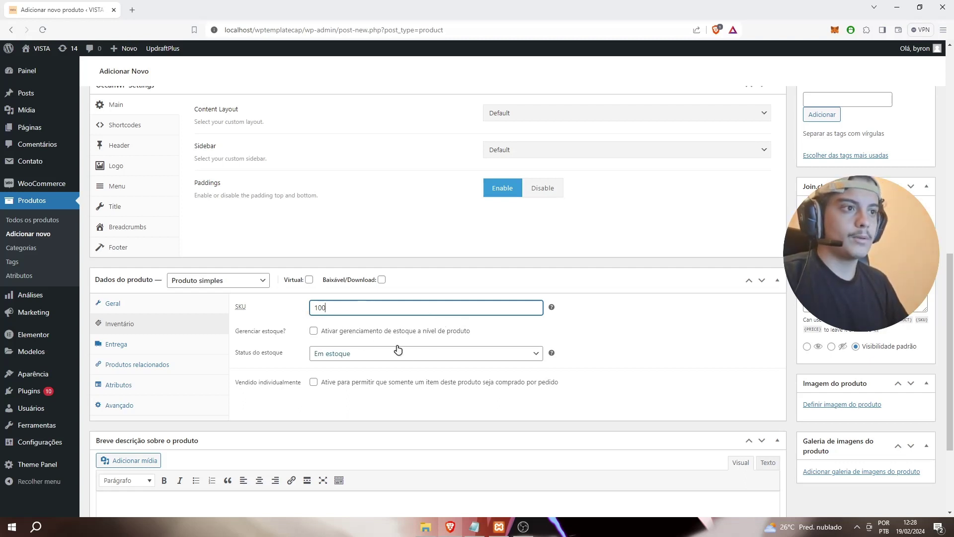
- Enable product-level stock management with a stock quantity of 10 and backorders kept at "Não permitir"
{"action": "left_click", "coordinate": [314, 330]}
{"action": "left_click", "coordinate": [405, 349]}
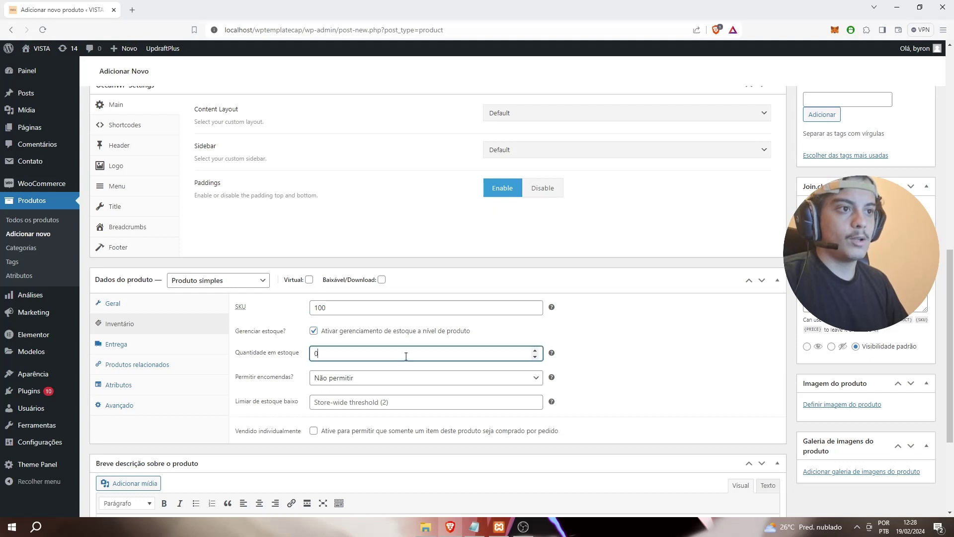
{"action": "key", "text": "BackSpace"}
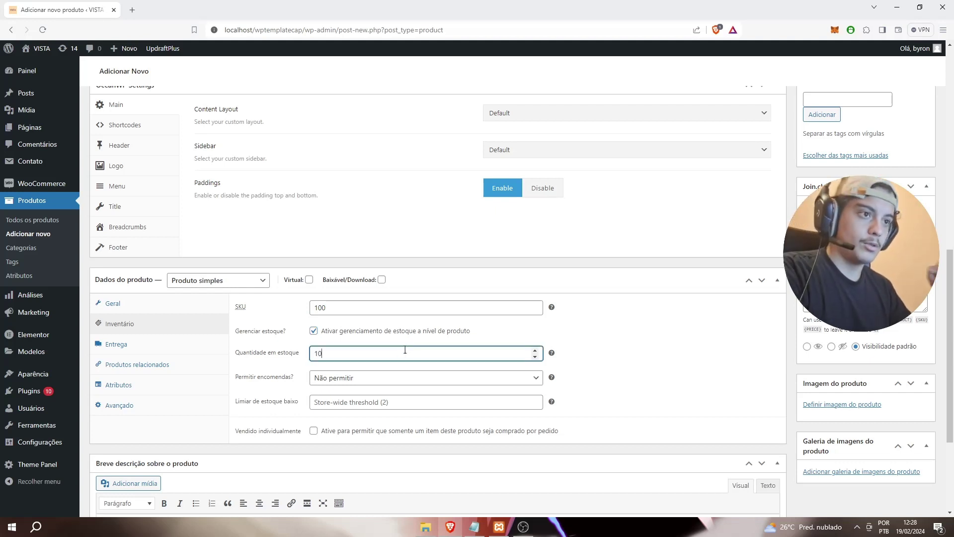
{"action": "left_click", "coordinate": [398, 379]}
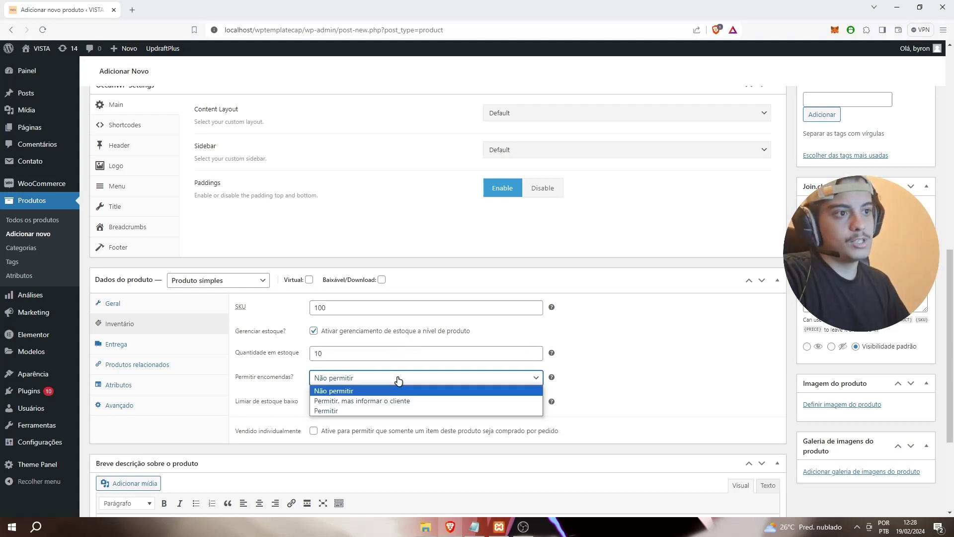
{"action": "left_click", "coordinate": [398, 380]}
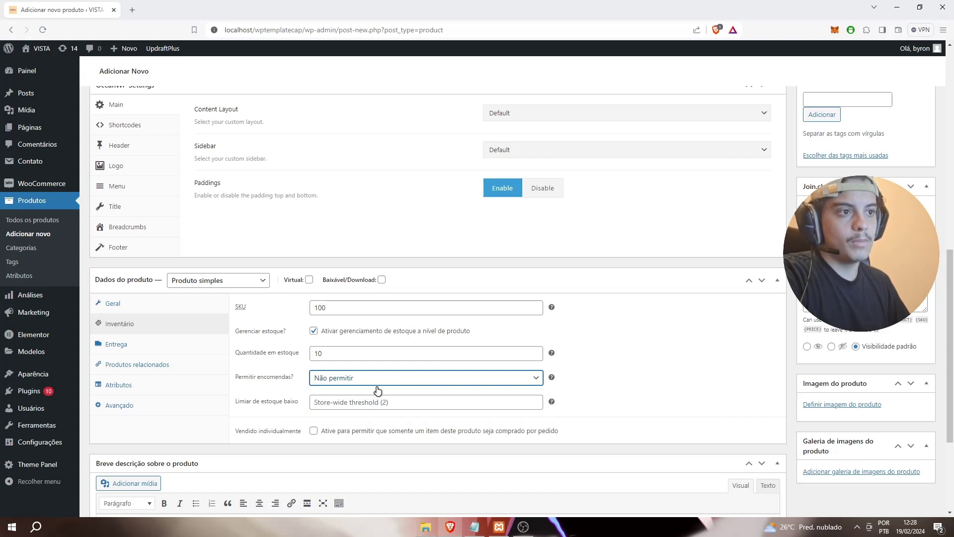
- Set the product's low-stock threshold to 2
{"action": "left_click", "coordinate": [343, 404]}
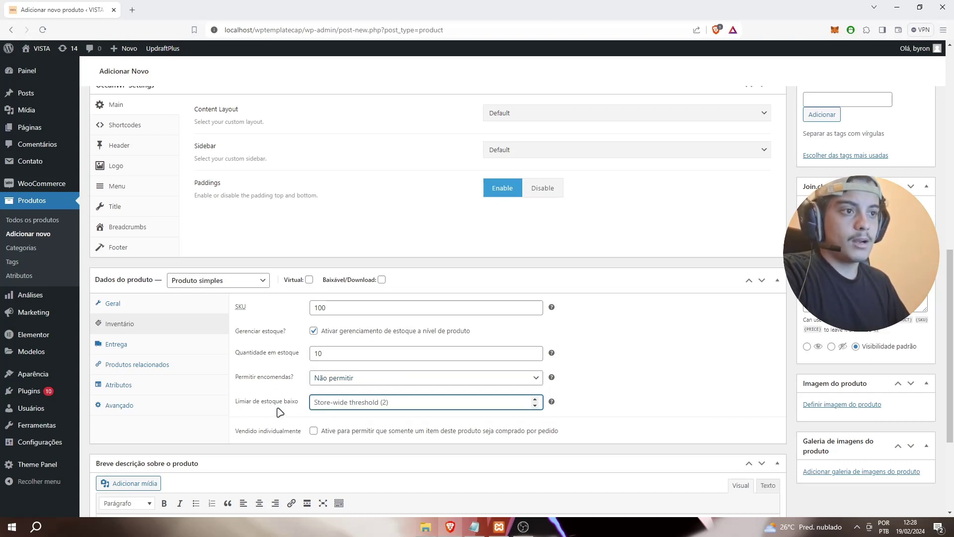
{"action": "type", "text": "2"}
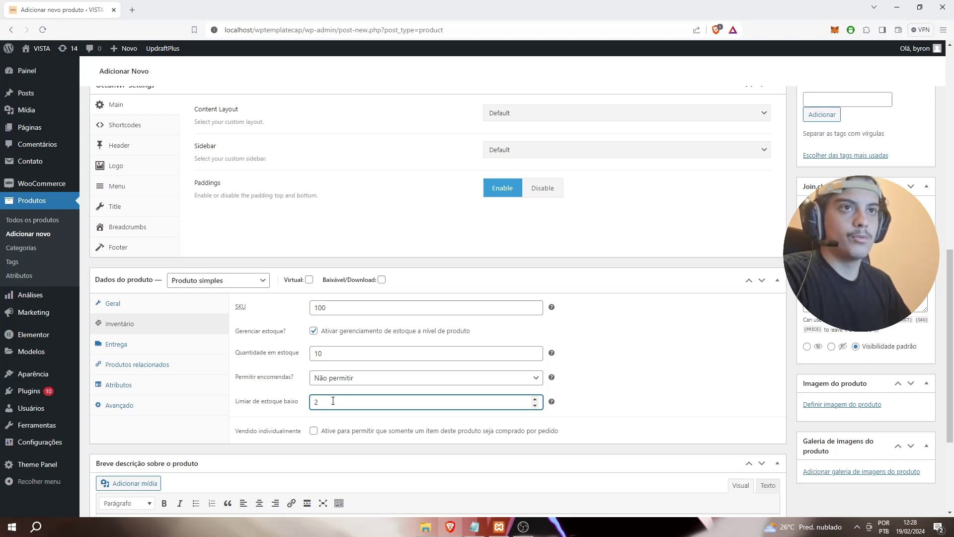
{"action": "left_click", "coordinate": [653, 371]}
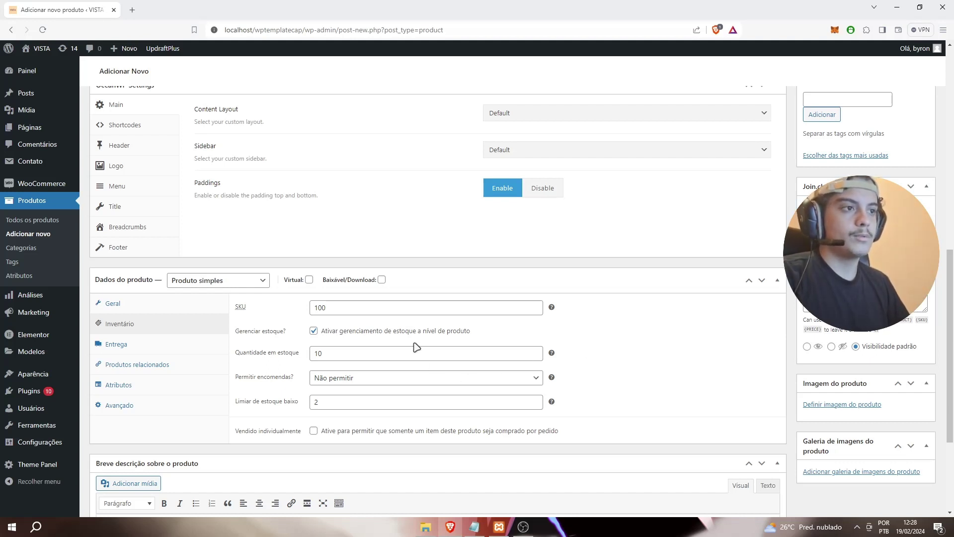
{"action": "left_click", "coordinate": [535, 354]}
{"action": "left_click", "coordinate": [630, 361]}
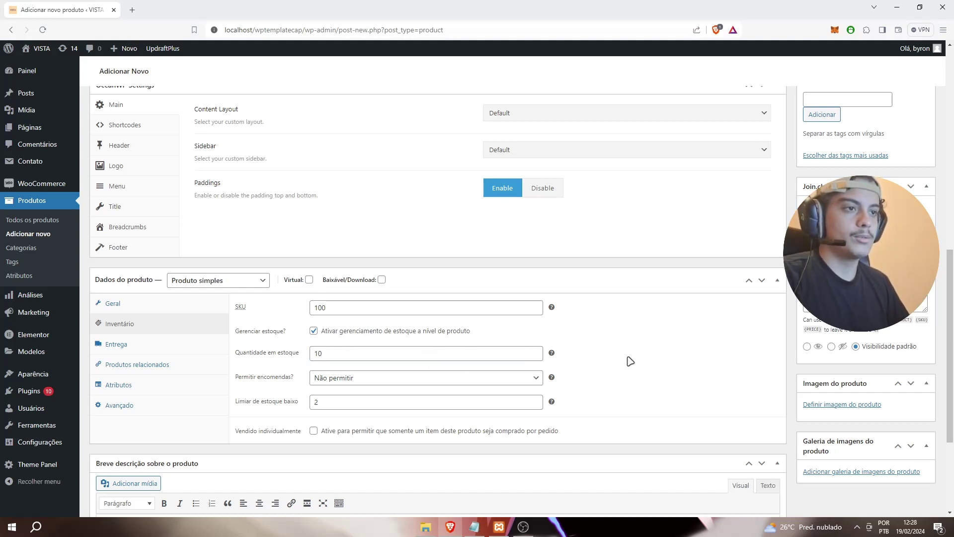
{"action": "left_click", "coordinate": [358, 400]}
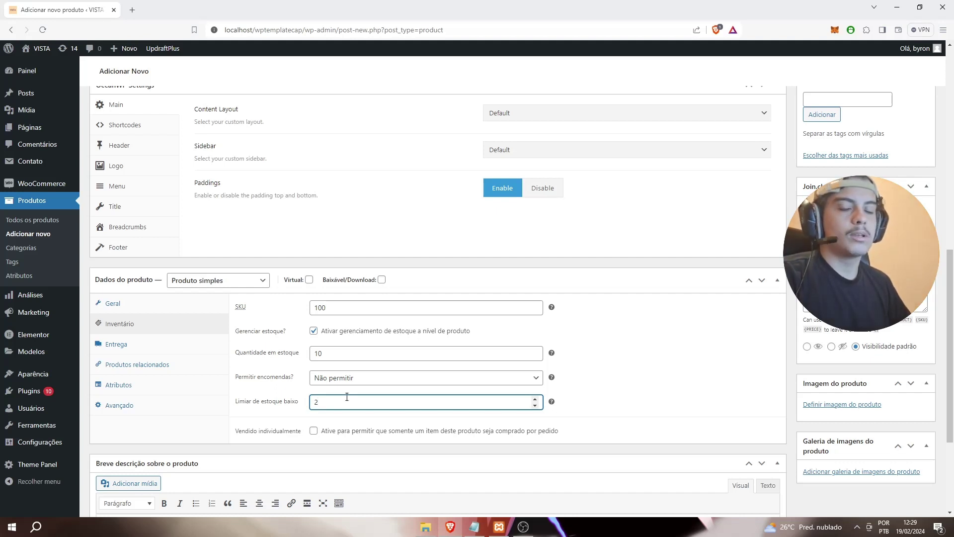
- Disable product-level stock management and review the stock status options, keeping "Em estoque"
{"action": "left_click", "coordinate": [313, 331]}
{"action": "left_click", "coordinate": [417, 353]}
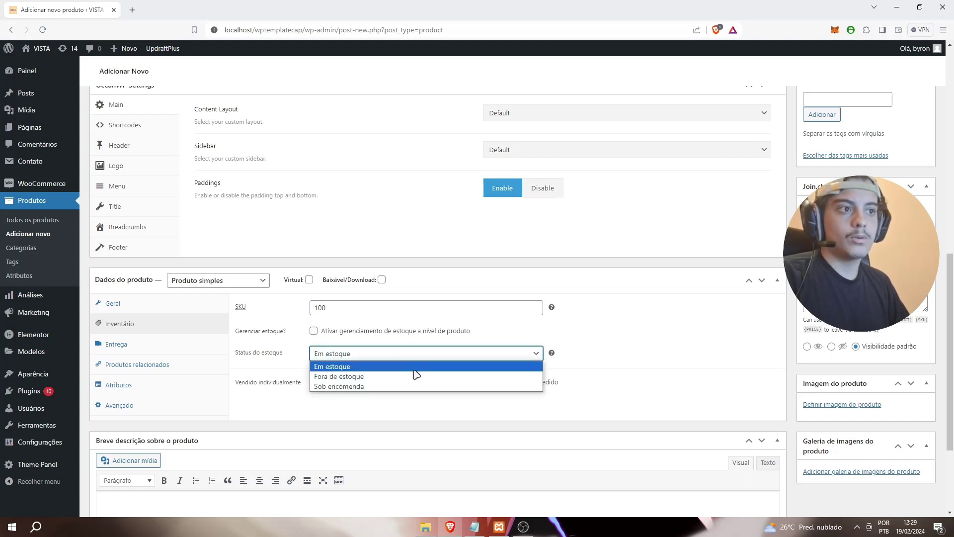
{"action": "left_click", "coordinate": [422, 352]}
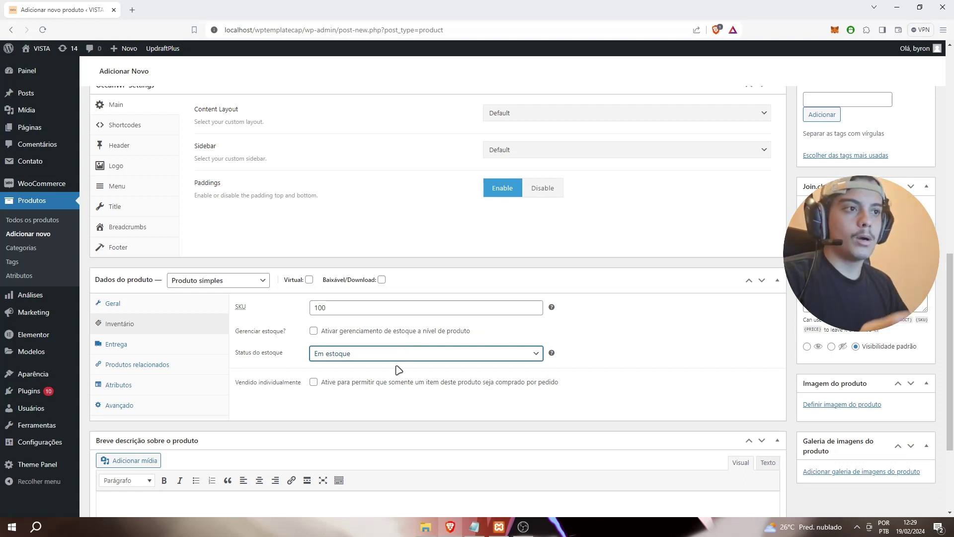
{"action": "left_click", "coordinate": [356, 352]}
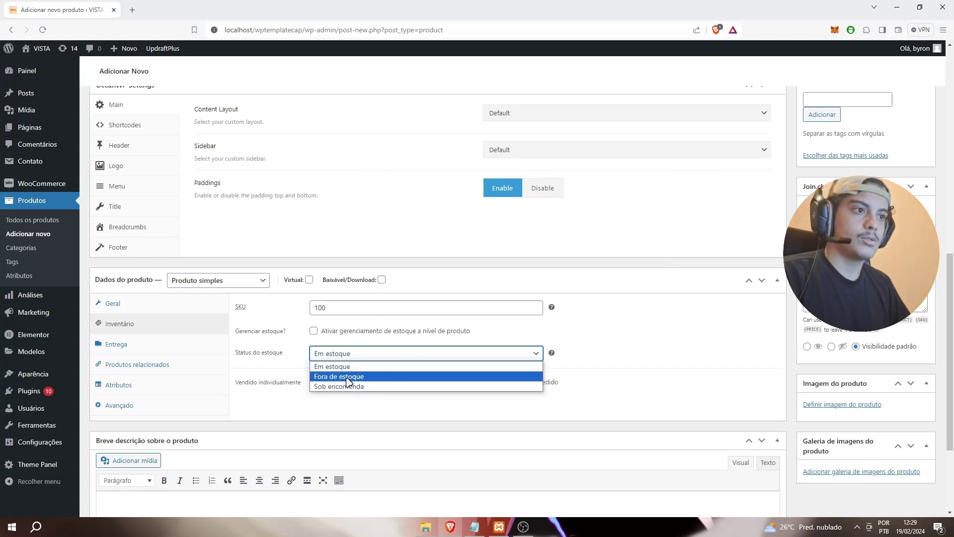
{"action": "left_click", "coordinate": [388, 353]}
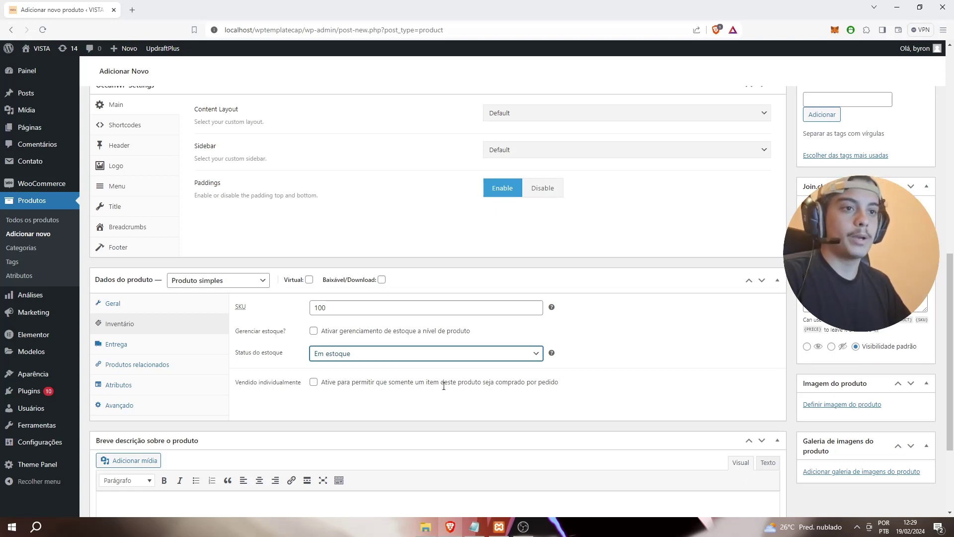
- Write "Breve descrição da jaqueta acolchoada" as the product's short description
{"action": "scroll", "coordinate": [396, 356], "scroll_direction": "down", "scroll_amount": 2}
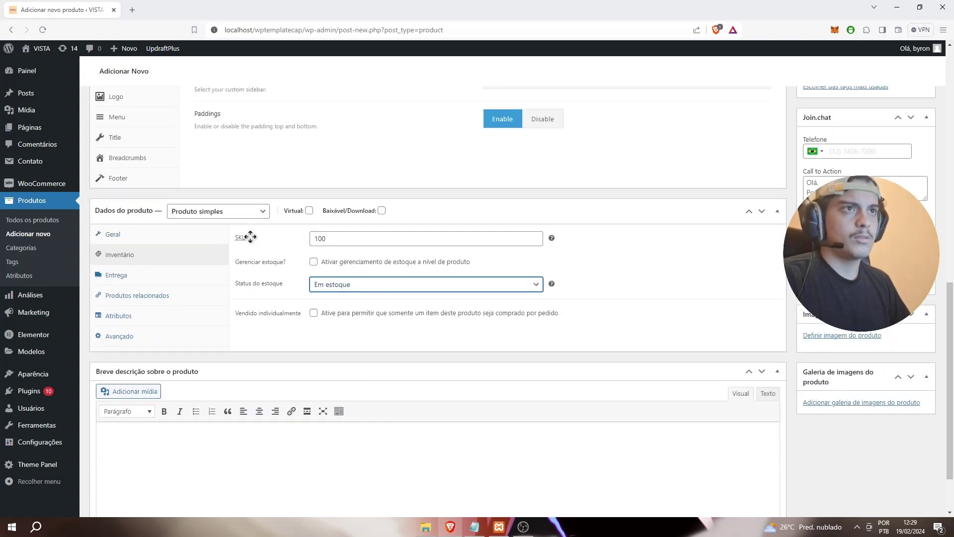
{"action": "scroll", "coordinate": [342, 333], "scroll_direction": "up", "scroll_amount": 2}
{"action": "scroll", "coordinate": [342, 334], "scroll_direction": "up", "scroll_amount": 4}
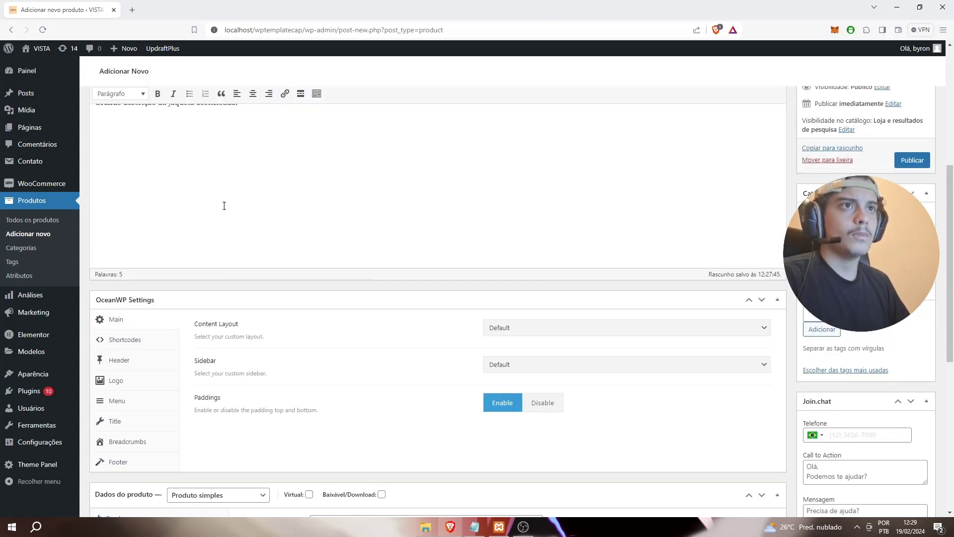
{"action": "scroll", "coordinate": [243, 197], "scroll_direction": "up", "scroll_amount": 1}
{"action": "scroll", "coordinate": [298, 239], "scroll_direction": "down", "scroll_amount": 8}
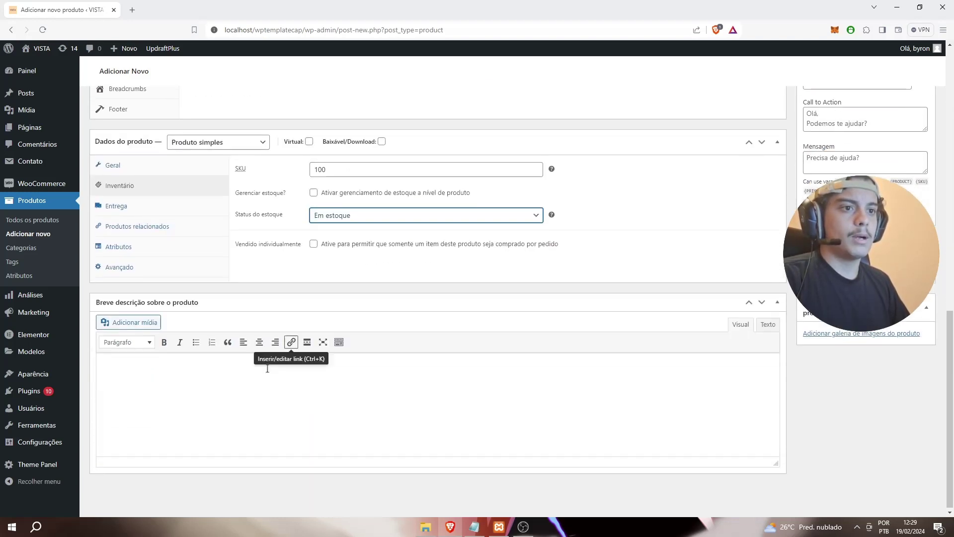
{"action": "left_click", "coordinate": [234, 389]}
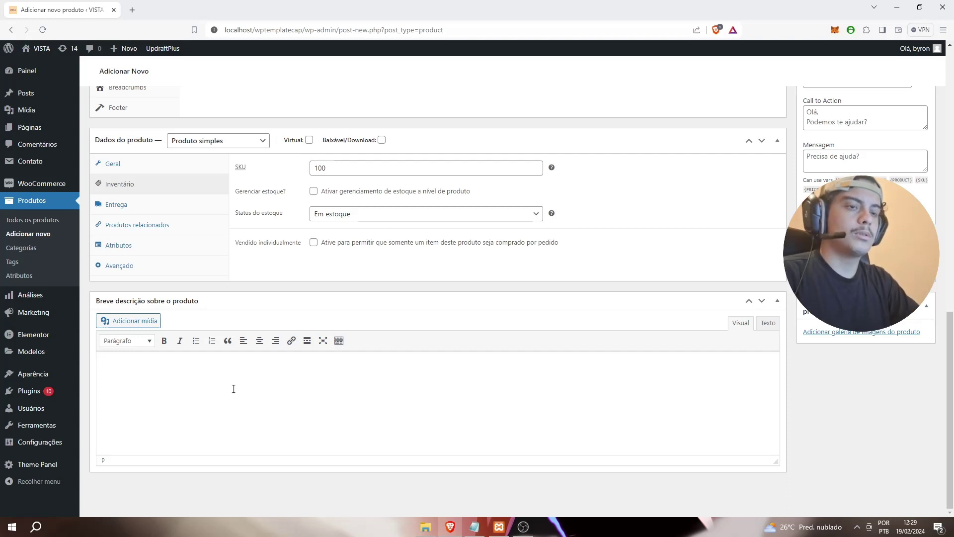
{"action": "type", "text": "Breve de"}
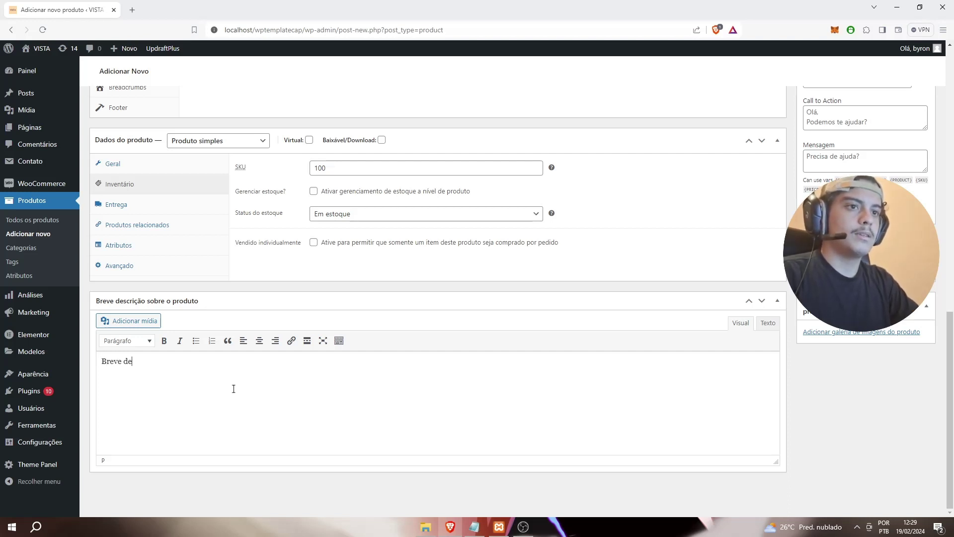
{"action": "type", "text": "scrição da ja"}
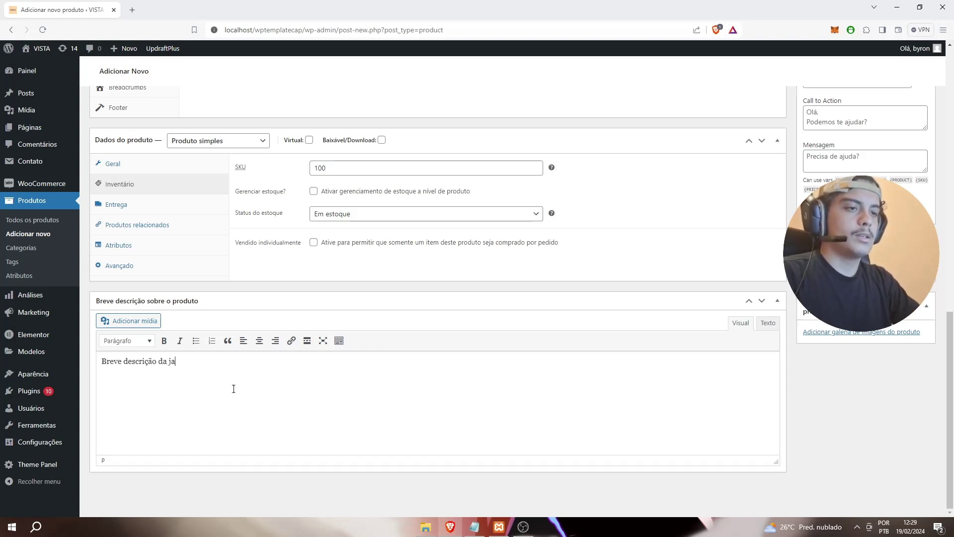
{"action": "type", "text": "queta acolchoada"}
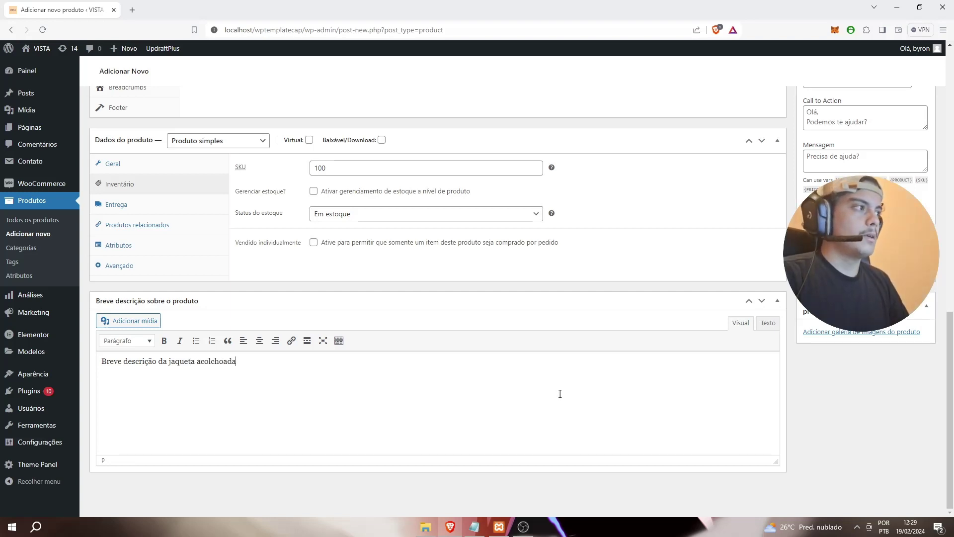
- Create a new product category named "Masculino" without a parent category and assign it to the product
{"action": "scroll", "coordinate": [562, 397], "scroll_direction": "up", "scroll_amount": 3}
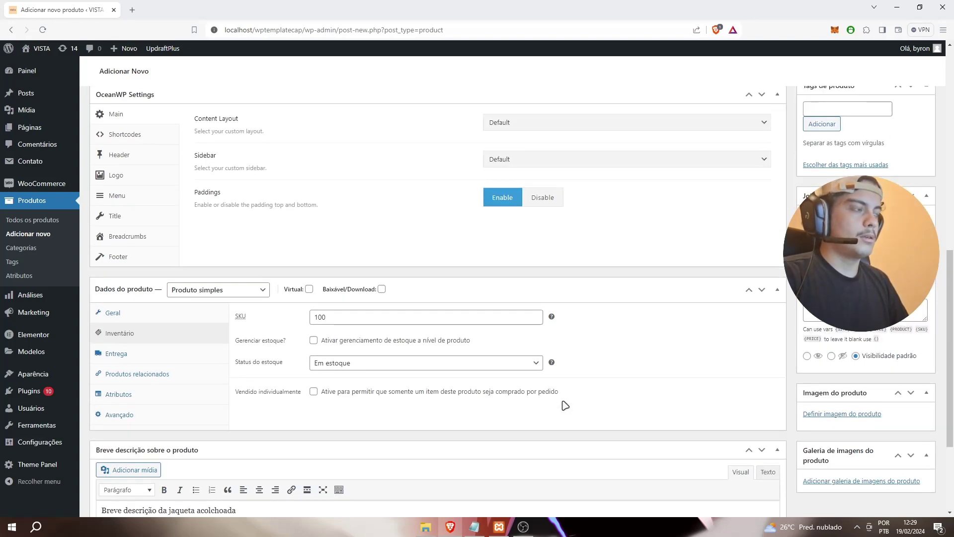
{"action": "scroll", "coordinate": [564, 404], "scroll_direction": "down", "scroll_amount": 3}
{"action": "scroll", "coordinate": [335, 374], "scroll_direction": "up", "scroll_amount": 5}
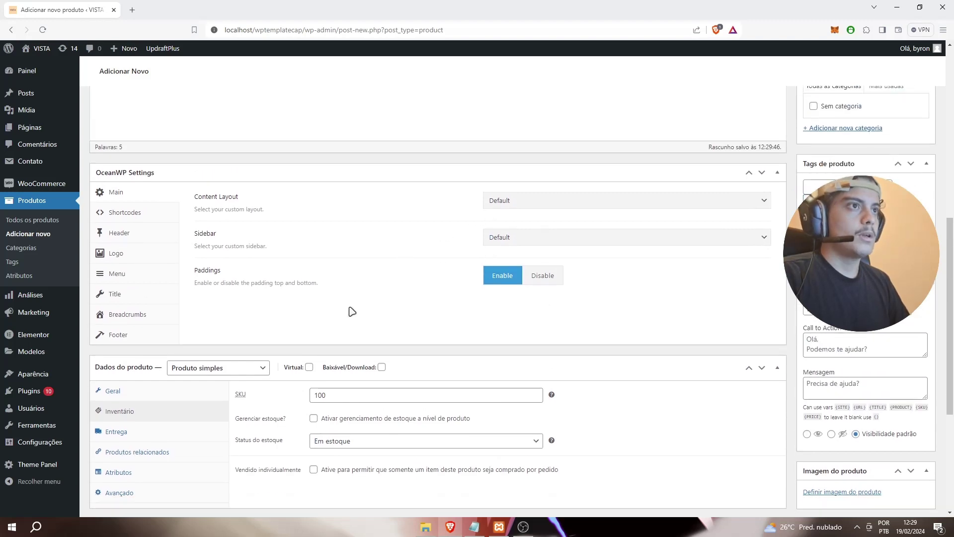
{"action": "scroll", "coordinate": [351, 311], "scroll_direction": "down", "scroll_amount": 4}
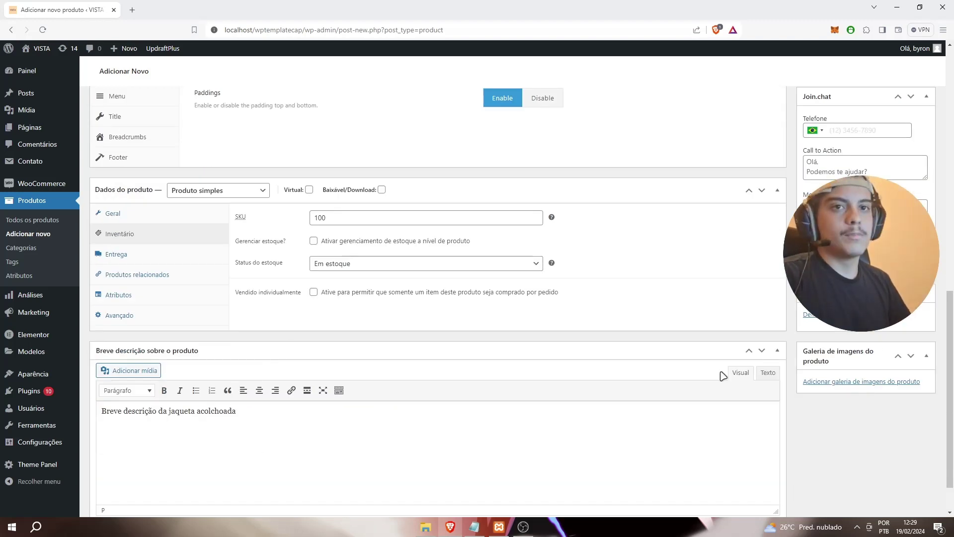
{"action": "scroll", "coordinate": [650, 356], "scroll_direction": "up", "scroll_amount": 10}
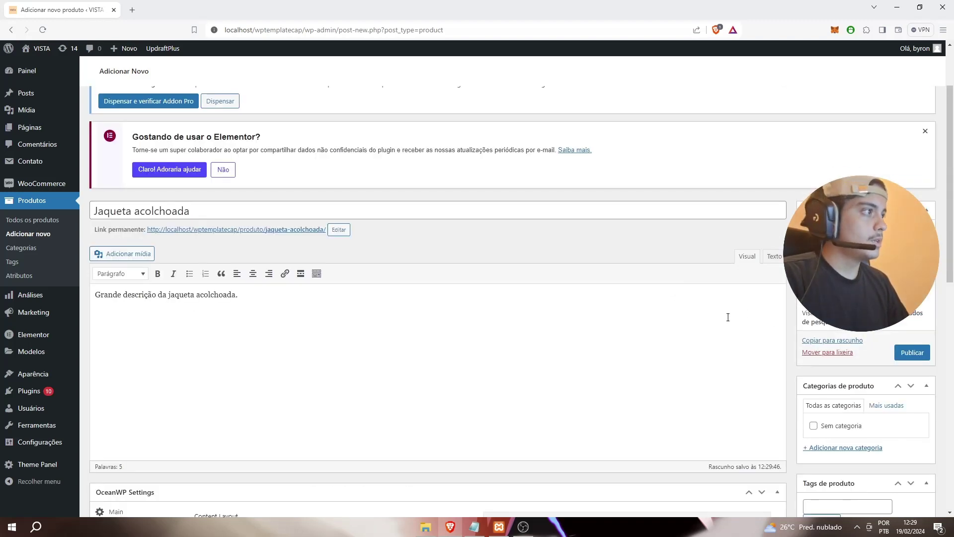
{"action": "scroll", "coordinate": [790, 308], "scroll_direction": "down", "scroll_amount": 3}
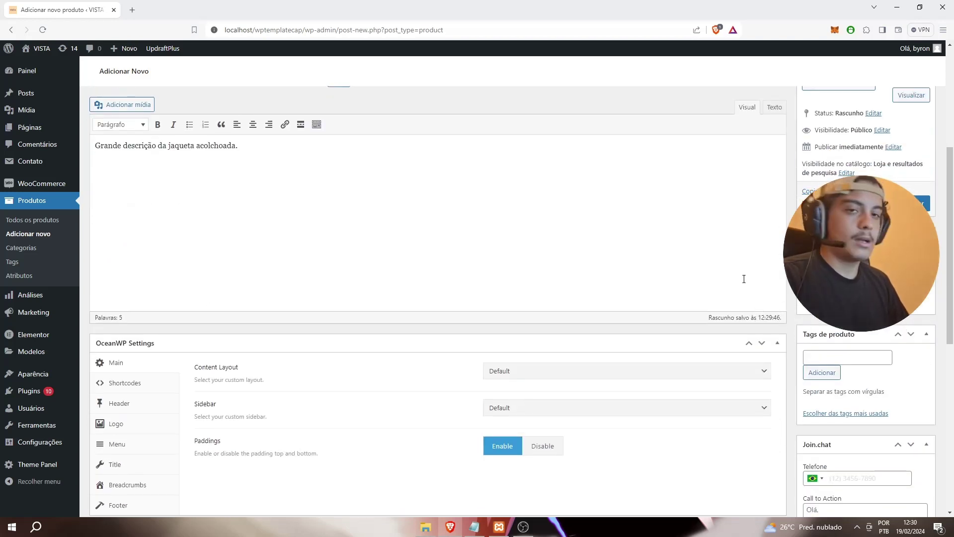
{"action": "left_click", "coordinate": [835, 303]}
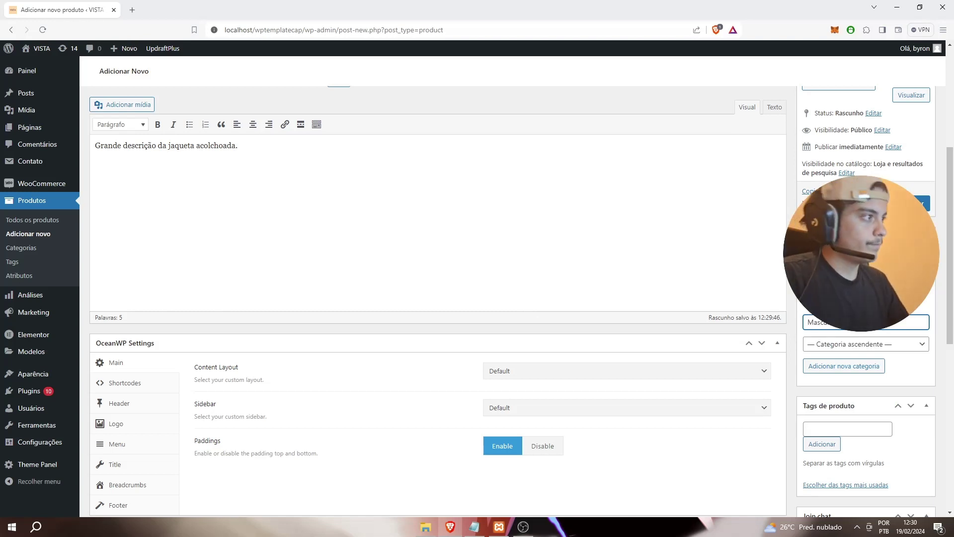
{"action": "left_click", "coordinate": [836, 369]}
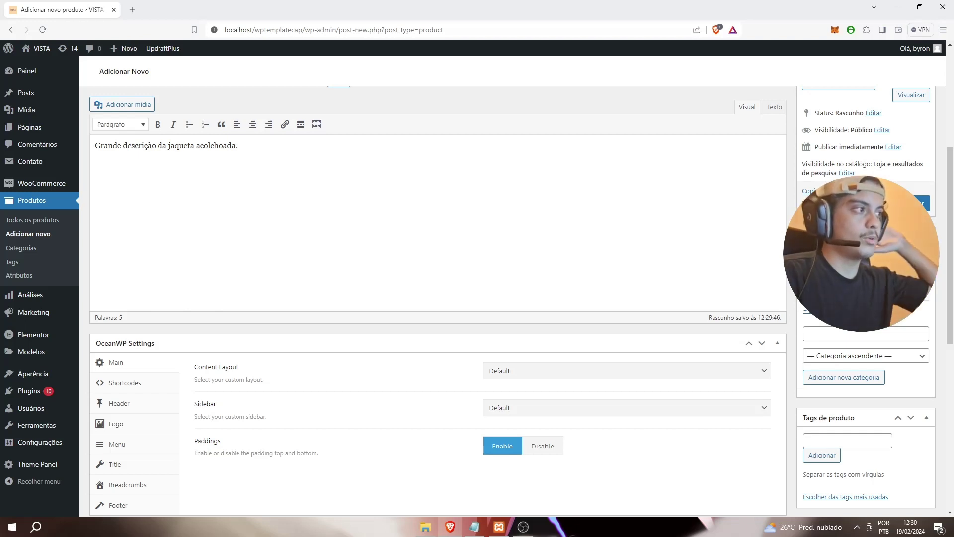
- Add the tags "casacos" and "inverno" to the product
{"action": "scroll", "coordinate": [881, 357], "scroll_direction": "down", "scroll_amount": 2}
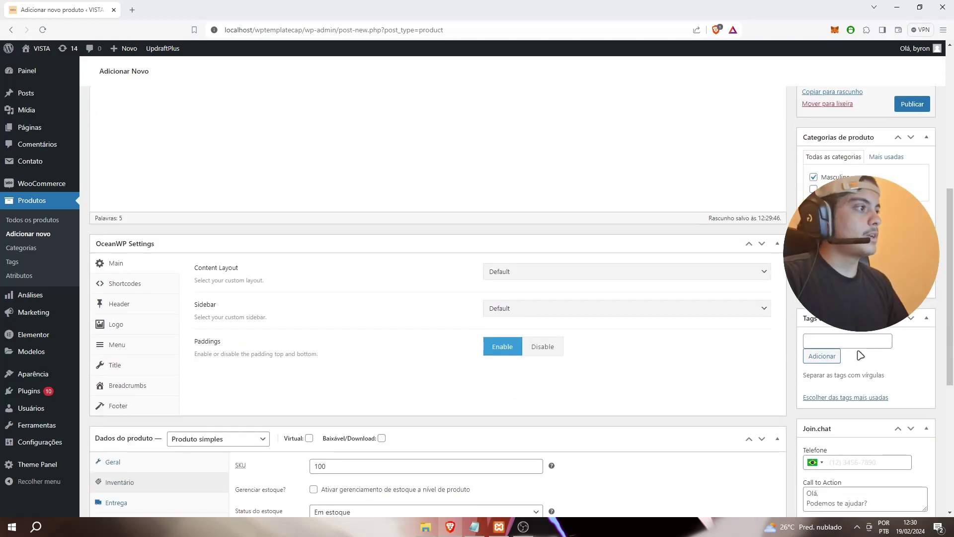
{"action": "left_click", "coordinate": [870, 342]}
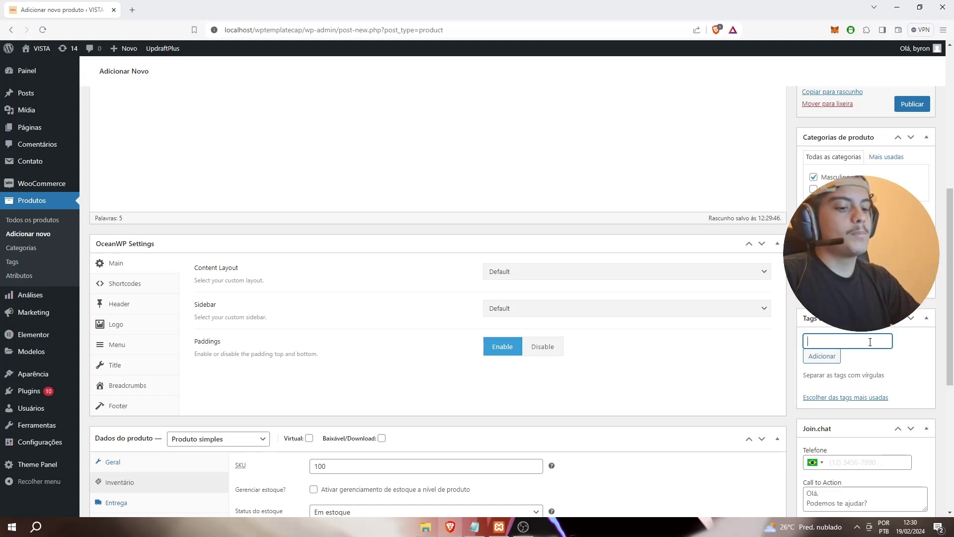
{"action": "key", "text": "Return"}
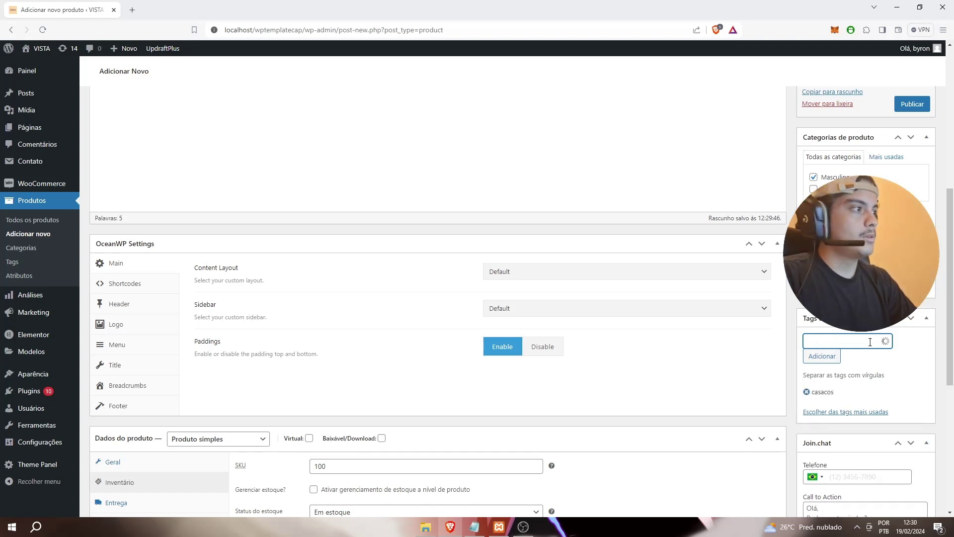
{"action": "key", "text": "Return"}
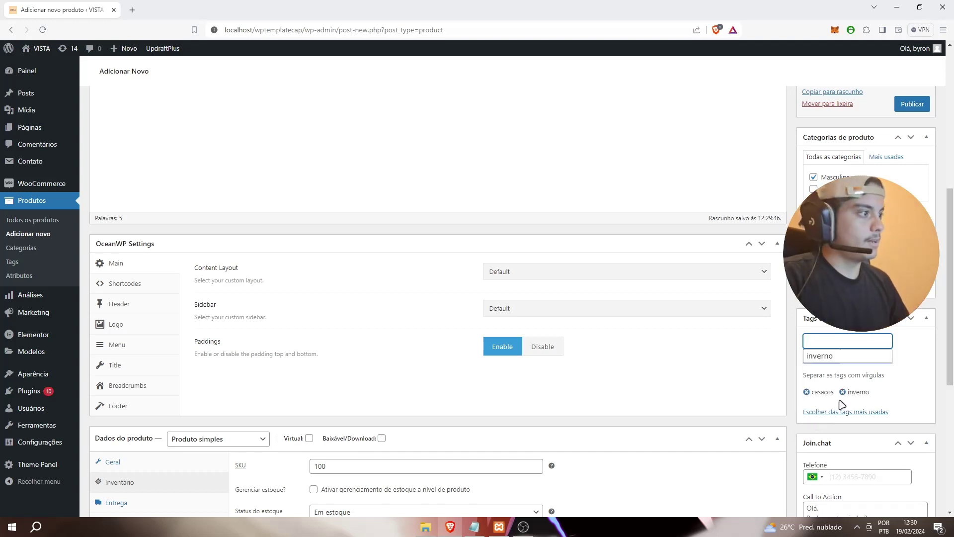
- Set the front-view photo of the open black jacket from the media library as the product image
{"action": "scroll", "coordinate": [762, 343], "scroll_direction": "down", "scroll_amount": 3}
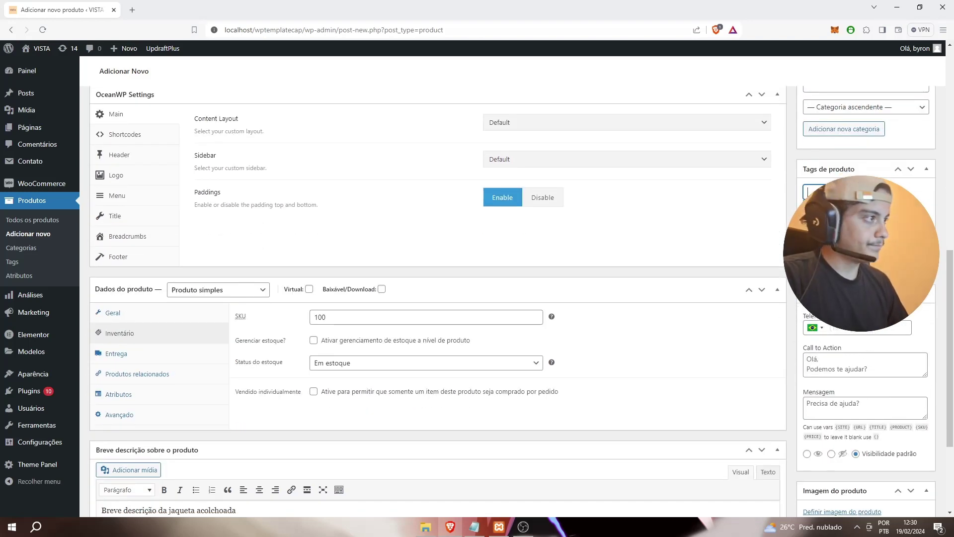
{"action": "scroll", "coordinate": [842, 362], "scroll_direction": "down", "scroll_amount": 2}
{"action": "scroll", "coordinate": [840, 378], "scroll_direction": "down", "scroll_amount": 1}
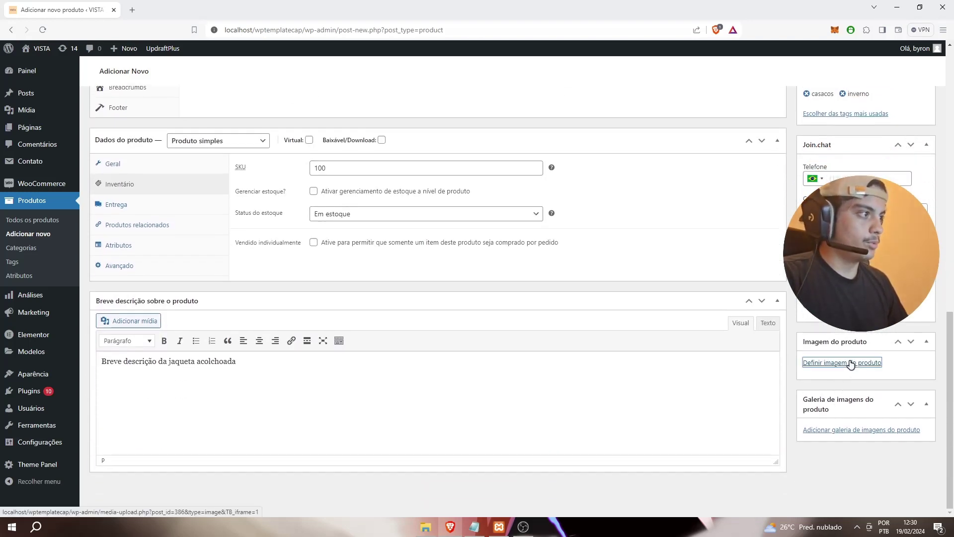
{"action": "left_click", "coordinate": [850, 363]}
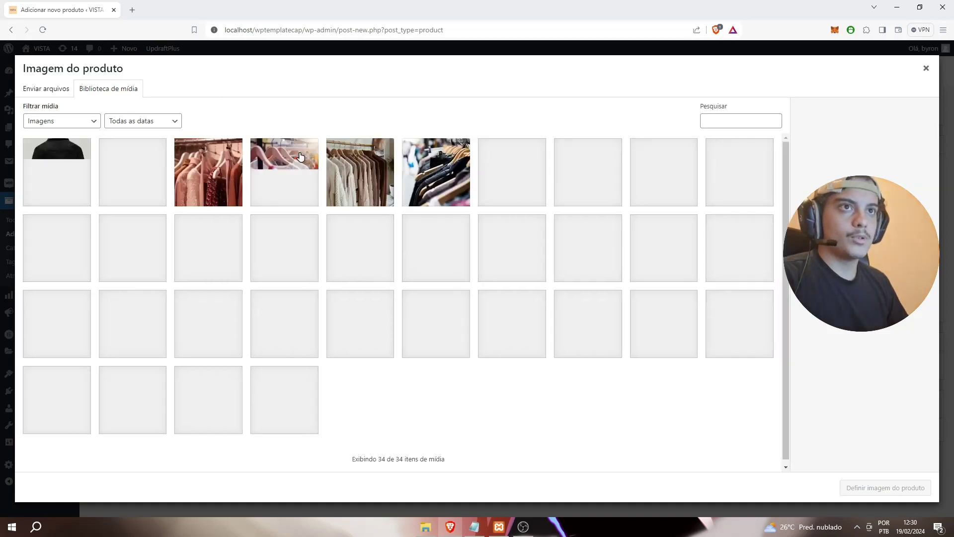
{"action": "left_click", "coordinate": [53, 88]}
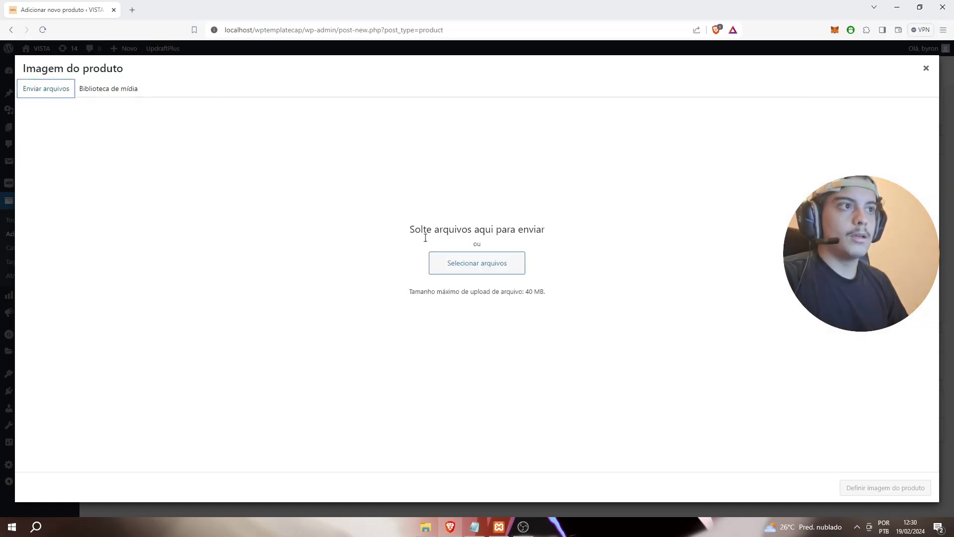
{"action": "left_click", "coordinate": [100, 89]}
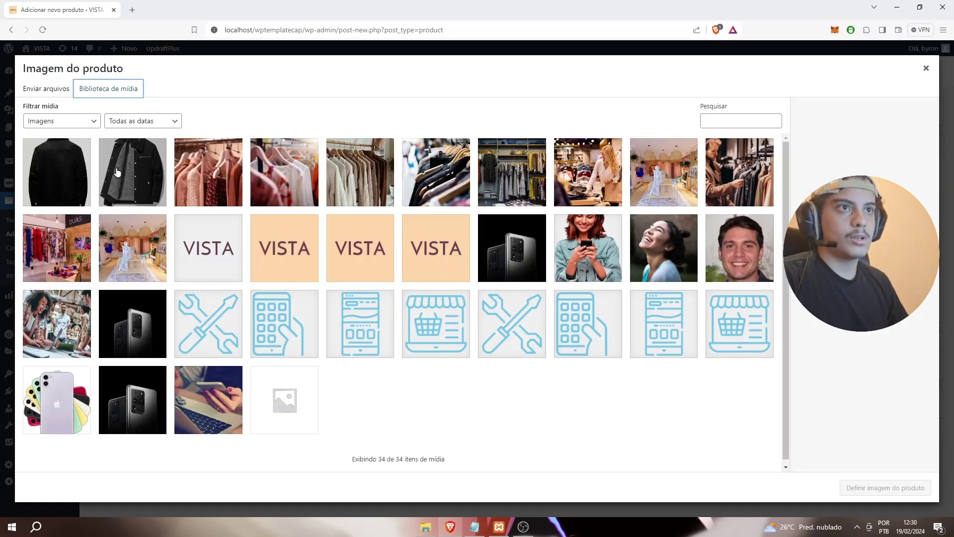
{"action": "left_click", "coordinate": [132, 165]}
{"action": "left_click", "coordinate": [887, 484]}
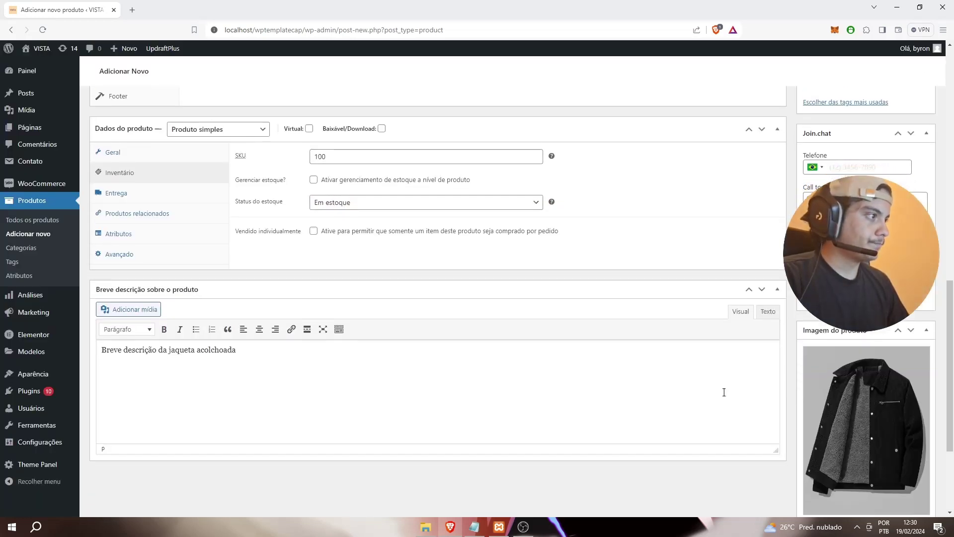
- Add the back-view image jaqueta2-tras.png to the product gallery and publish the product
{"action": "scroll", "coordinate": [724, 392], "scroll_direction": "down", "scroll_amount": 3}
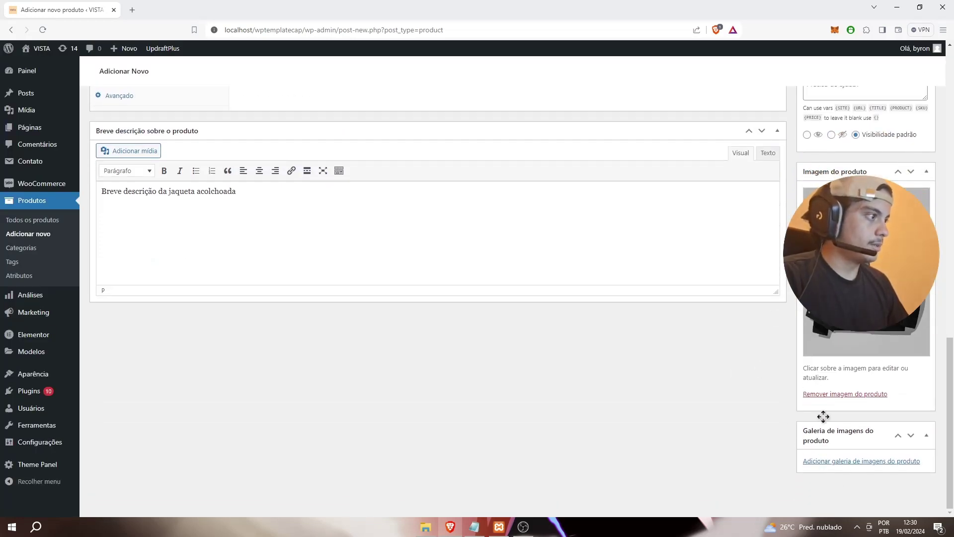
{"action": "left_click", "coordinate": [849, 461]}
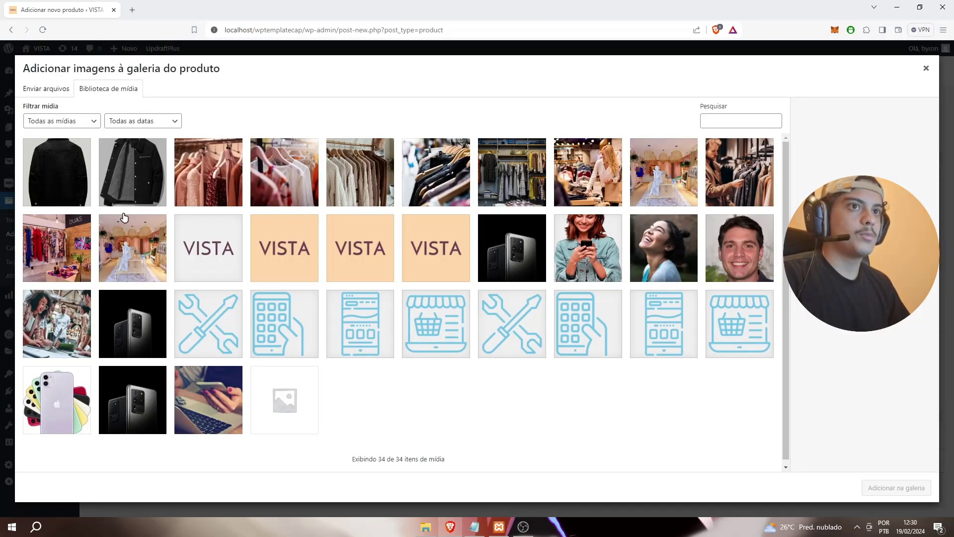
{"action": "left_click", "coordinate": [70, 188]}
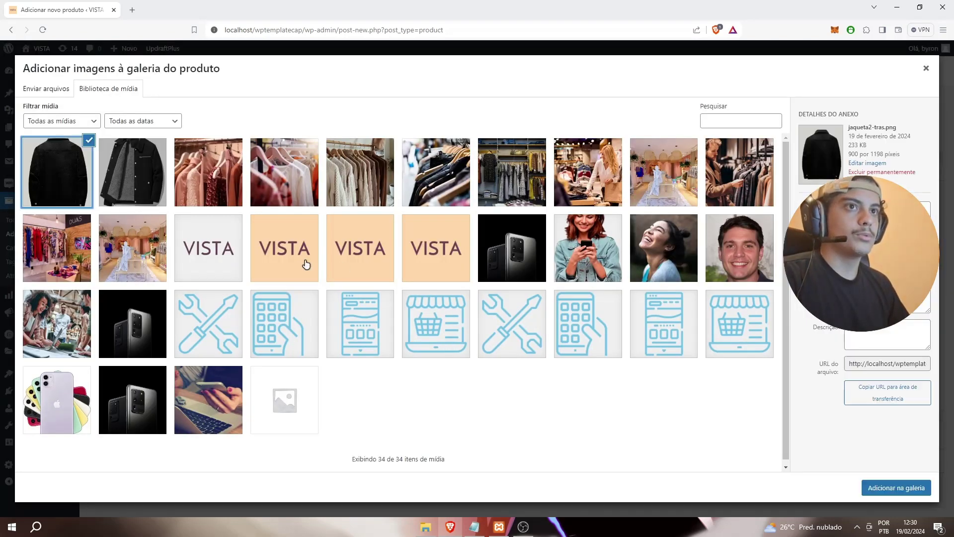
{"action": "left_click", "coordinate": [884, 491]}
{"action": "scroll", "coordinate": [783, 419], "scroll_direction": "up", "scroll_amount": 15}
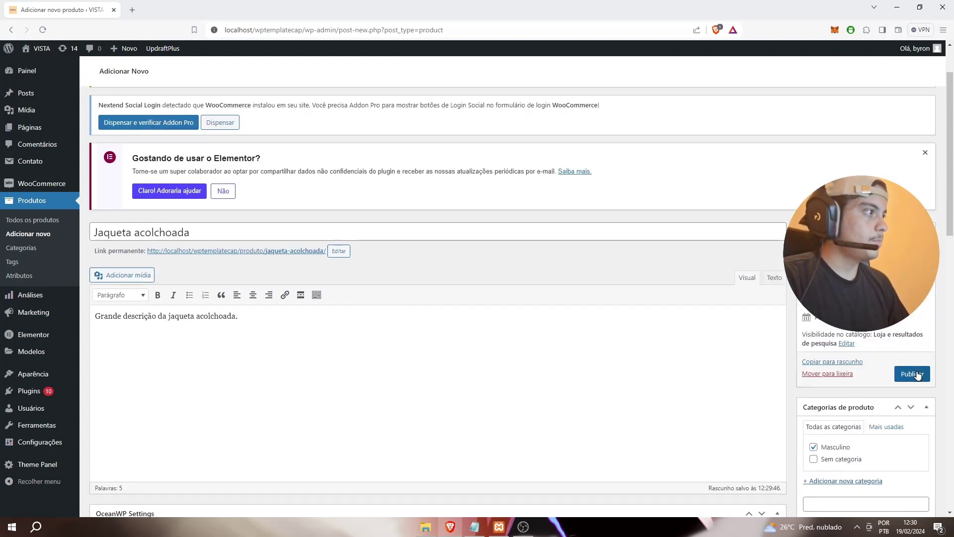
{"action": "left_click", "coordinate": [912, 374]}
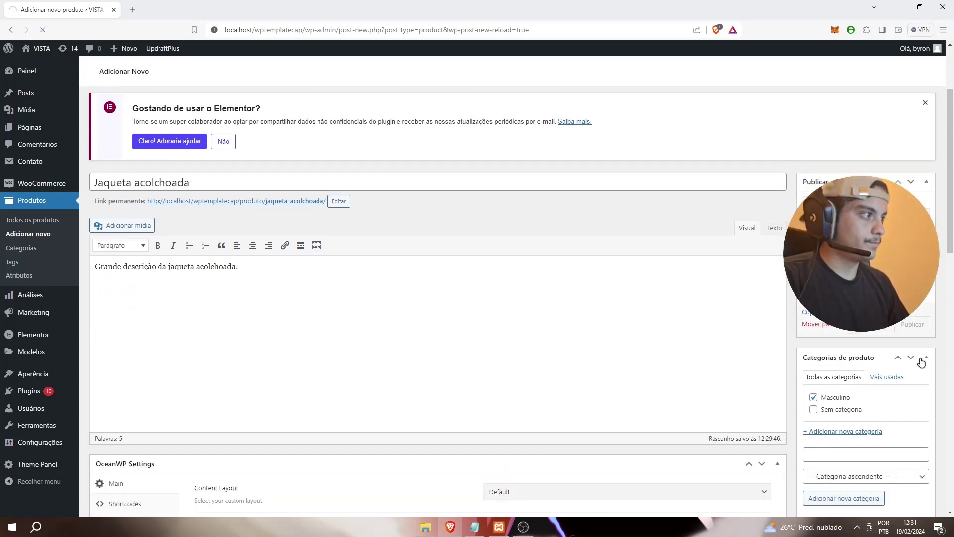
- Set the product's shipping weight to 0.200 kg in its delivery data
{"action": "scroll", "coordinate": [491, 342], "scroll_direction": "down", "scroll_amount": 4}
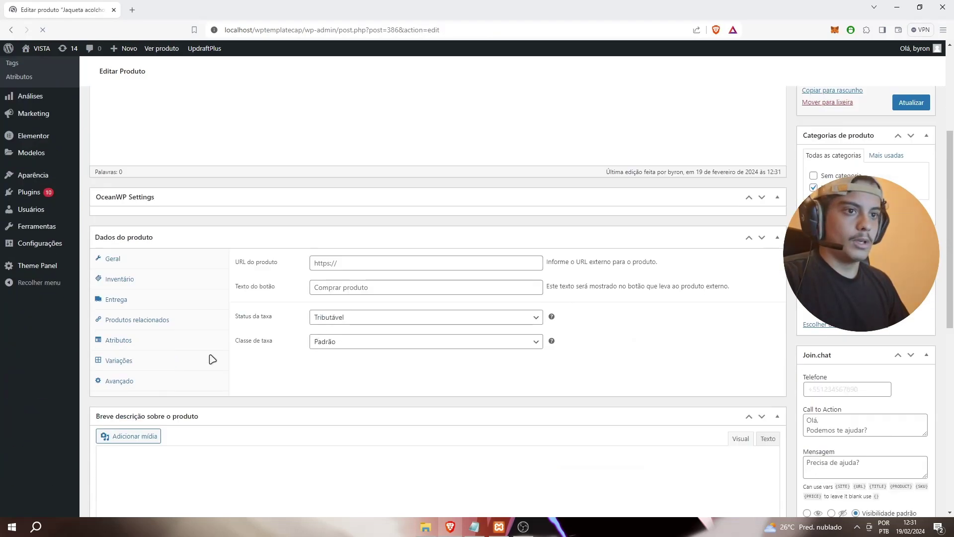
{"action": "scroll", "coordinate": [313, 272], "scroll_direction": "down", "scroll_amount": 8}
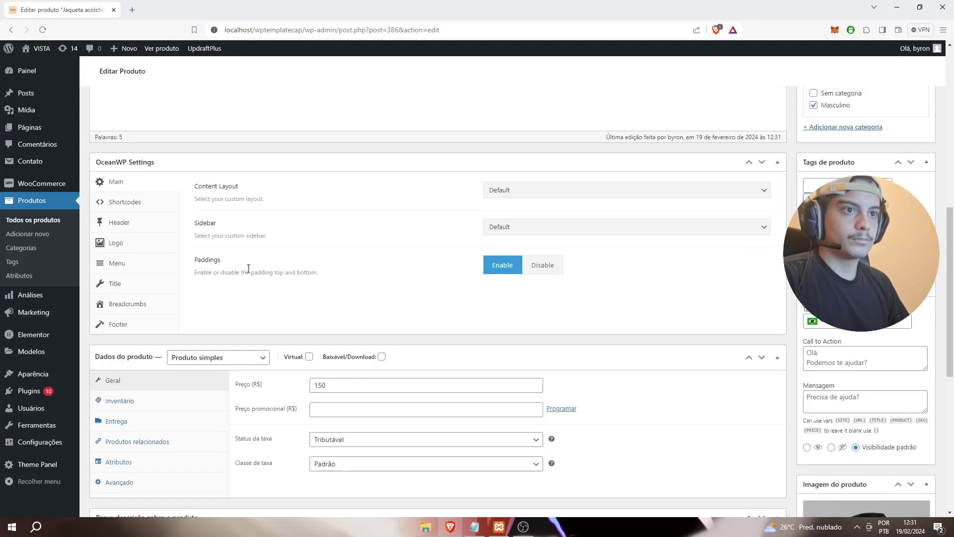
{"action": "scroll", "coordinate": [139, 253], "scroll_direction": "up", "scroll_amount": 1}
{"action": "left_click", "coordinate": [162, 211]}
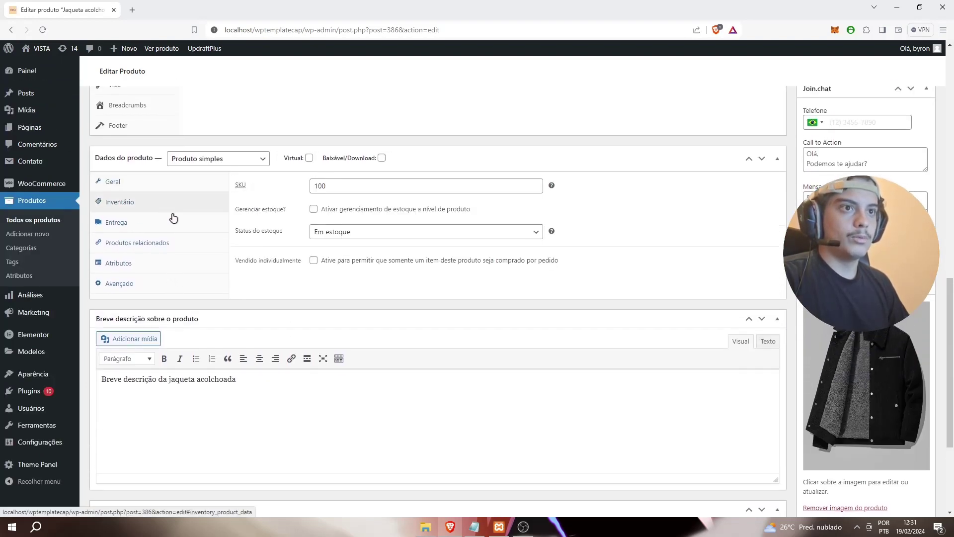
{"action": "left_click", "coordinate": [157, 228]}
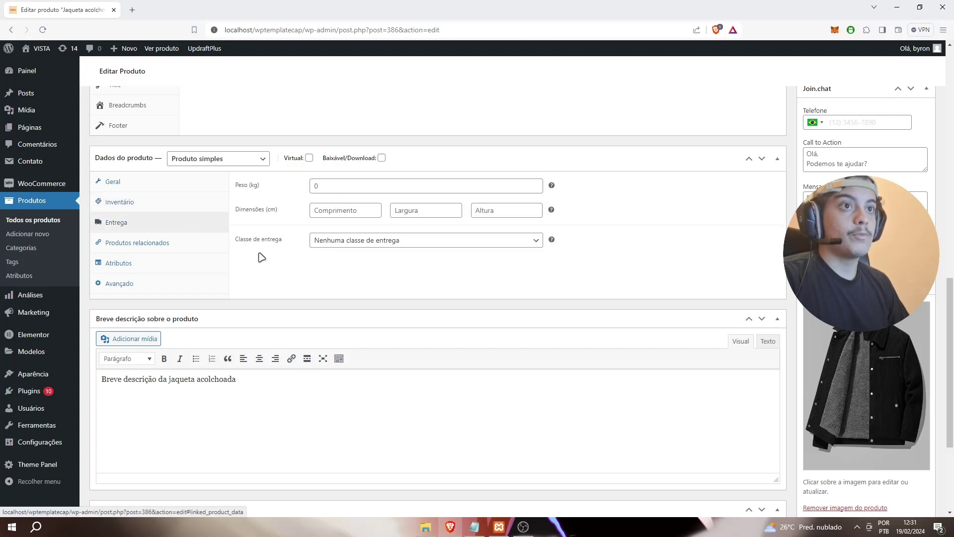
{"action": "left_click", "coordinate": [351, 186]}
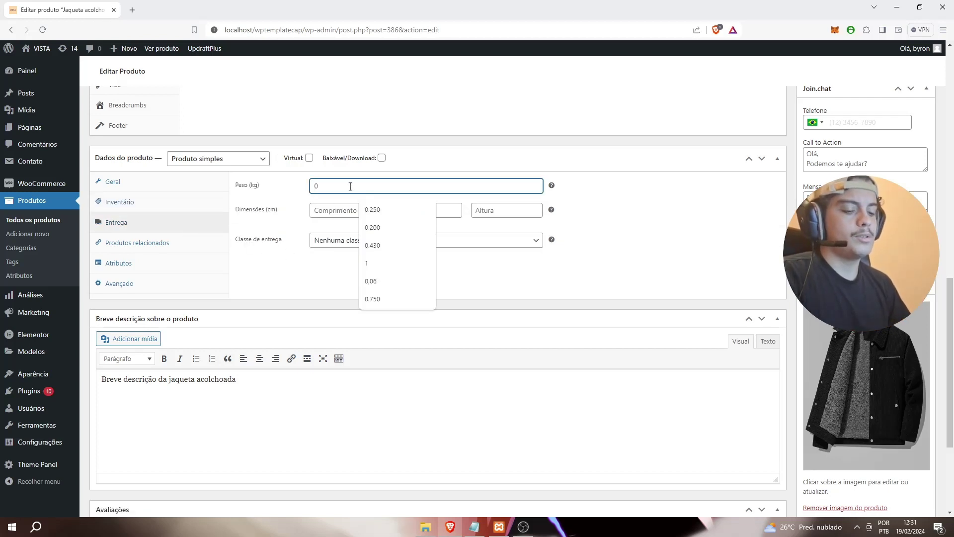
{"action": "type", "text": "0"}
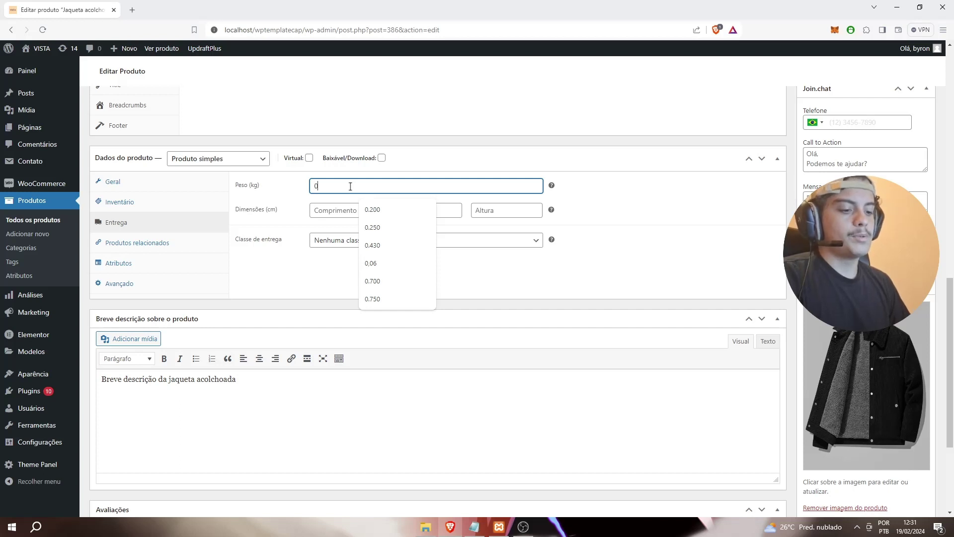
{"action": "type", "text": ".200"}
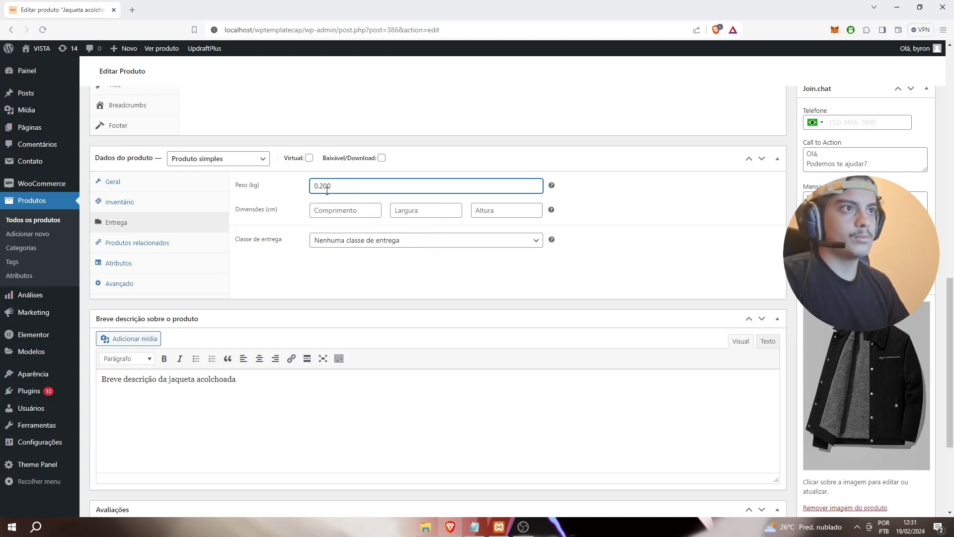
- Set the shipping dimensions to 2 cm length, 2 cm width and 4 cm height, and update the product
{"action": "left_click", "coordinate": [325, 212]}
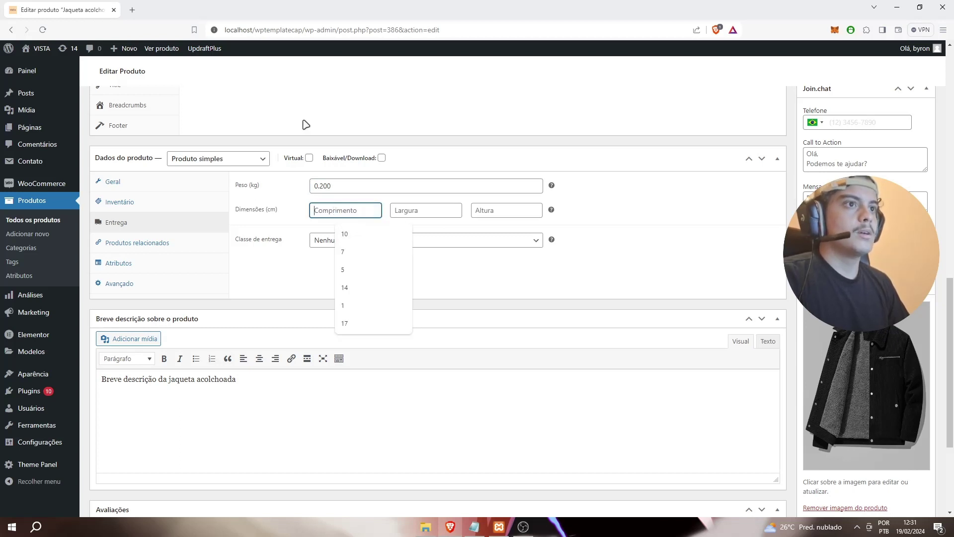
{"action": "type", "text": "2"}
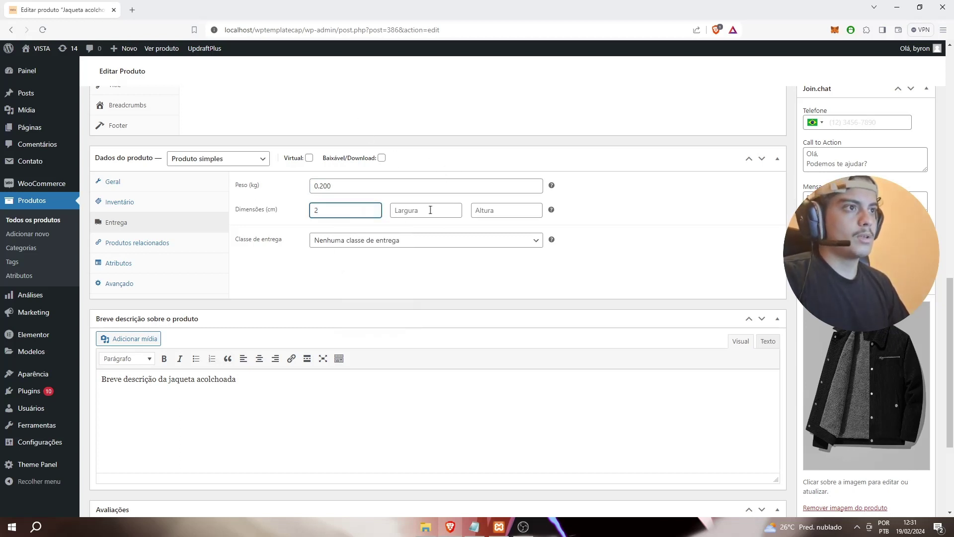
{"action": "left_click", "coordinate": [427, 211]}
{"action": "type", "text": "2"}
{"action": "left_click", "coordinate": [506, 214]}
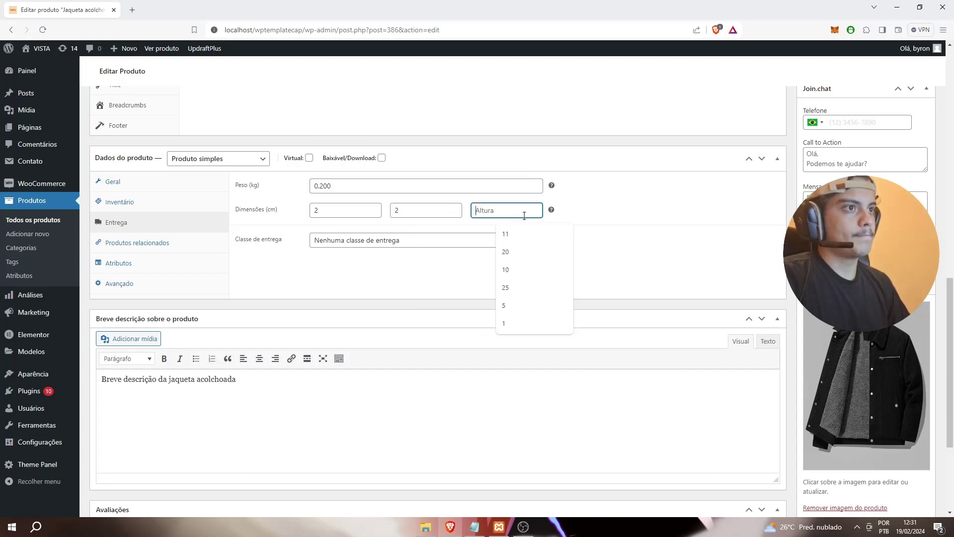
{"action": "type", "text": "4"}
{"action": "left_click", "coordinate": [630, 225]}
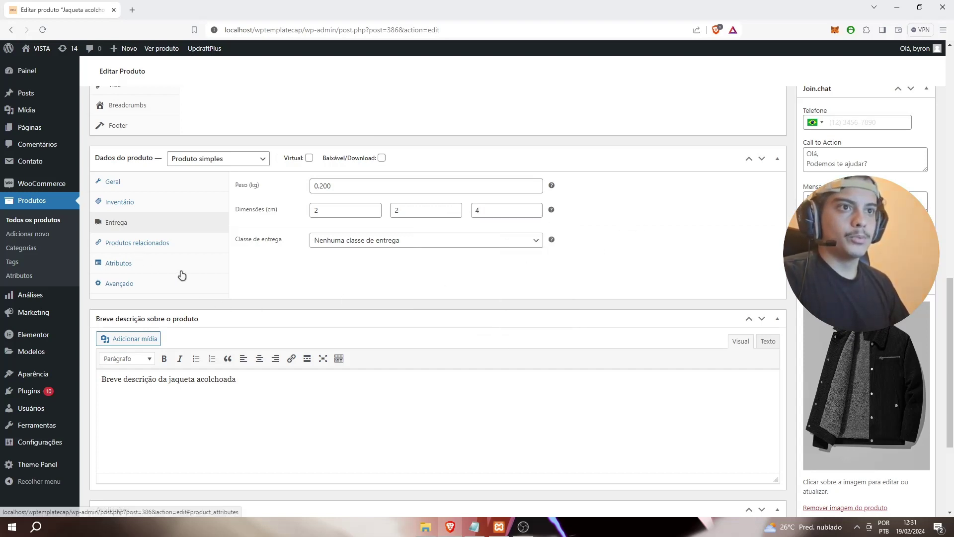
{"action": "scroll", "coordinate": [664, 157], "scroll_direction": "up", "scroll_amount": 15}
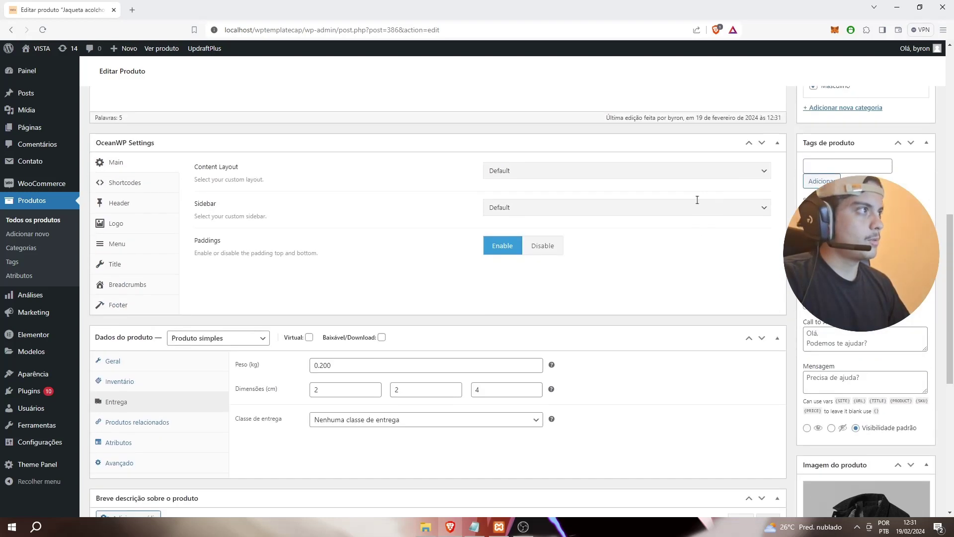
{"action": "left_click", "coordinate": [911, 467]}
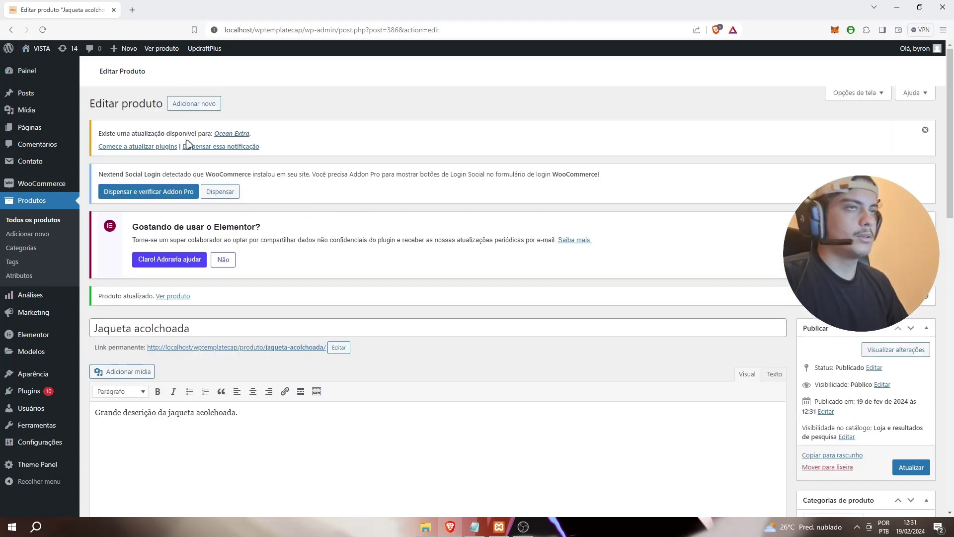
- Visit the storefront home page and examine the jacket's listing in the "Nossos produtos" section
{"action": "left_click", "coordinate": [184, 102]}
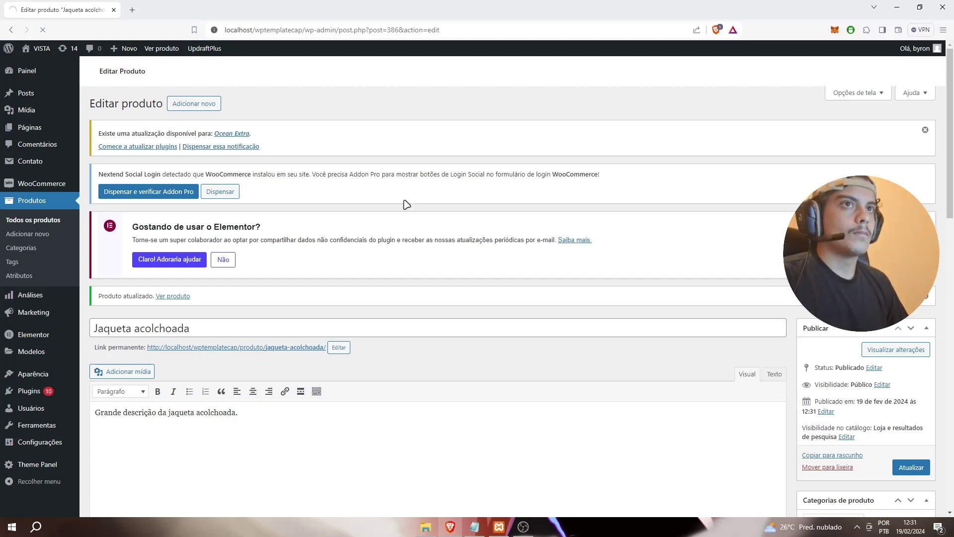
{"action": "scroll", "coordinate": [603, 222], "scroll_direction": "down", "scroll_amount": 10}
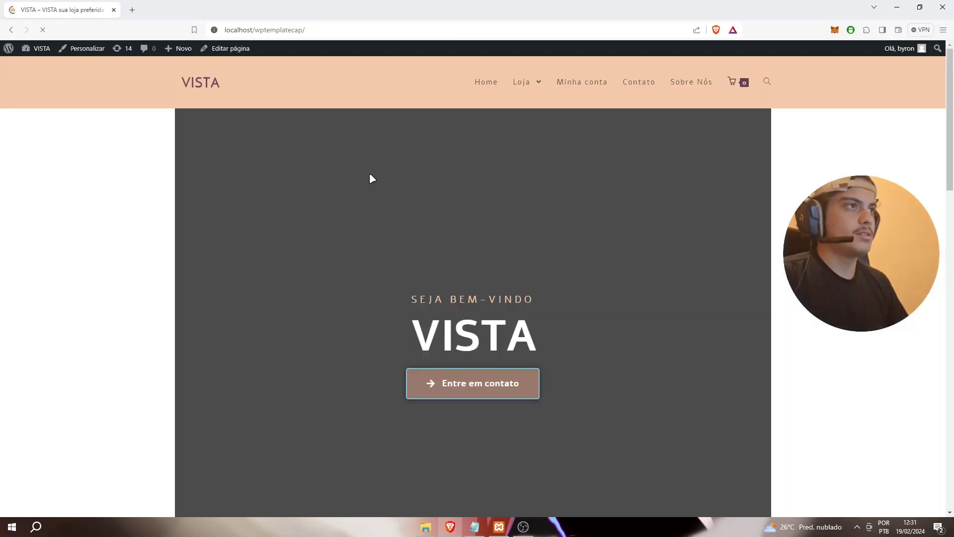
{"action": "scroll", "coordinate": [437, 228], "scroll_direction": "down", "scroll_amount": 10}
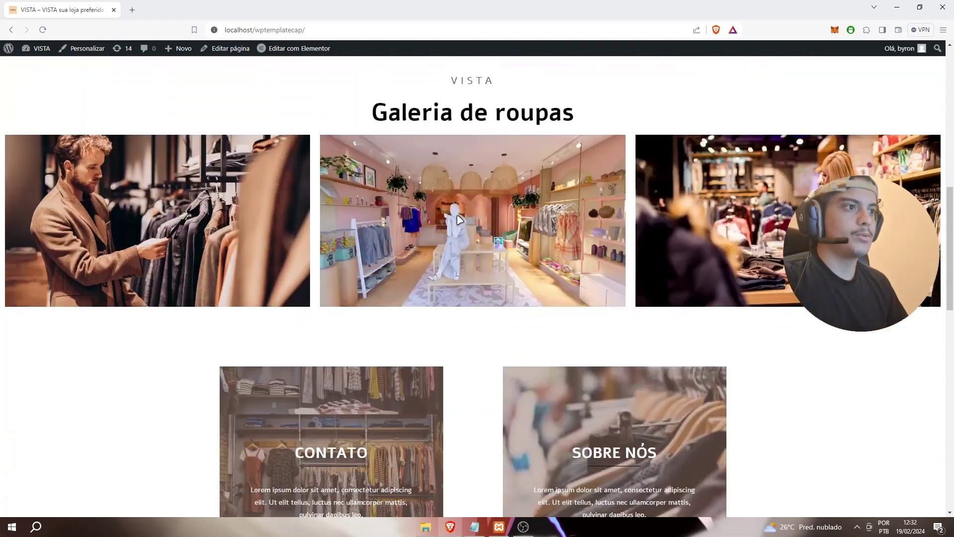
{"action": "scroll", "coordinate": [438, 168], "scroll_direction": "up", "scroll_amount": 4}
{"action": "scroll", "coordinate": [440, 172], "scroll_direction": "down", "scroll_amount": 15}
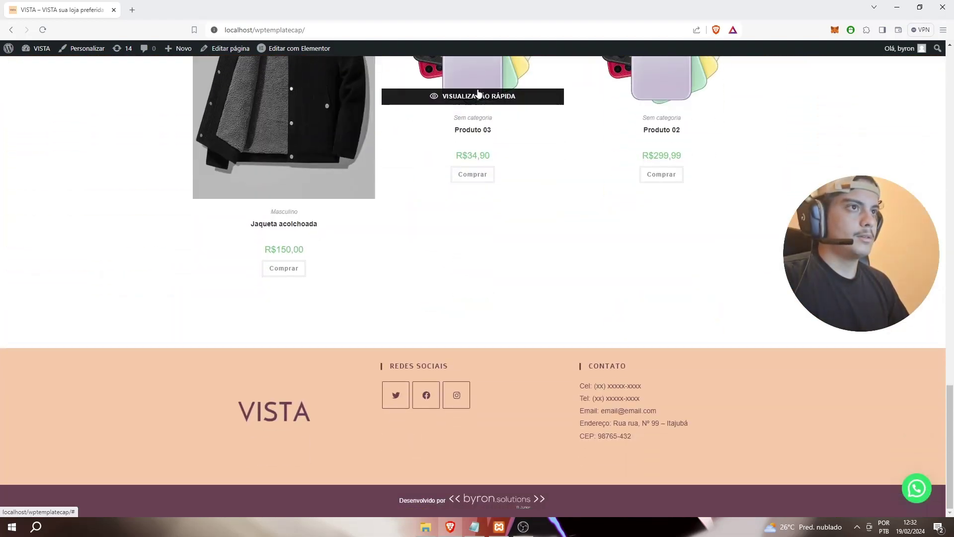
{"action": "scroll", "coordinate": [430, 201], "scroll_direction": "up", "scroll_amount": 7}
{"action": "scroll", "coordinate": [173, 390], "scroll_direction": "down", "scroll_amount": 7}
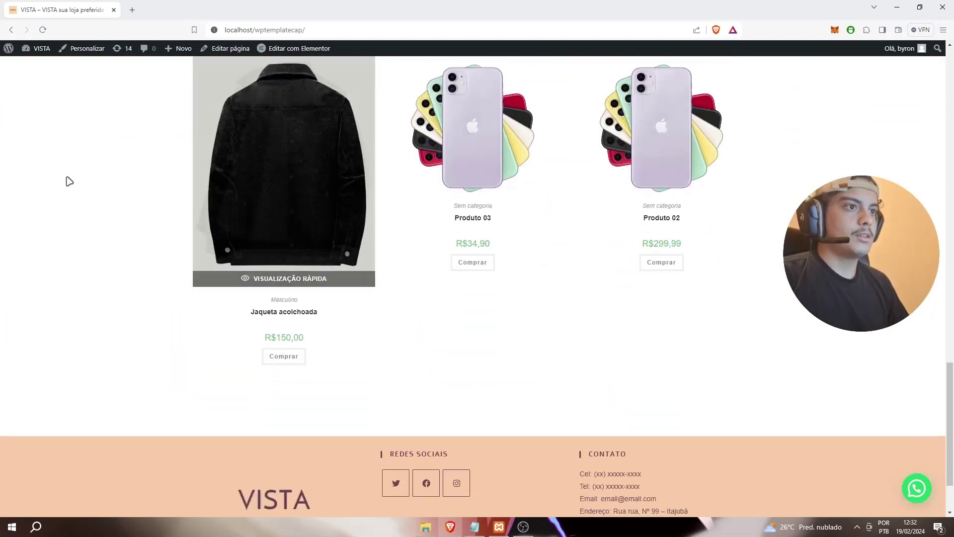
{"action": "scroll", "coordinate": [228, 327], "scroll_direction": "up", "scroll_amount": 5}
{"action": "scroll", "coordinate": [228, 327], "scroll_direction": "down", "scroll_amount": 3}
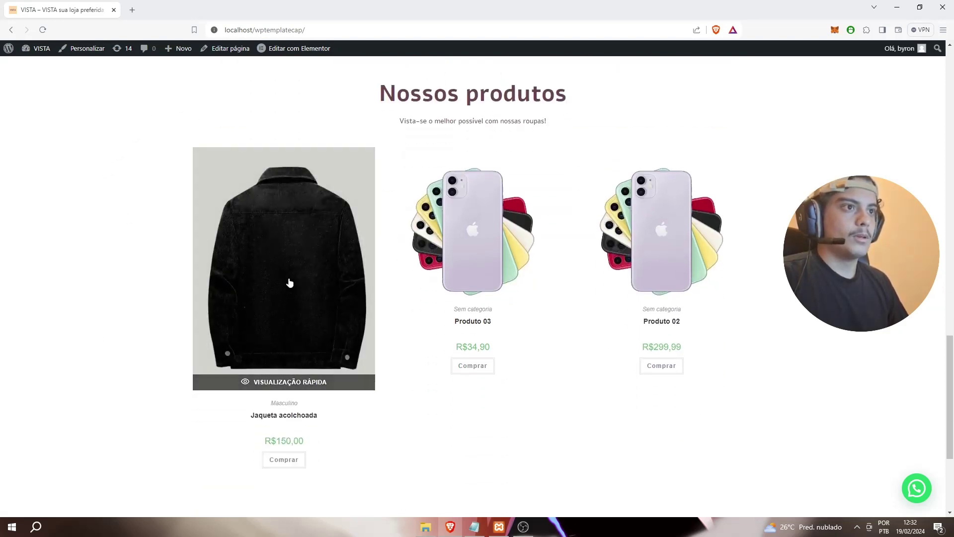
{"action": "scroll", "coordinate": [288, 282], "scroll_direction": "up", "scroll_amount": 6}
{"action": "scroll", "coordinate": [308, 363], "scroll_direction": "down", "scroll_amount": 5}
{"action": "scroll", "coordinate": [263, 356], "scroll_direction": "down", "scroll_amount": 4}
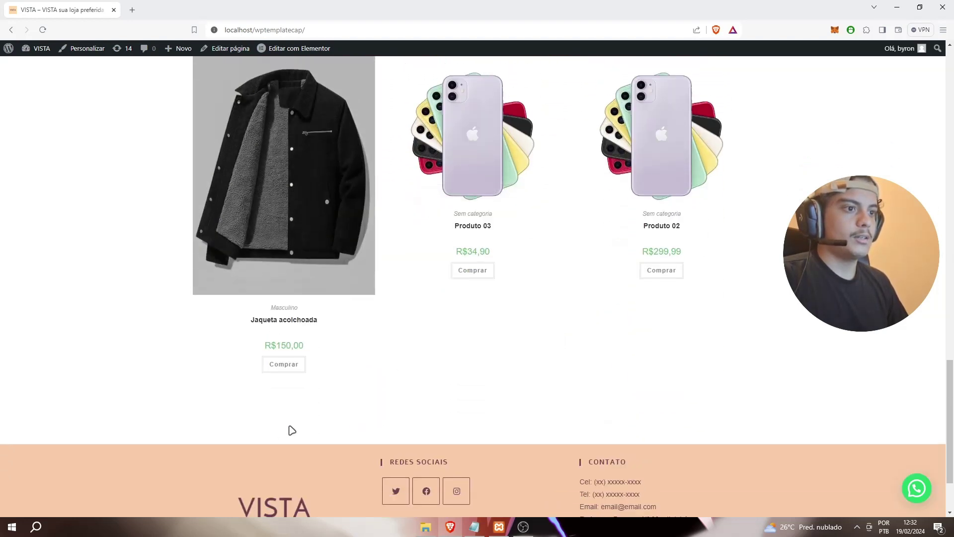
- Open the "Jaqueta acolchoada" product page in the store and review its images, price, short description, category and tags
{"action": "left_click", "coordinate": [292, 308]}
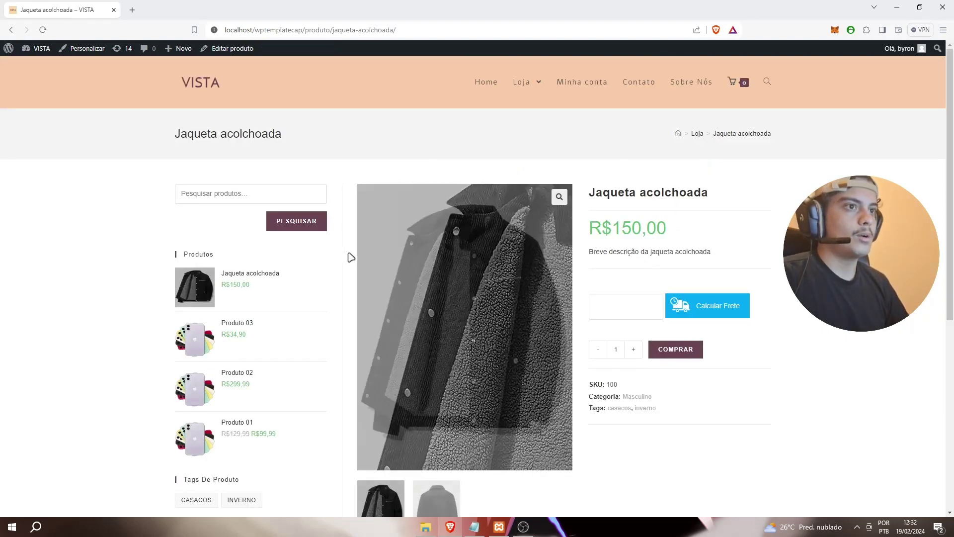
{"action": "scroll", "coordinate": [337, 249], "scroll_direction": "down", "scroll_amount": 1}
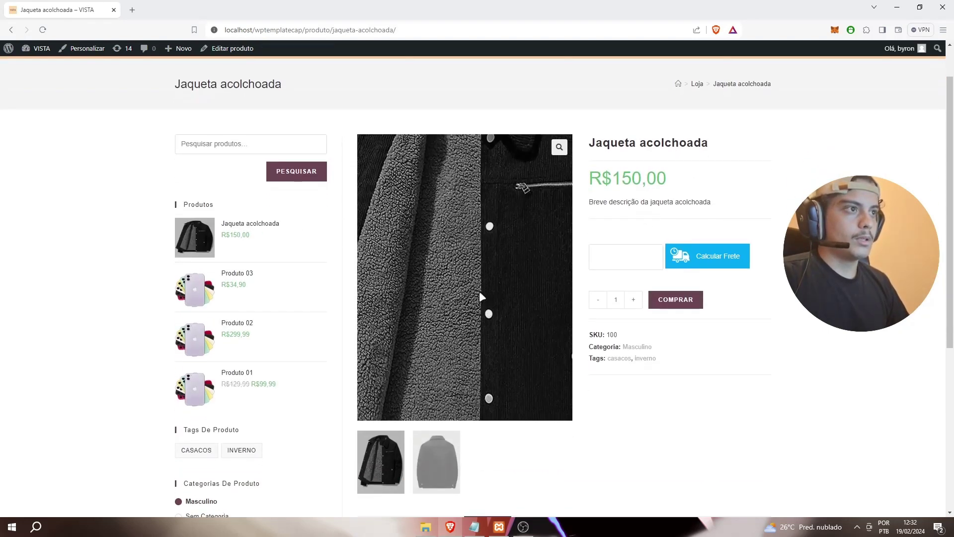
{"action": "scroll", "coordinate": [561, 318], "scroll_direction": "up", "scroll_amount": 1}
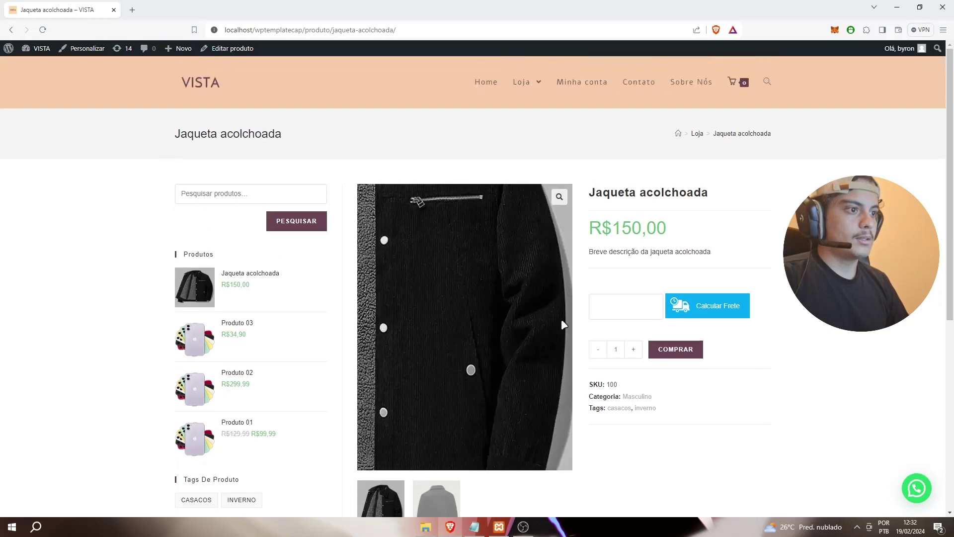
- Open the store's Loja page and examine the product listing and the Loja navigation entry
{"action": "left_click", "coordinate": [522, 89]}
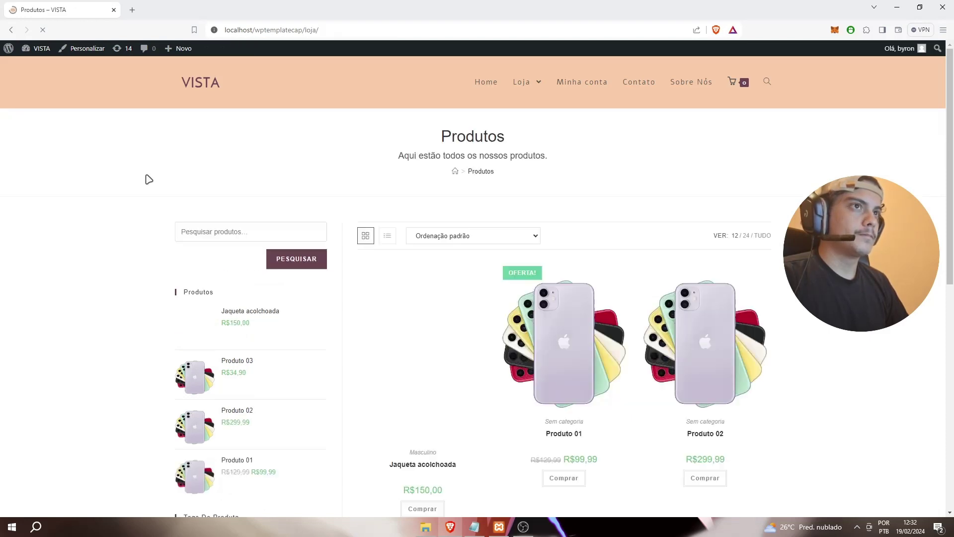
{"action": "scroll", "coordinate": [397, 147], "scroll_direction": "down", "scroll_amount": 7}
{"action": "scroll", "coordinate": [547, 224], "scroll_direction": "up", "scroll_amount": 6}
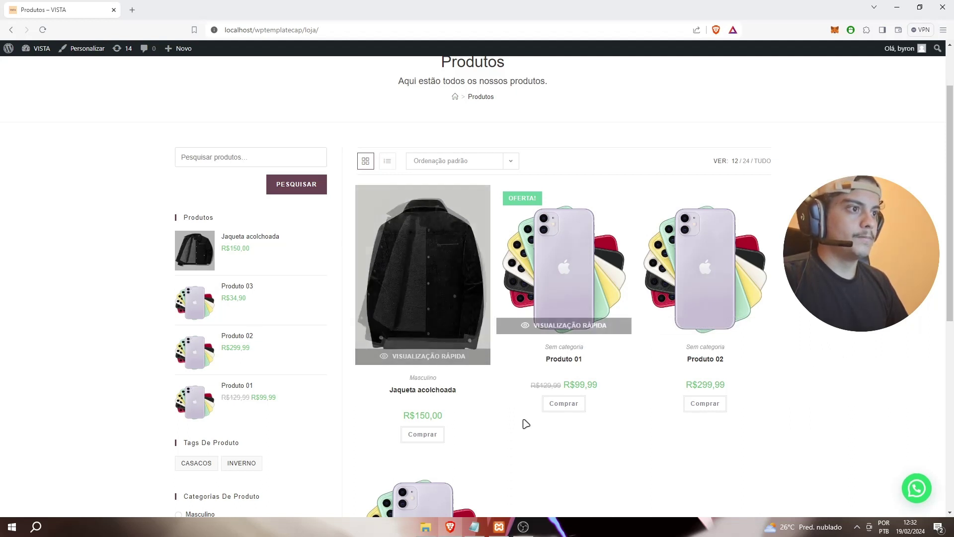
{"action": "scroll", "coordinate": [395, 165], "scroll_direction": "up", "scroll_amount": 2}
{"action": "scroll", "coordinate": [489, 249], "scroll_direction": "down", "scroll_amount": 1}
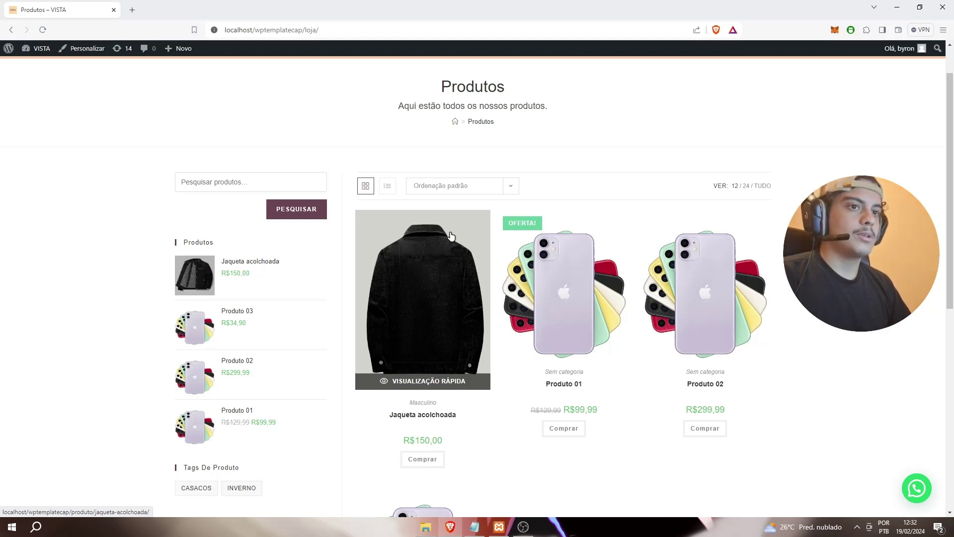
{"action": "scroll", "coordinate": [633, 198], "scroll_direction": "up", "scroll_amount": 1}
{"action": "mouse_move", "coordinate": [526, 82]}
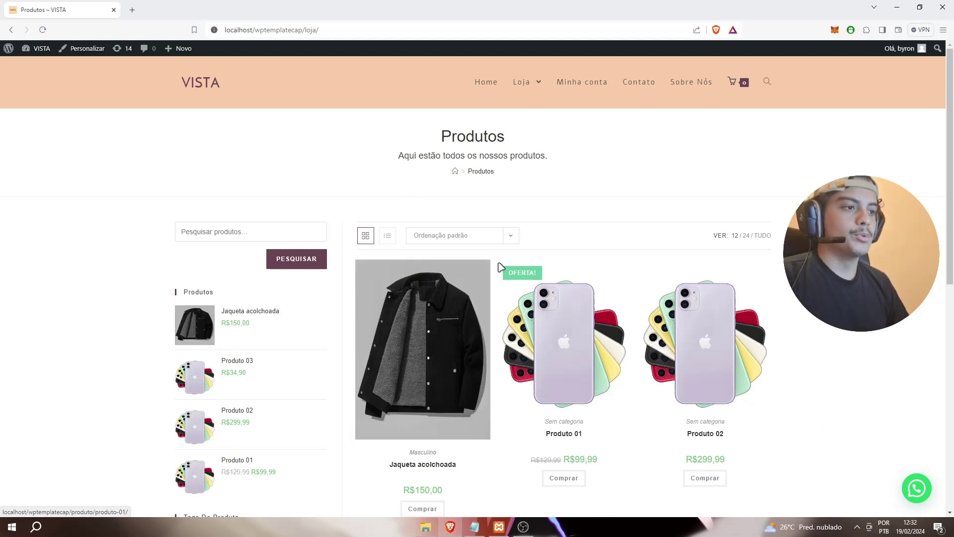
{"action": "scroll", "coordinate": [422, 455], "scroll_direction": "down", "scroll_amount": 1}
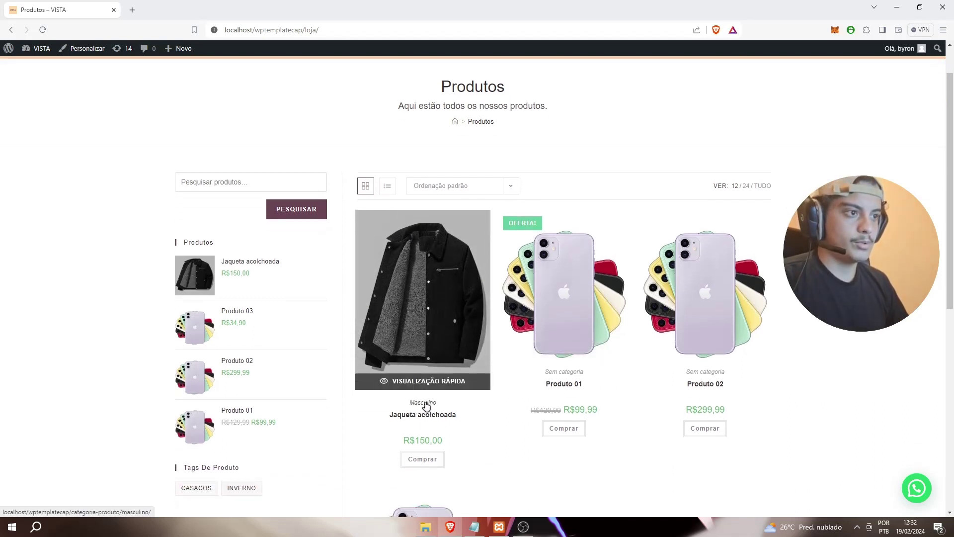
- Open the "Masculino" category page from the jacket's listing and select its full web address
{"action": "left_click", "coordinate": [426, 405]}
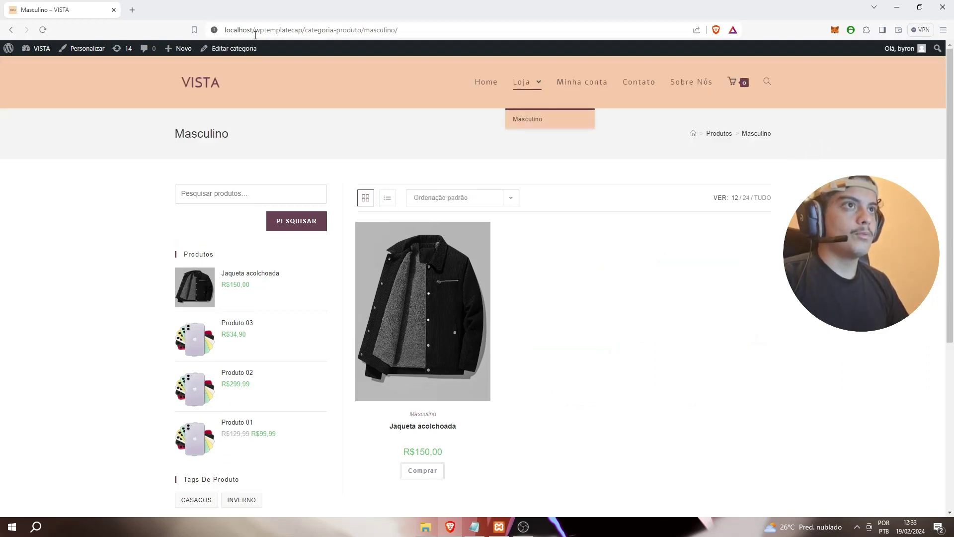
{"action": "double_click", "coordinate": [376, 31]}
{"action": "triple_click", "coordinate": [367, 31]}
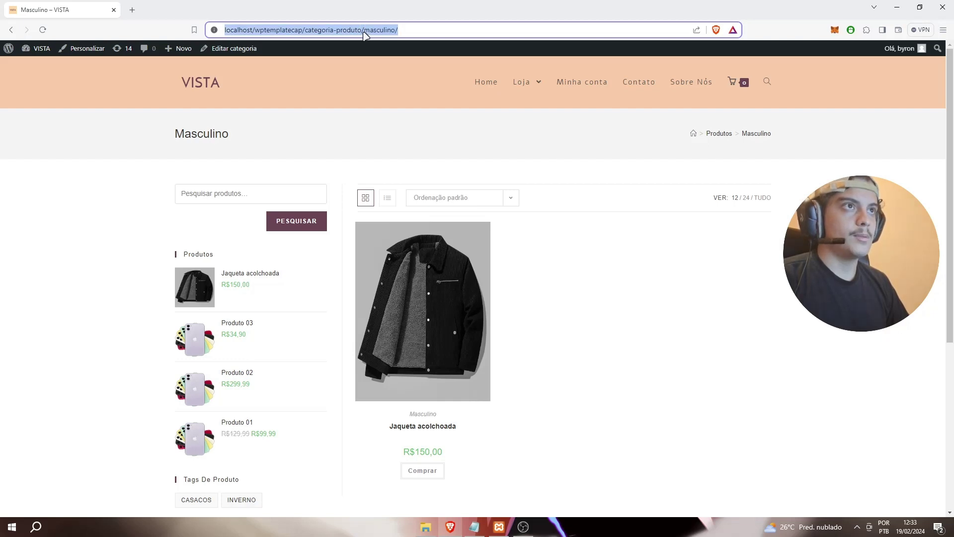
{"action": "left_click", "coordinate": [647, 251]}
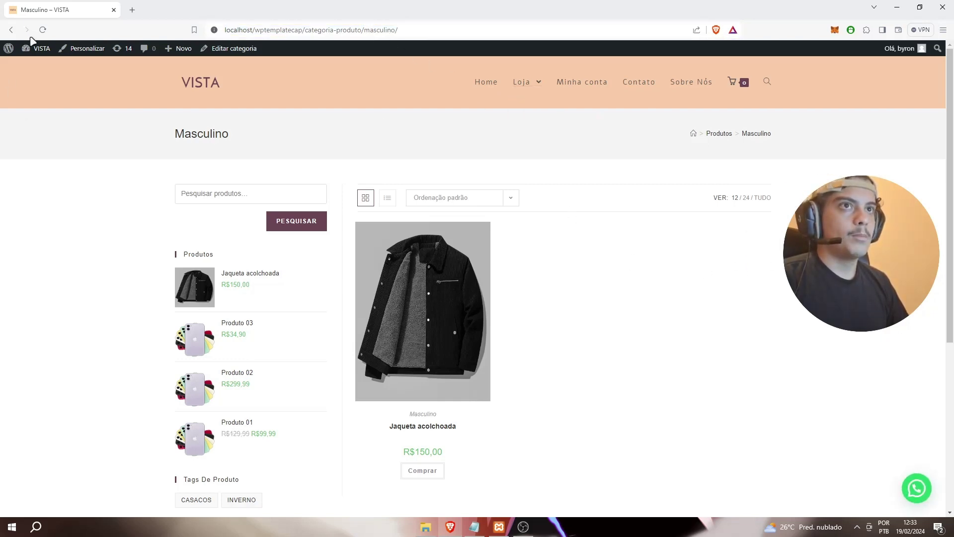
- Return to the WordPress dashboard and open the navigation menu editor at the structure of "Menu Principal"
{"action": "mouse_move", "coordinate": [39, 61]}
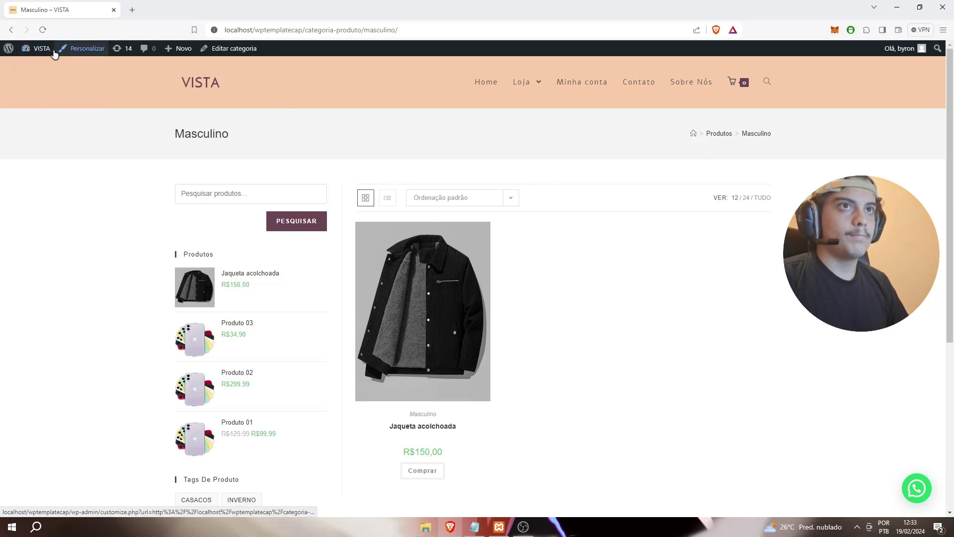
{"action": "left_click", "coordinate": [35, 67]}
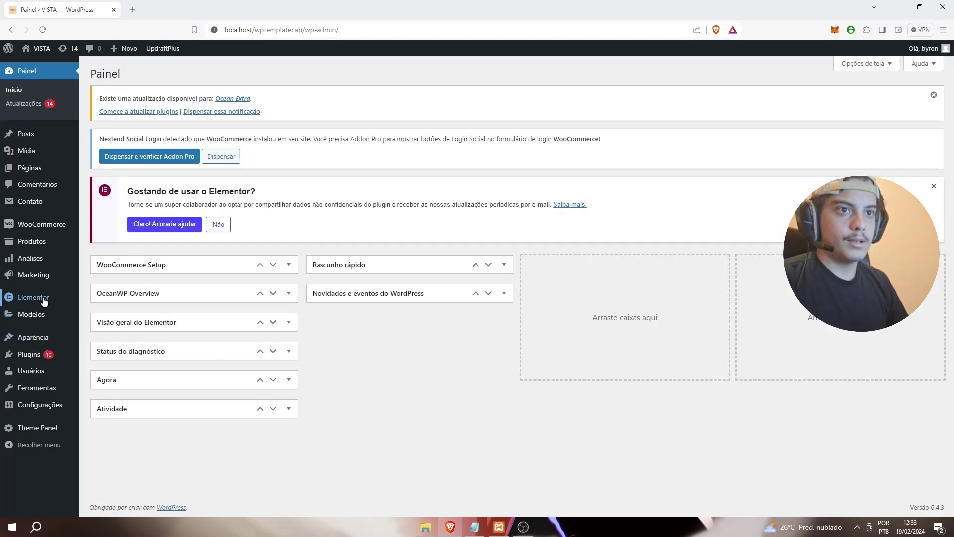
{"action": "mouse_move", "coordinate": [47, 338]}
{"action": "left_click", "coordinate": [99, 381]}
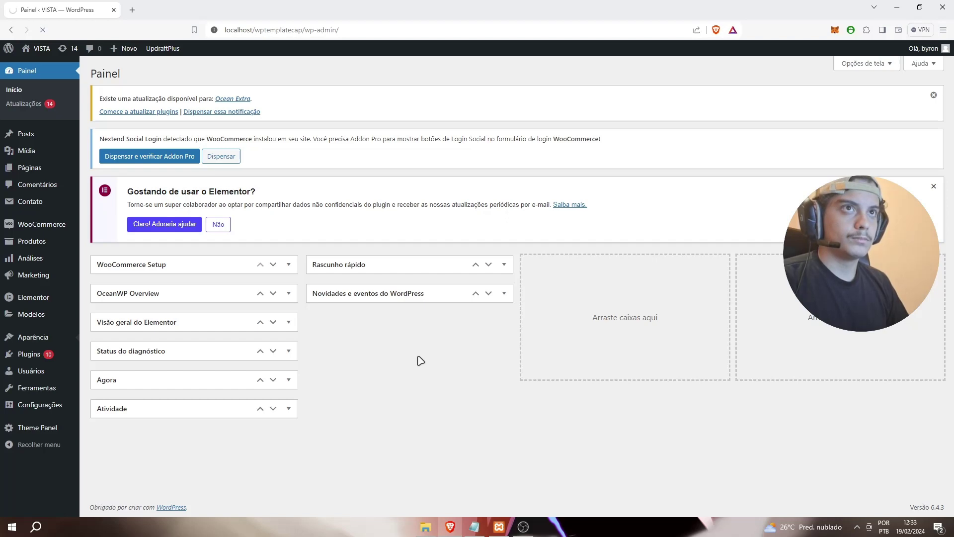
{"action": "scroll", "coordinate": [370, 383], "scroll_direction": "down", "scroll_amount": 5}
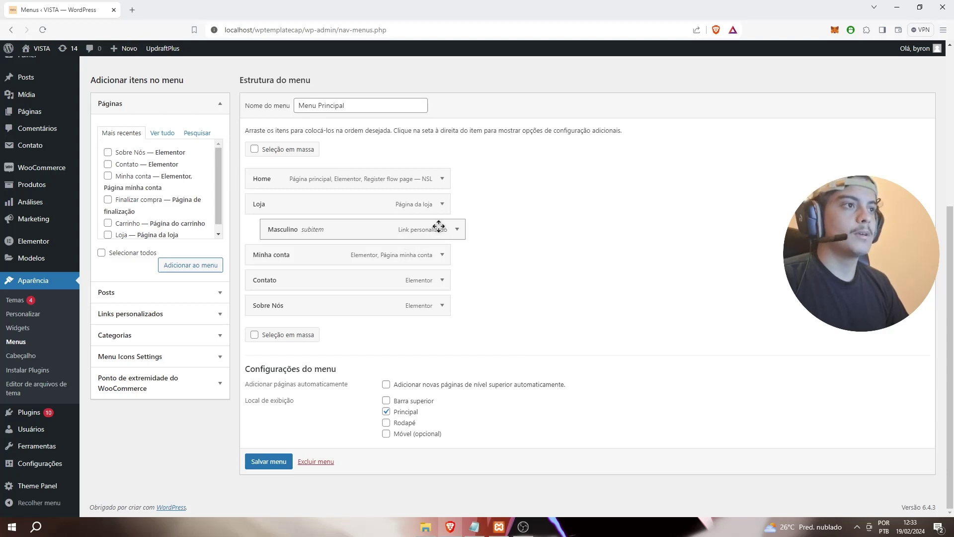
- Remove the Masculino subitem from "Menu Principal" and add a new custom link with the copied Masculino category address
{"action": "left_click", "coordinate": [456, 229]}
{"action": "left_click", "coordinate": [279, 423]}
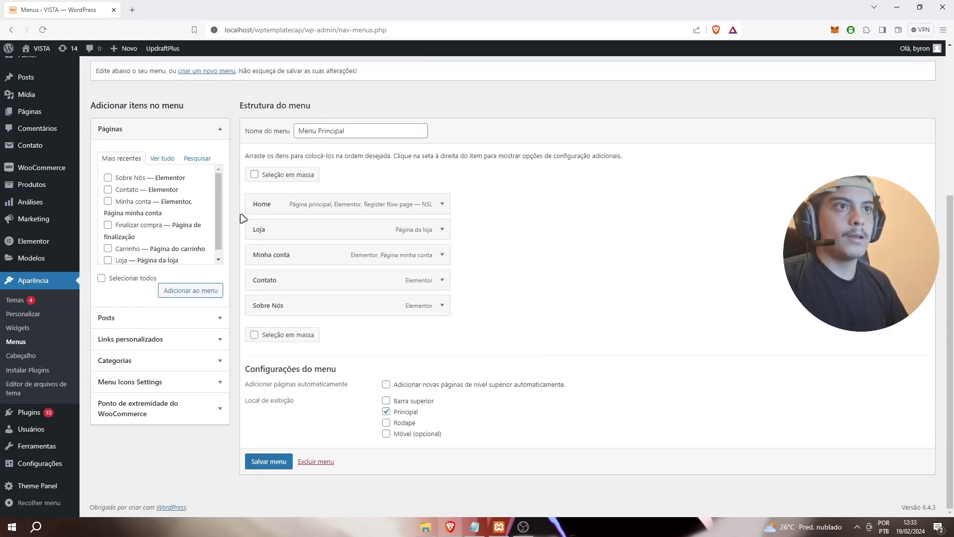
{"action": "left_click", "coordinate": [218, 339]}
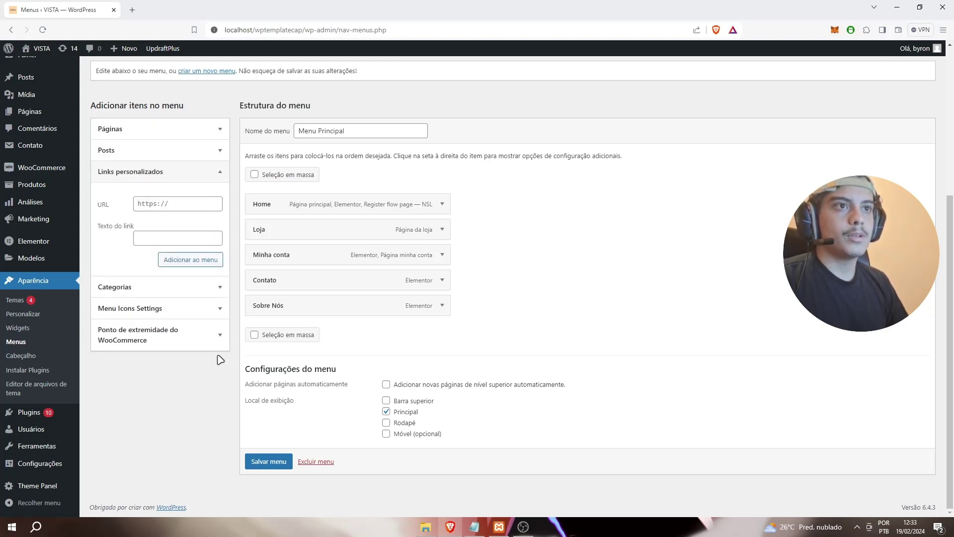
{"action": "left_click", "coordinate": [176, 200]}
{"action": "key", "text": "ctrl+v"}
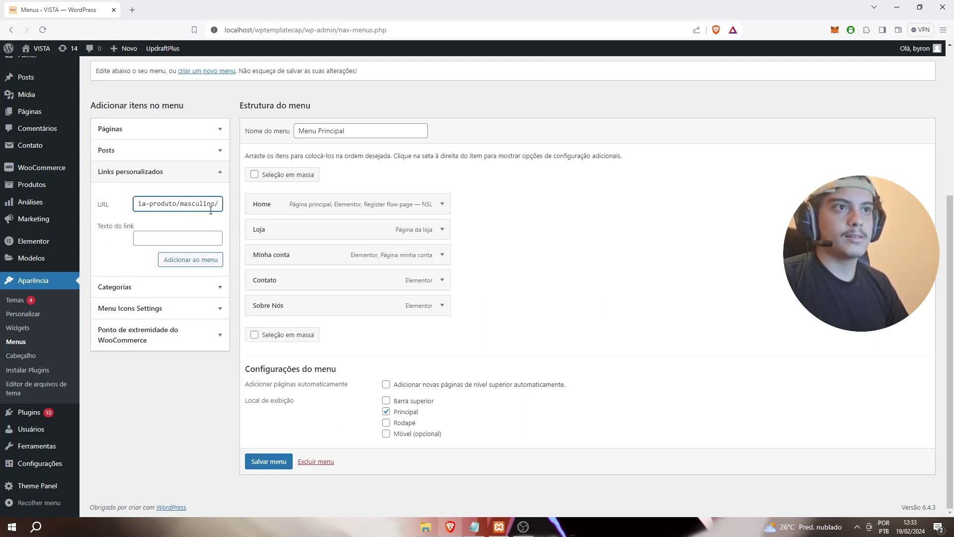
{"action": "left_click", "coordinate": [209, 260]}
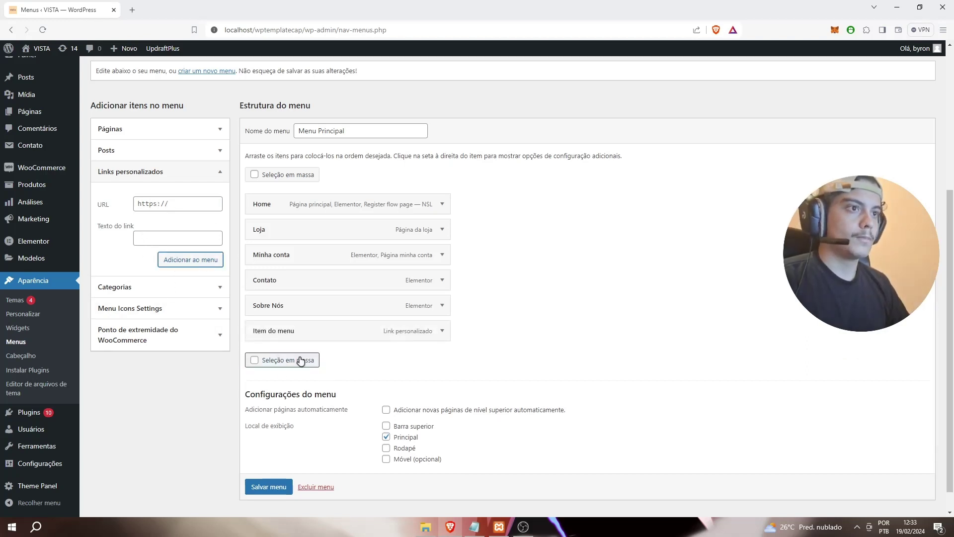
- Set the navigation label of the new custom link in the menu structure to "Masculino"
{"action": "left_click", "coordinate": [442, 331]}
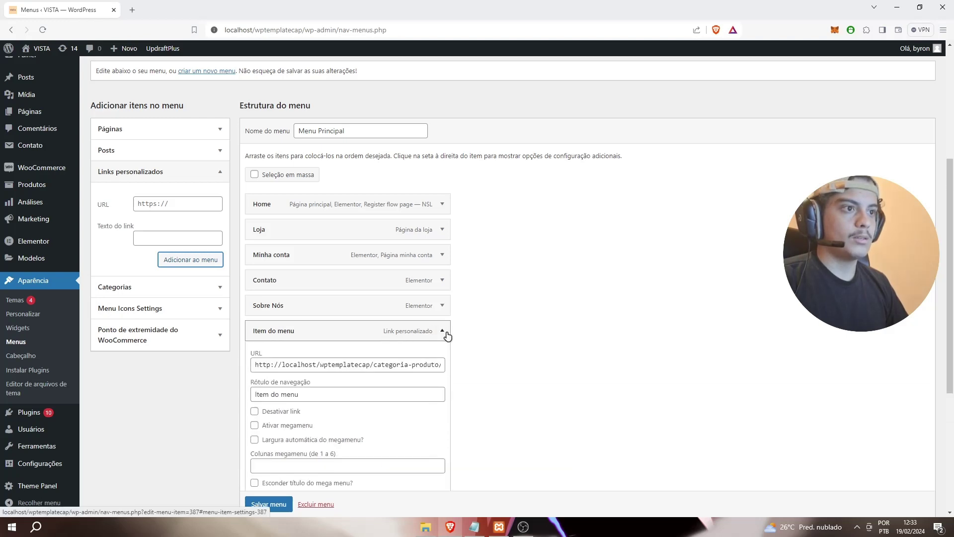
{"action": "scroll", "coordinate": [328, 387], "scroll_direction": "down", "scroll_amount": 1}
{"action": "left_click_drag", "start_coordinate": [313, 344], "coordinate": [210, 347]}
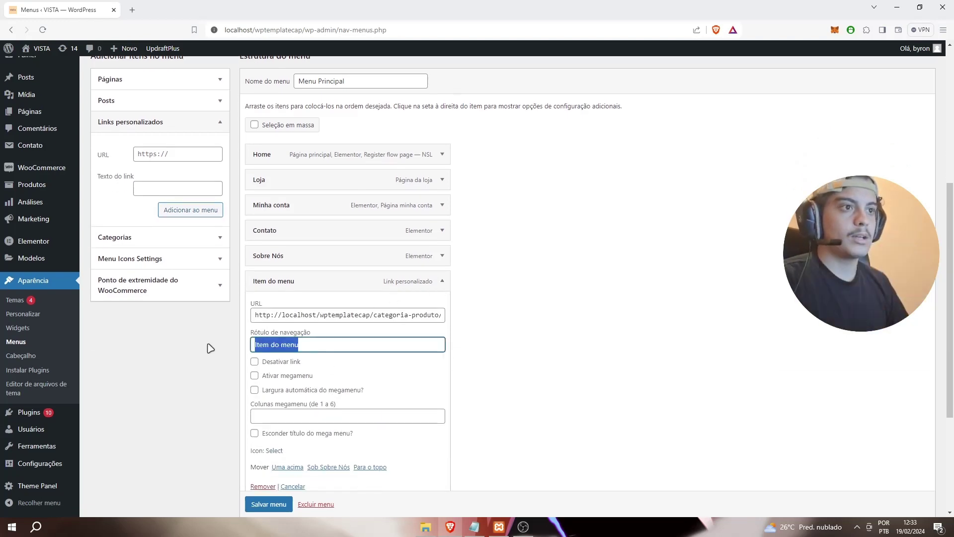
{"action": "type", "text": "Masculino"}
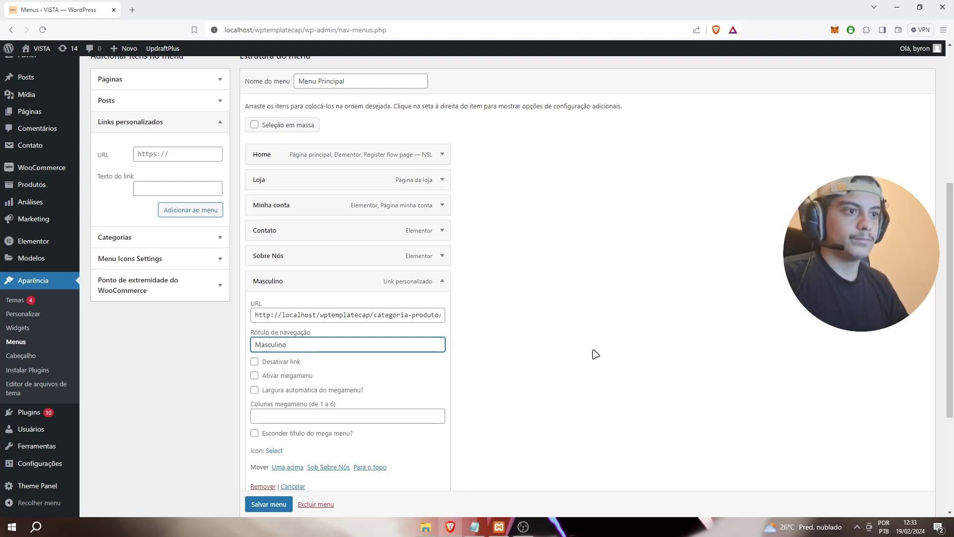
{"action": "scroll", "coordinate": [408, 370], "scroll_direction": "down", "scroll_amount": 1}
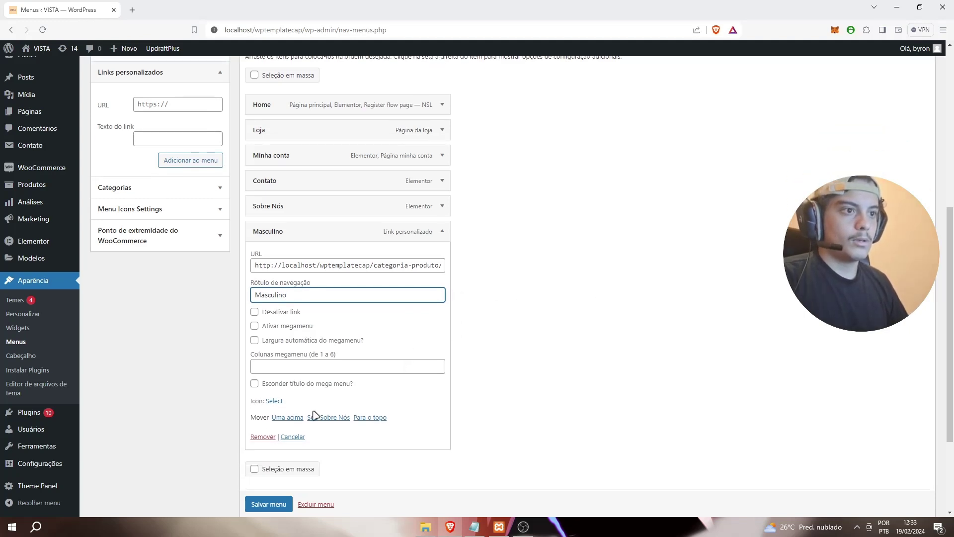
{"action": "scroll", "coordinate": [447, 373], "scroll_direction": "up", "scroll_amount": 2}
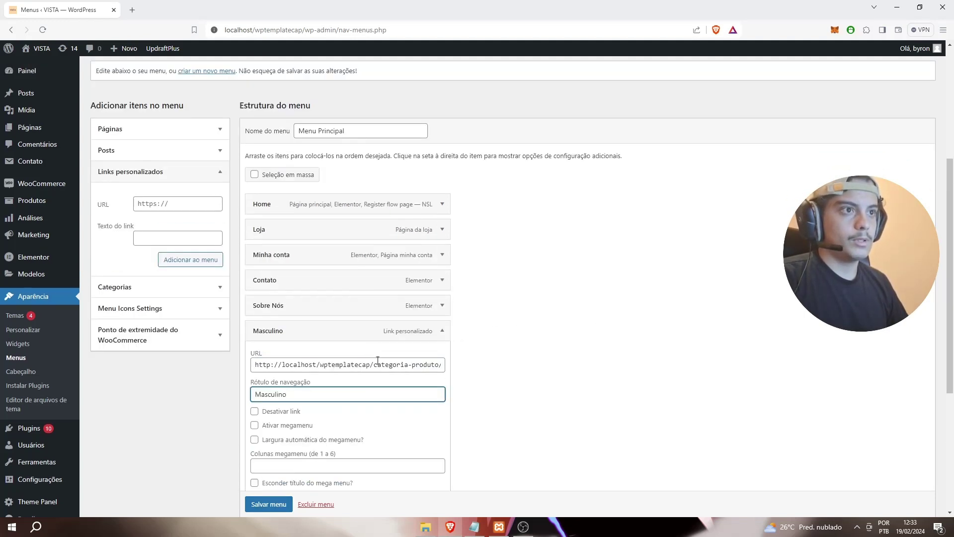
{"action": "left_click", "coordinate": [525, 347]}
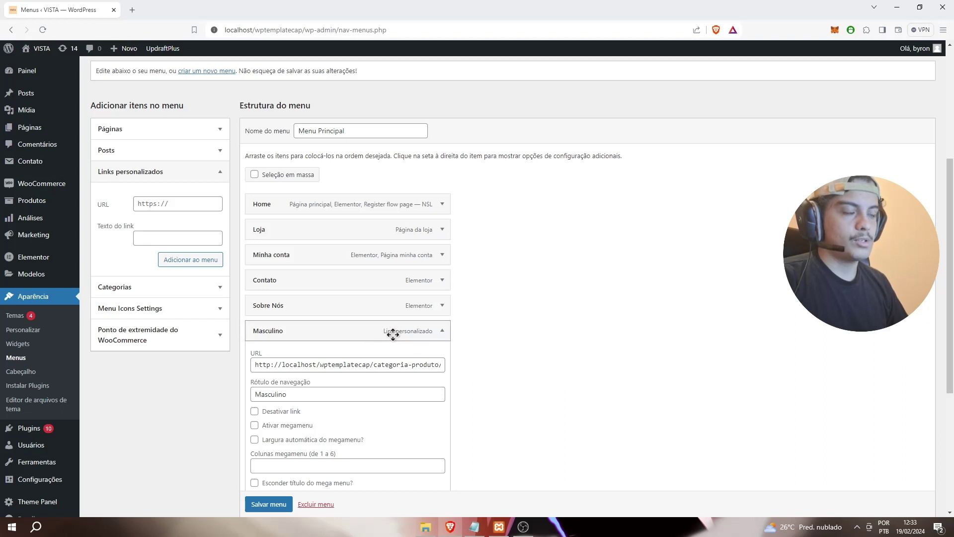
- Nest the Masculino link under Loja as a subitem and save "Menu Principal"
{"action": "left_click_drag", "start_coordinate": [389, 332], "coordinate": [284, 256]}
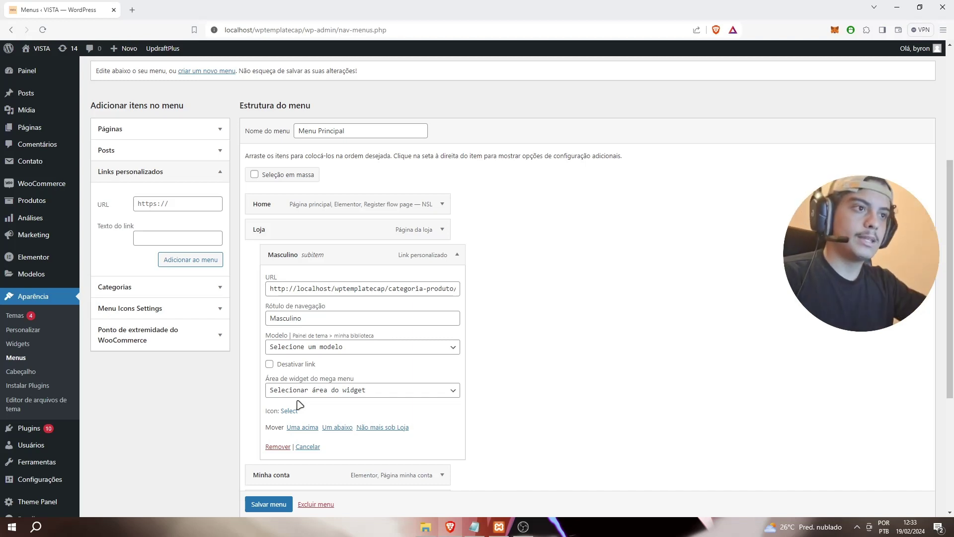
{"action": "left_click", "coordinate": [457, 254]}
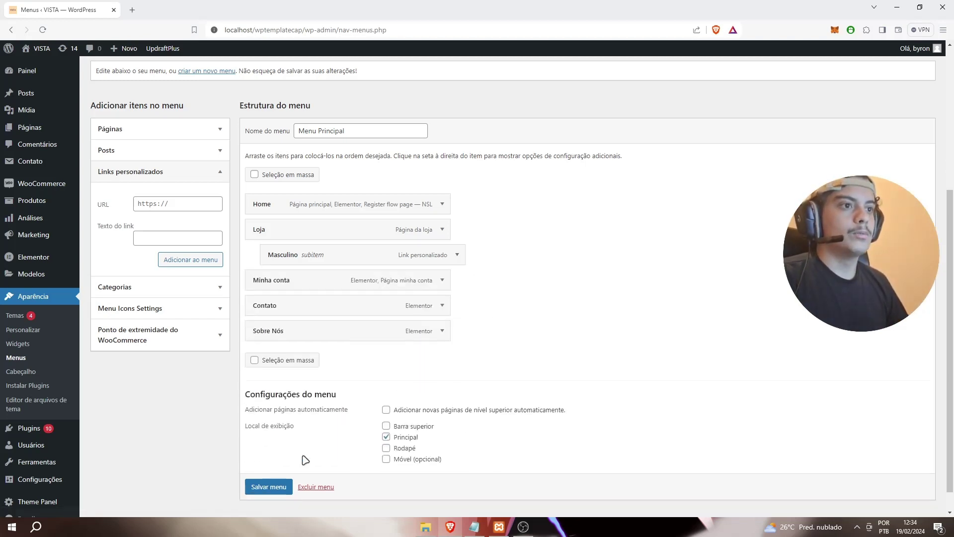
{"action": "scroll", "coordinate": [298, 462], "scroll_direction": "down", "scroll_amount": 1}
{"action": "left_click", "coordinate": [266, 475]}
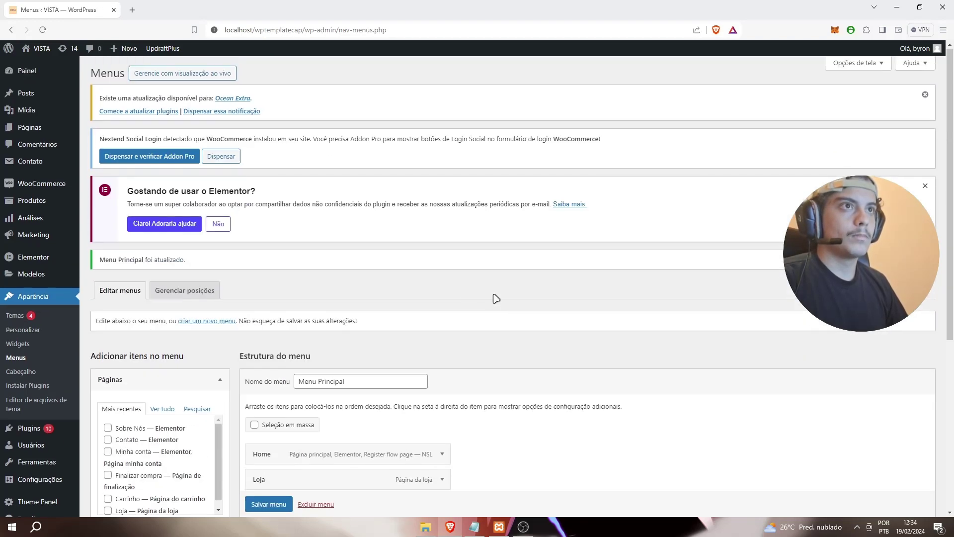
- Visit the store's home page and open the Masculino category through the Loja submenu
{"action": "mouse_move", "coordinate": [44, 48]}
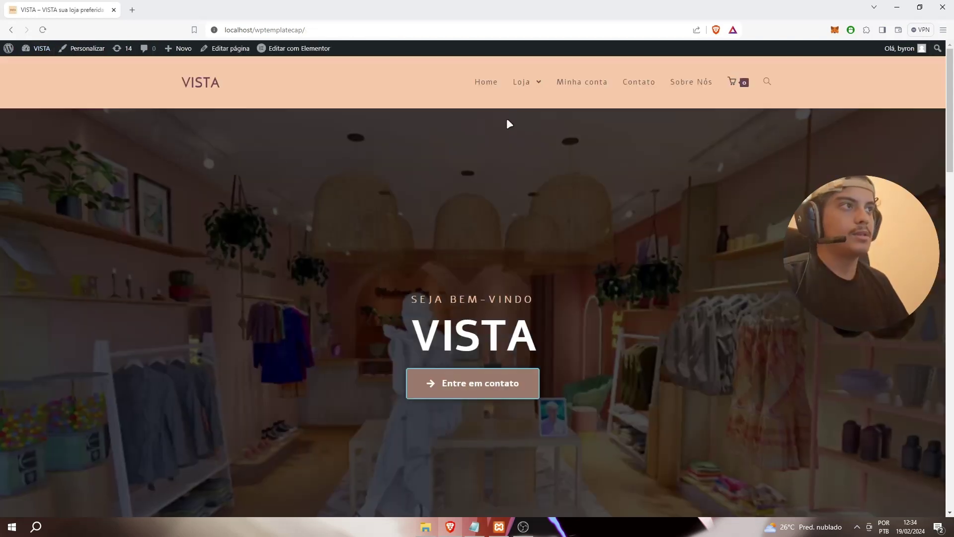
{"action": "mouse_move", "coordinate": [527, 99]}
{"action": "left_click", "coordinate": [531, 125]}
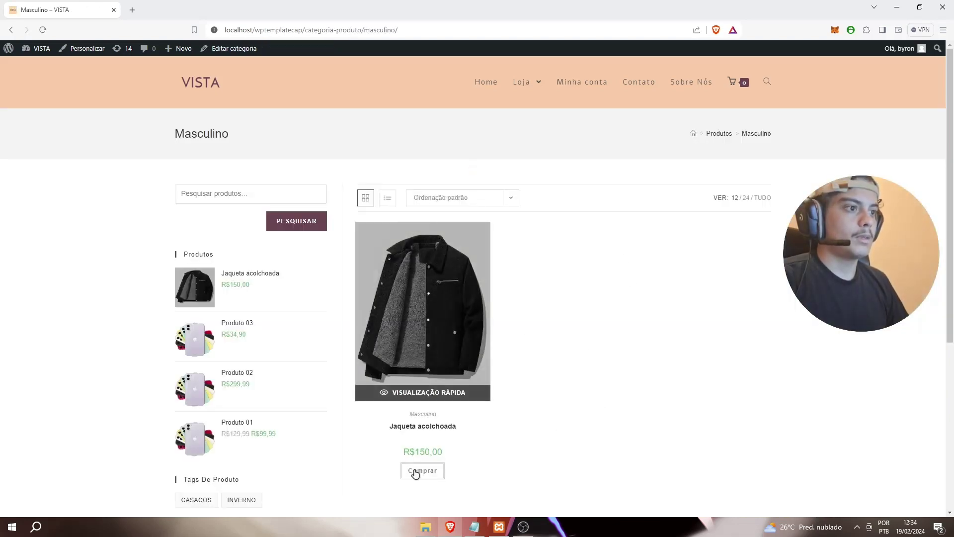
{"action": "mouse_move", "coordinate": [546, 95]}
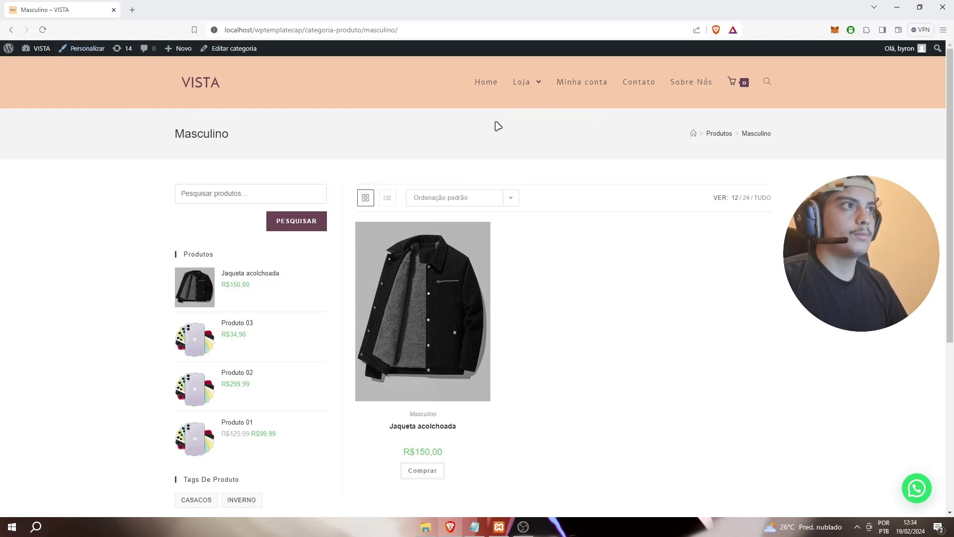
- Open the "Jaqueta acolchoada" product from the Masculino listing and review its details and long description
{"action": "left_click", "coordinate": [456, 364]}
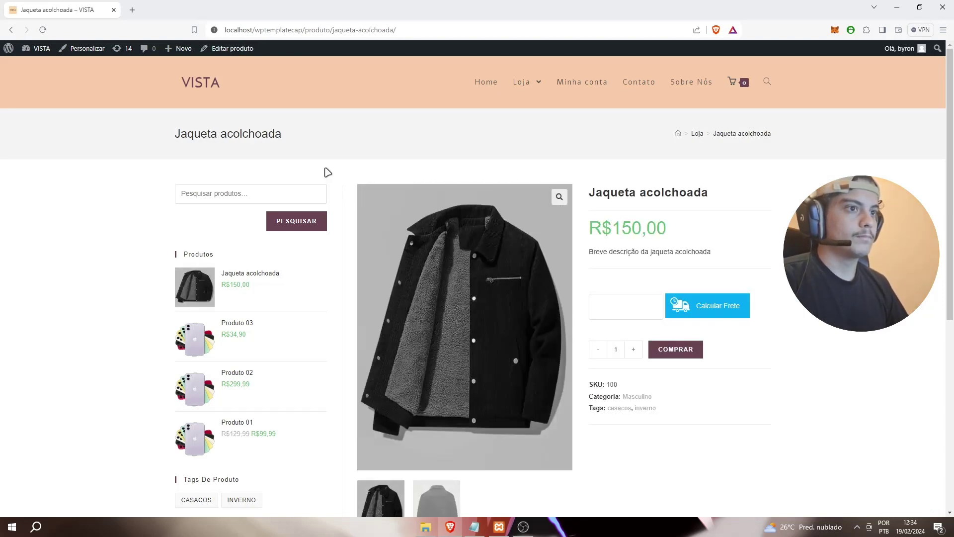
{"action": "scroll", "coordinate": [739, 262], "scroll_direction": "down", "scroll_amount": 7}
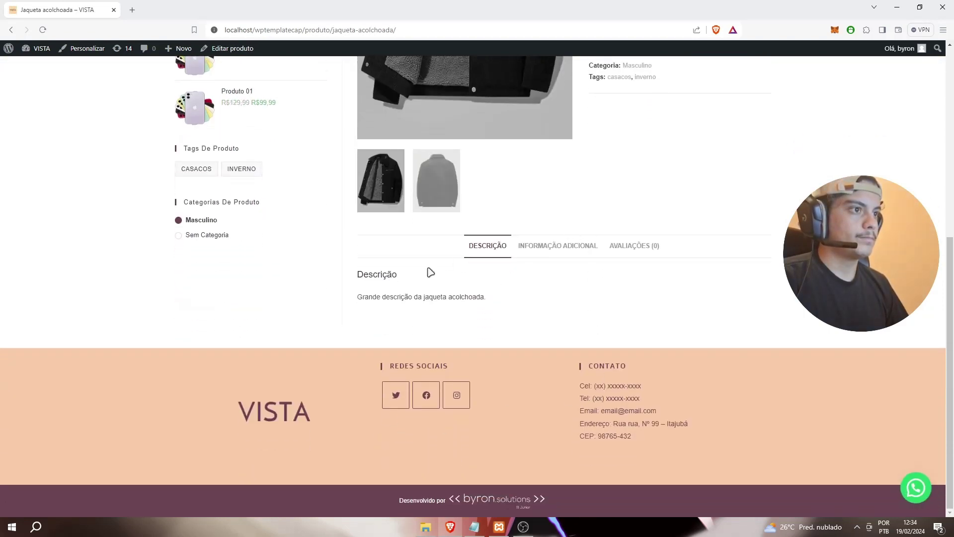
{"action": "scroll", "coordinate": [611, 279], "scroll_direction": "up", "scroll_amount": 7}
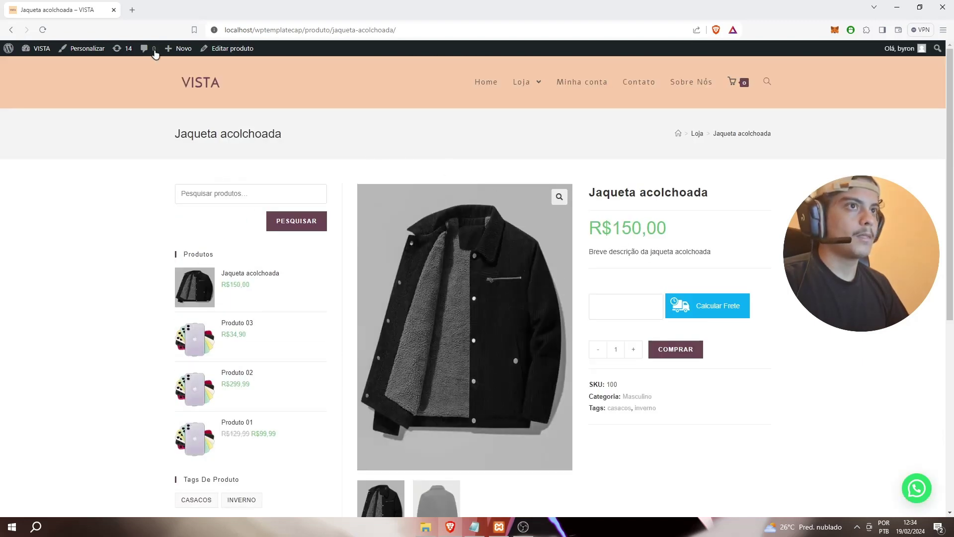
- Return to the WordPress dashboard and start a new product named "Vestido"
{"action": "mouse_move", "coordinate": [39, 49]}
{"action": "left_click", "coordinate": [38, 69]}
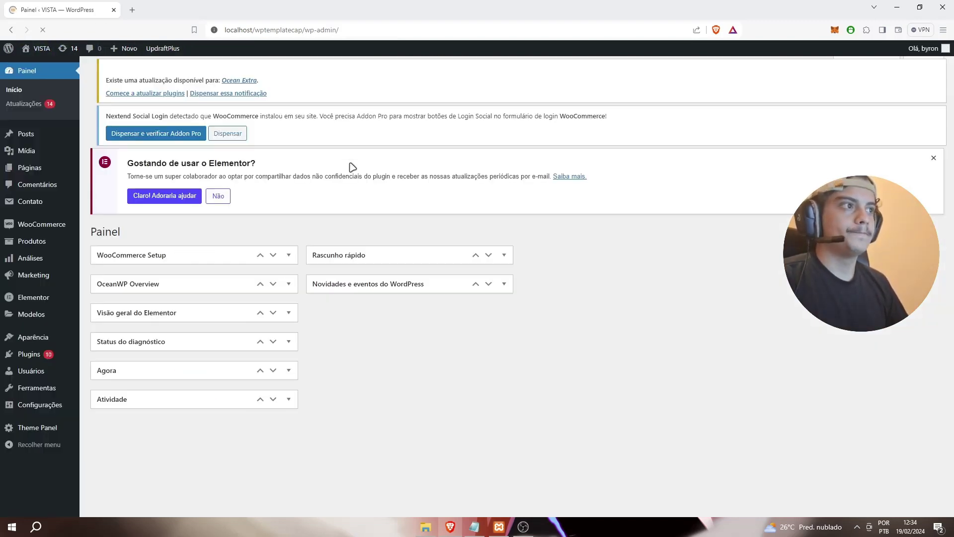
{"action": "mouse_move", "coordinate": [43, 246]}
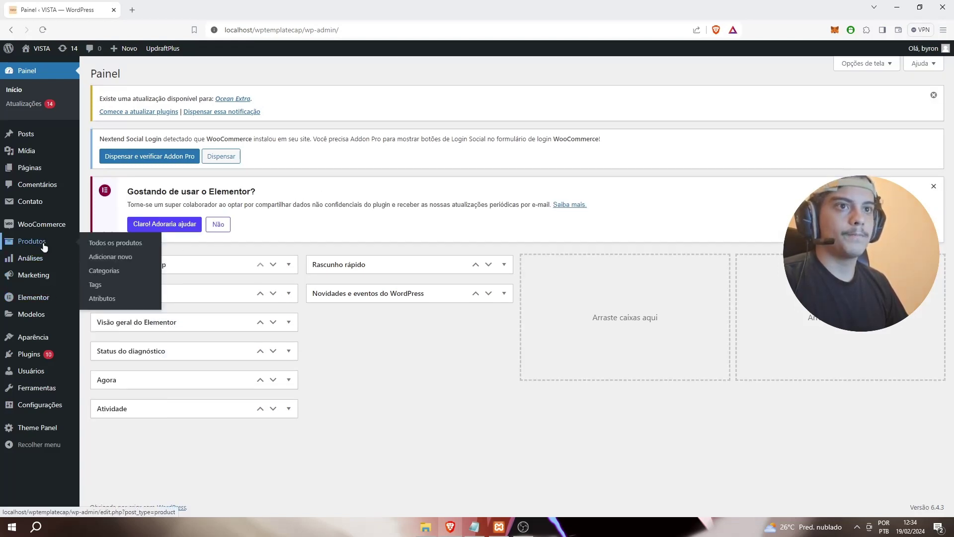
{"action": "left_click", "coordinate": [118, 259]}
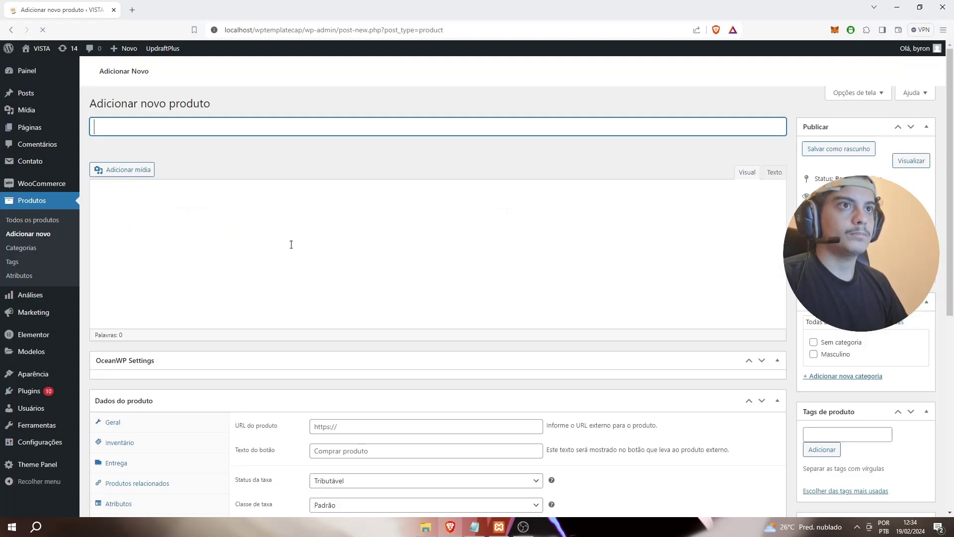
{"action": "type", "text": "Vestido"}
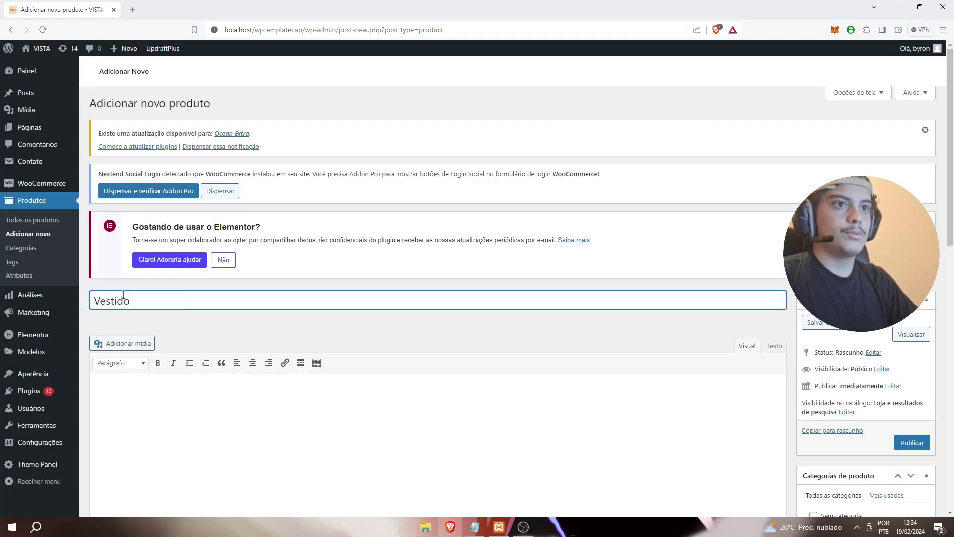
- Enter "Grande descrição do vestido" as the product's long description
{"action": "scroll", "coordinate": [139, 298], "scroll_direction": "down", "scroll_amount": 3}
{"action": "left_click", "coordinate": [215, 247]}
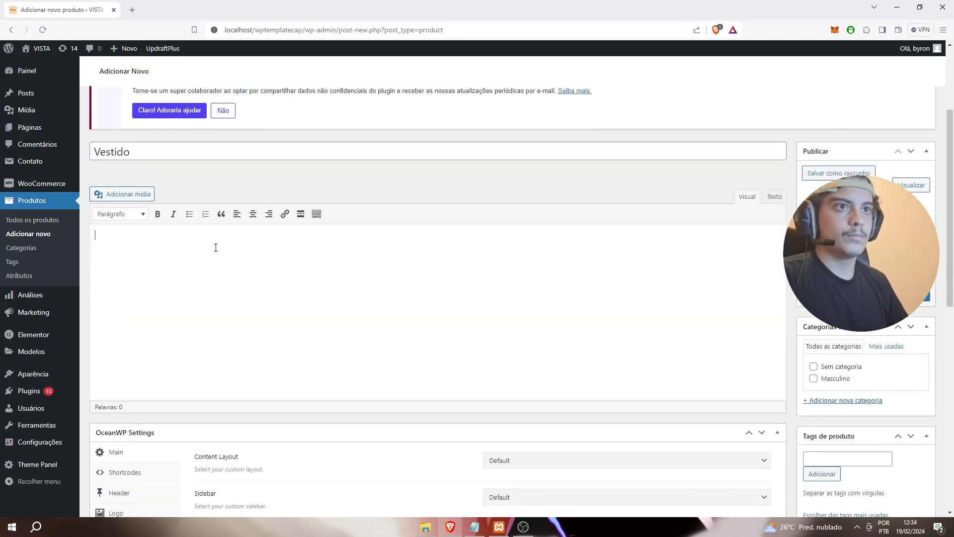
{"action": "type", "text": "Grande descri"}
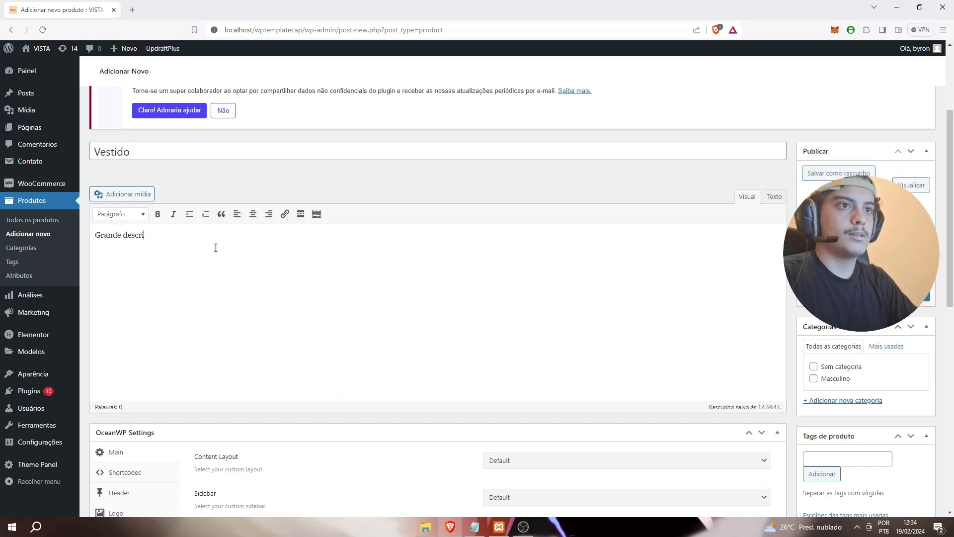
{"action": "type", "text": "ção do vesti"}
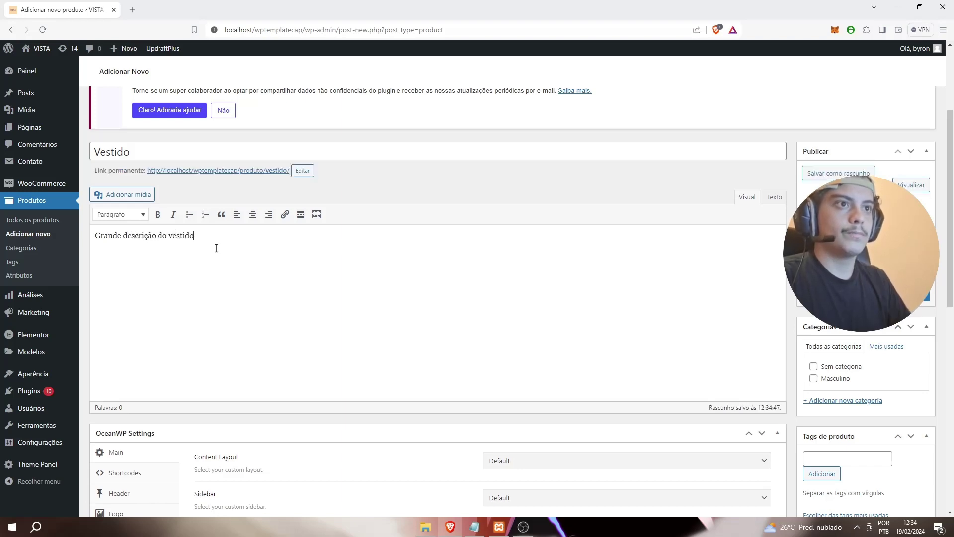
{"action": "type", "text": "do"}
- Set the Vestido product's regular price to R$ 100 and its SKU to 101
{"action": "scroll", "coordinate": [236, 361], "scroll_direction": "down", "scroll_amount": 4}
{"action": "scroll", "coordinate": [217, 360], "scroll_direction": "down", "scroll_amount": 1}
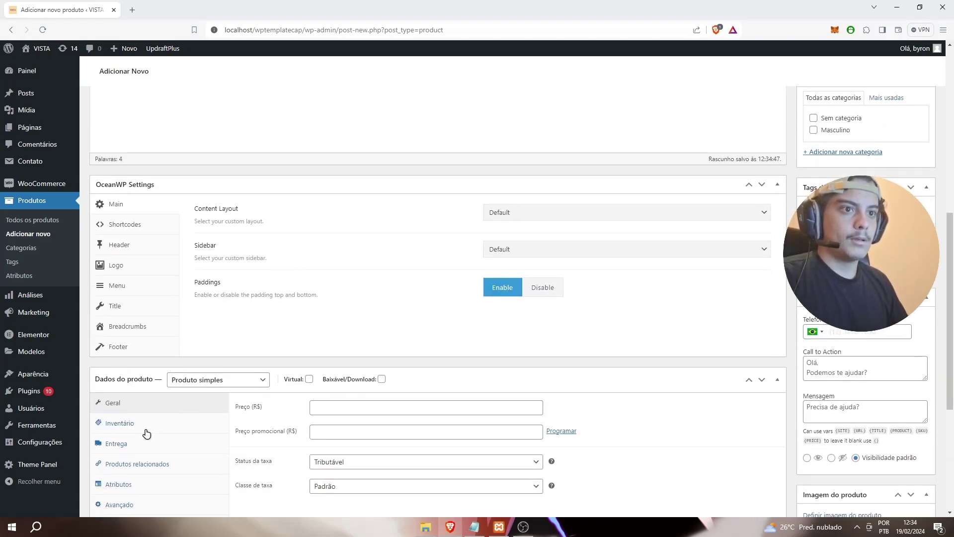
{"action": "scroll", "coordinate": [264, 410], "scroll_direction": "down", "scroll_amount": 3}
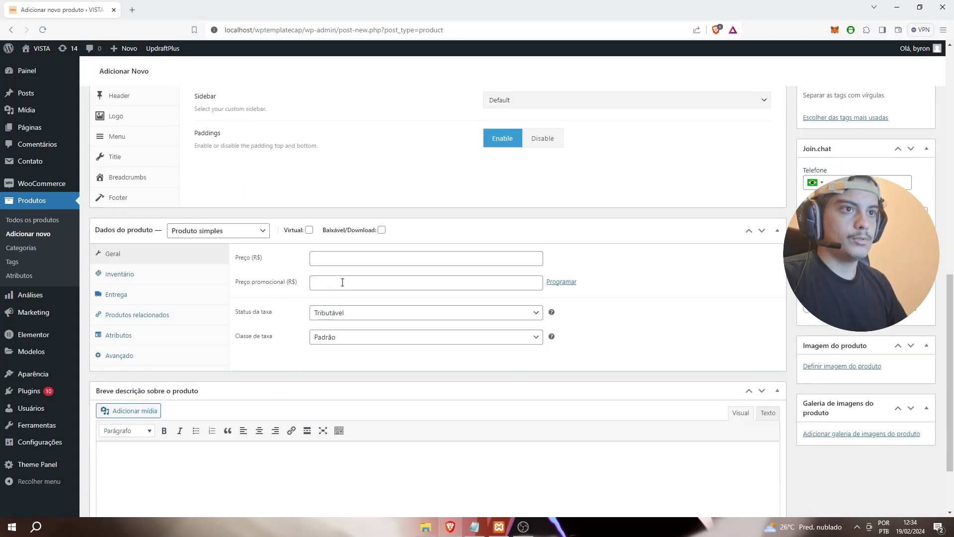
{"action": "left_click", "coordinate": [375, 257]}
{"action": "type", "text": "100"}
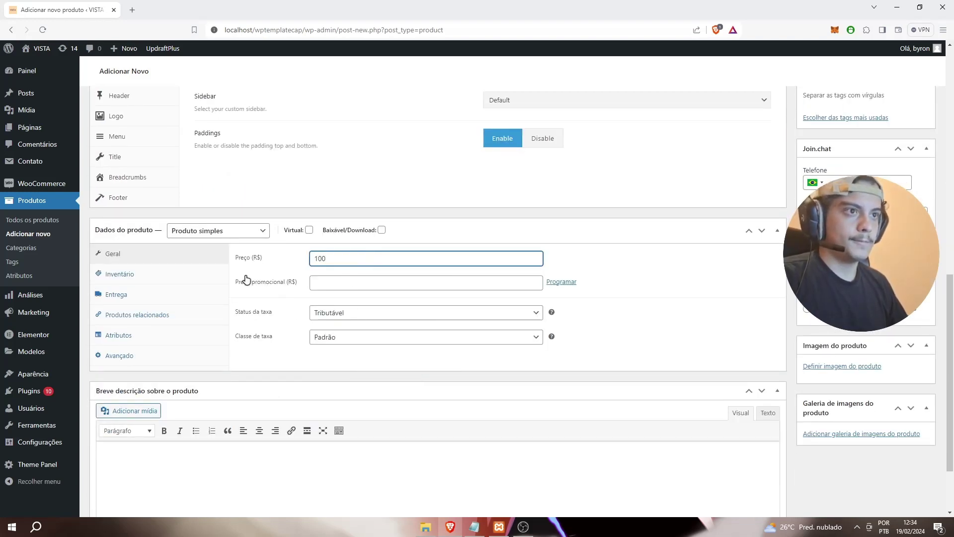
{"action": "left_click", "coordinate": [143, 277]}
{"action": "left_click", "coordinate": [406, 258]}
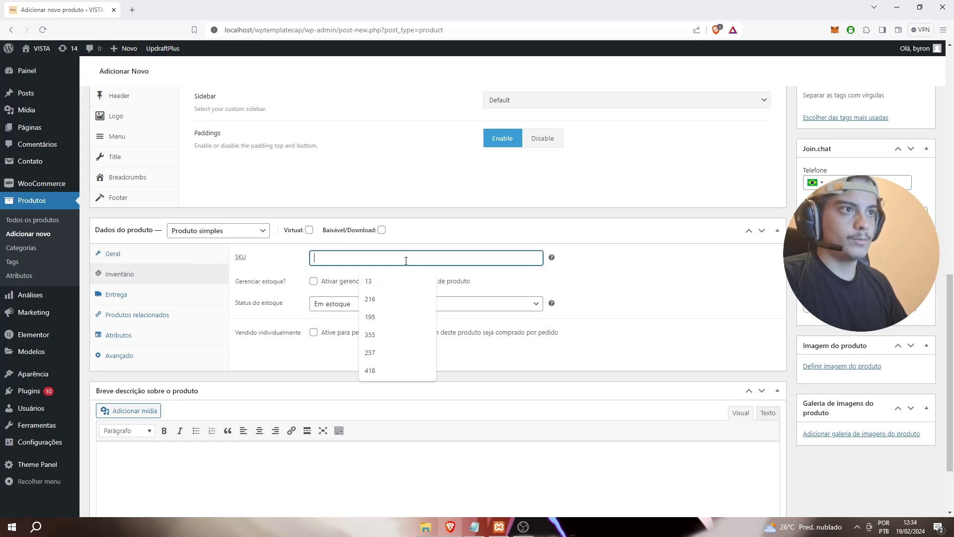
{"action": "type", "text": "101"}
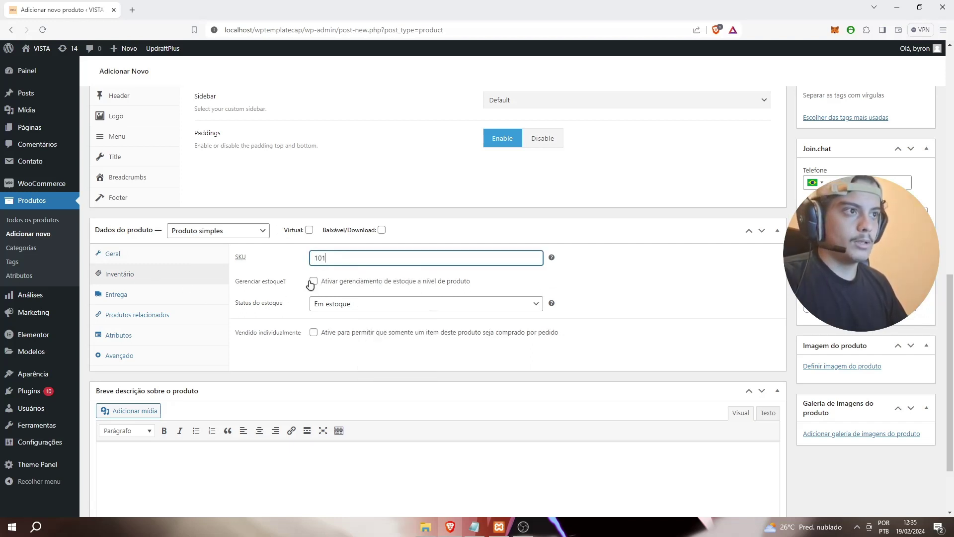
- Fill in the shipping data with a weight of 0.150 kg and dimensions of 2 × 2 × 2 cm
{"action": "left_click", "coordinate": [150, 302]}
{"action": "left_click", "coordinate": [342, 261]}
{"action": "type", "text": "0"}
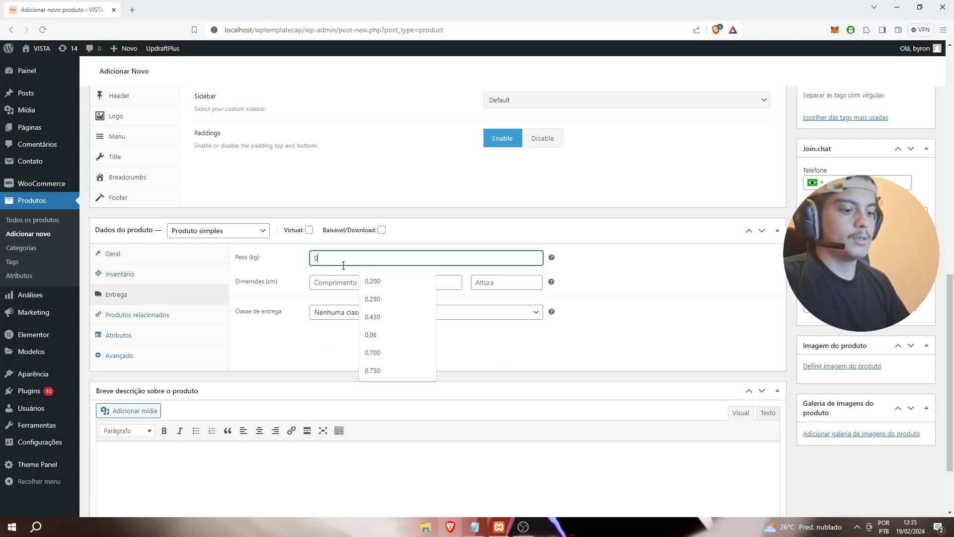
{"action": "type", "text": ".15"}
{"action": "left_click", "coordinate": [336, 285]}
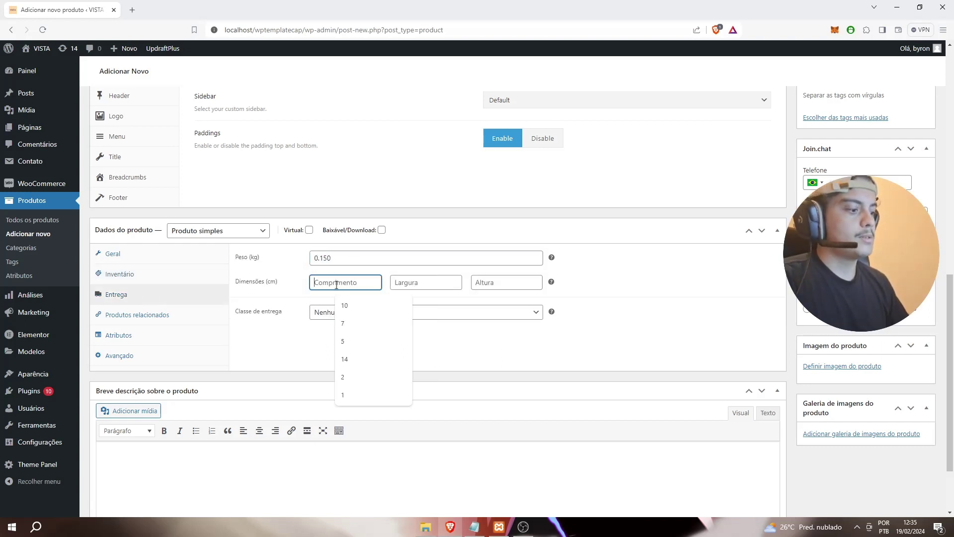
{"action": "left_click", "coordinate": [368, 358]}
{"action": "left_click", "coordinate": [441, 282]}
{"action": "type", "text": "2"}
{"action": "left_click", "coordinate": [529, 289]}
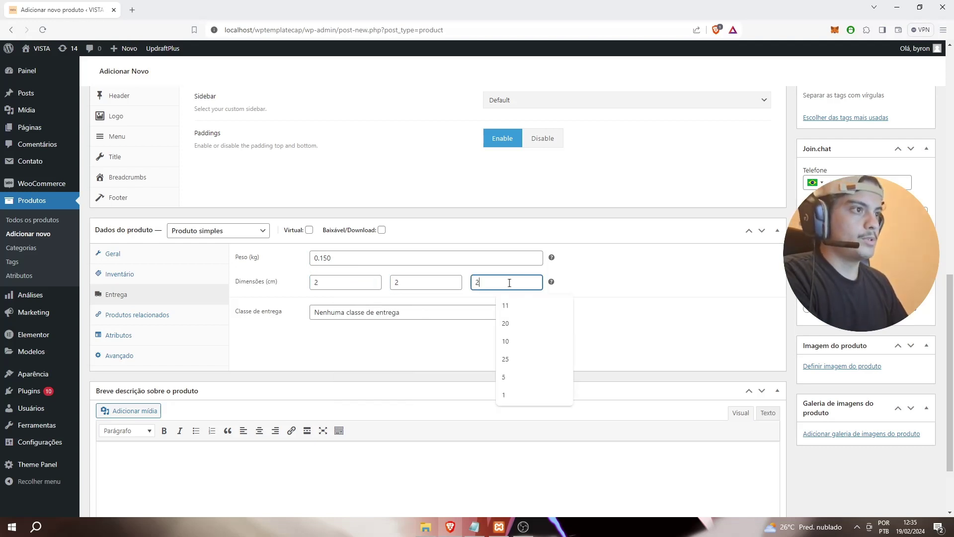
{"action": "type", "text": "2"}
- Enter "Breve descrição do vestido." as the product's short description
{"action": "scroll", "coordinate": [292, 319], "scroll_direction": "down", "scroll_amount": 2}
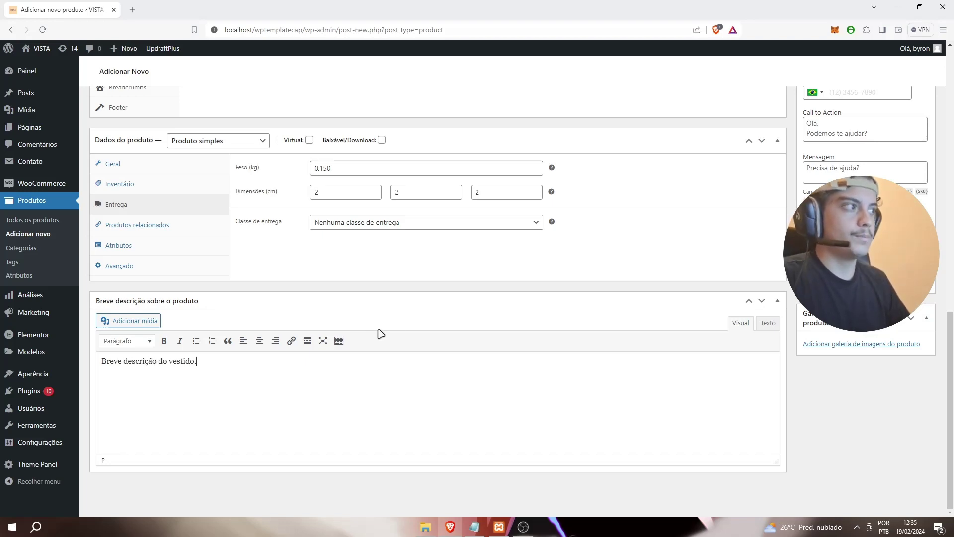
- Create and assign the new product category Feminino, and add the product tags vestido and feminino
{"action": "scroll", "coordinate": [643, 345], "scroll_direction": "up", "scroll_amount": 10}
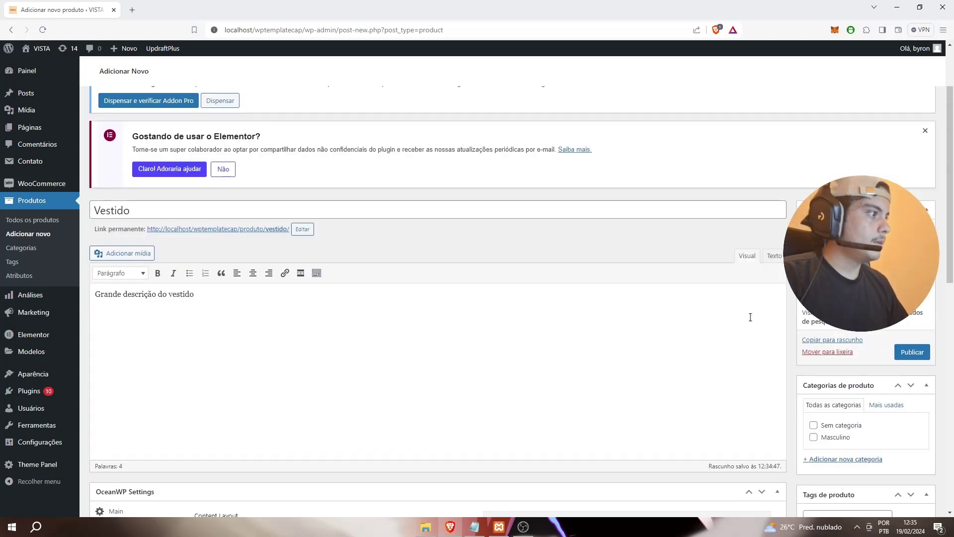
{"action": "scroll", "coordinate": [750, 316], "scroll_direction": "down", "scroll_amount": 1}
{"action": "left_click", "coordinate": [843, 409]}
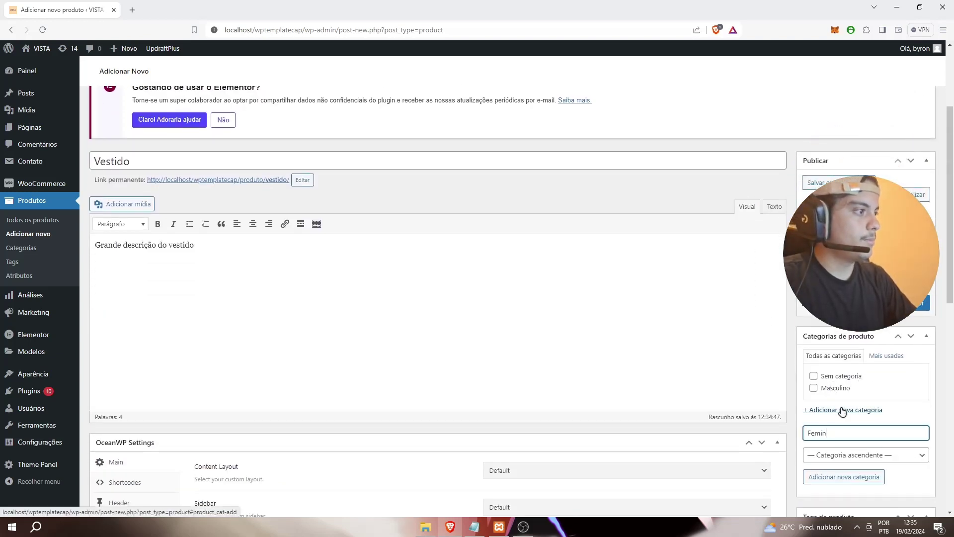
{"action": "scroll", "coordinate": [844, 398], "scroll_direction": "down", "scroll_amount": 3}
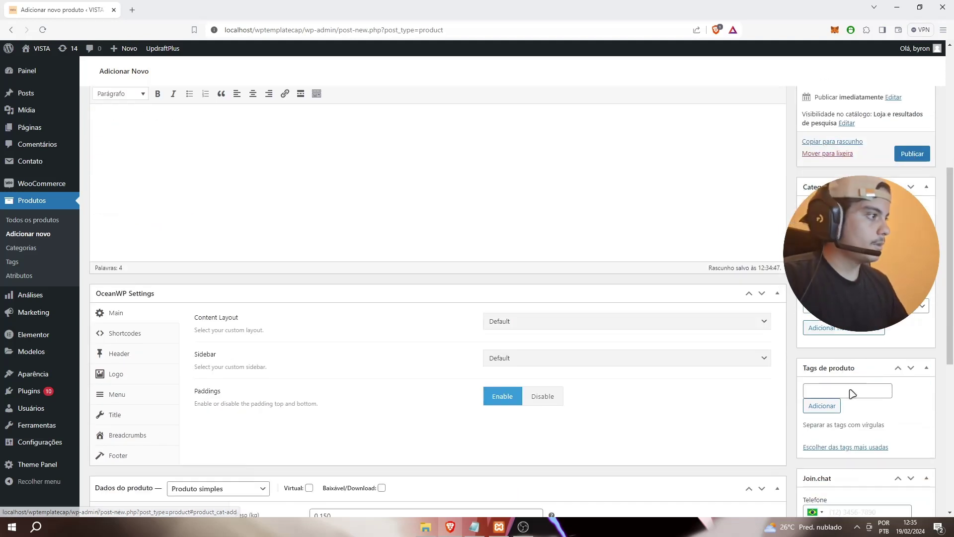
{"action": "left_click", "coordinate": [862, 331]}
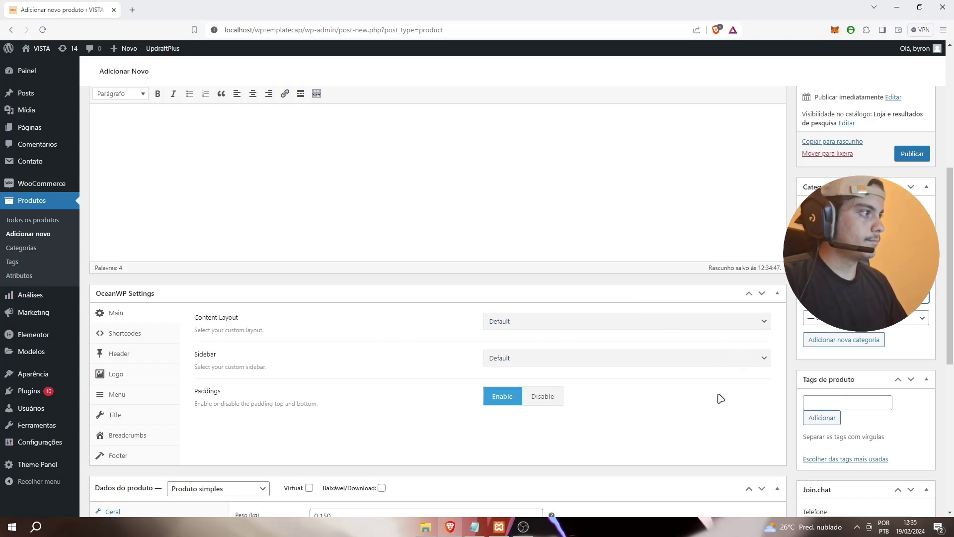
{"action": "scroll", "coordinate": [721, 398], "scroll_direction": "down", "scroll_amount": 2}
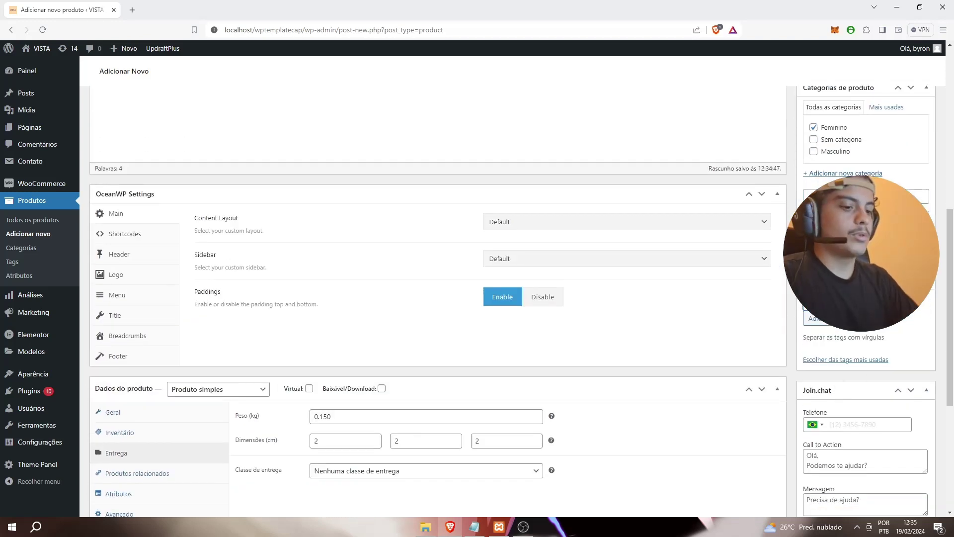
{"action": "key", "text": "Return"}
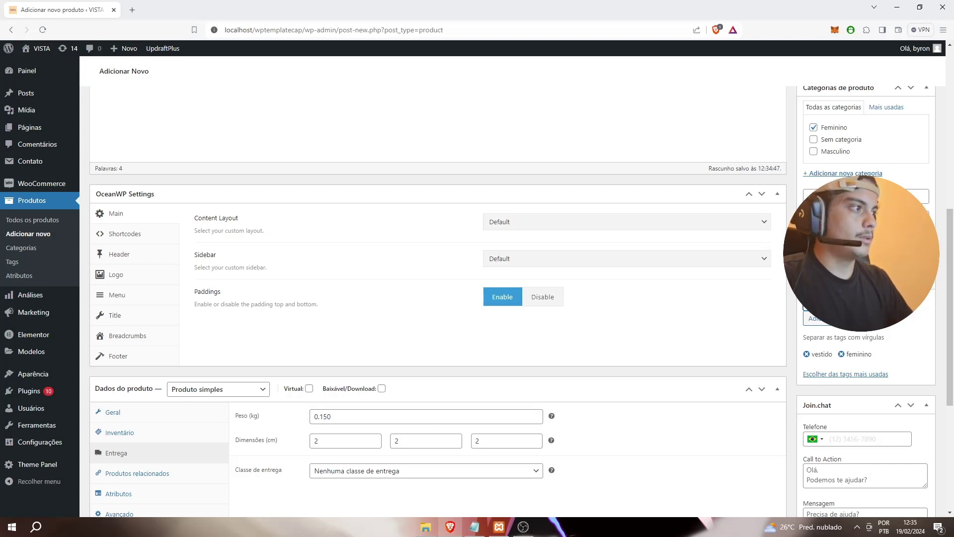
- Upload the vestido picture from the produtos folder and set it as the product's main image
{"action": "scroll", "coordinate": [805, 168], "scroll_direction": "down", "scroll_amount": 4}
{"action": "scroll", "coordinate": [703, 337], "scroll_direction": "down", "scroll_amount": 1}
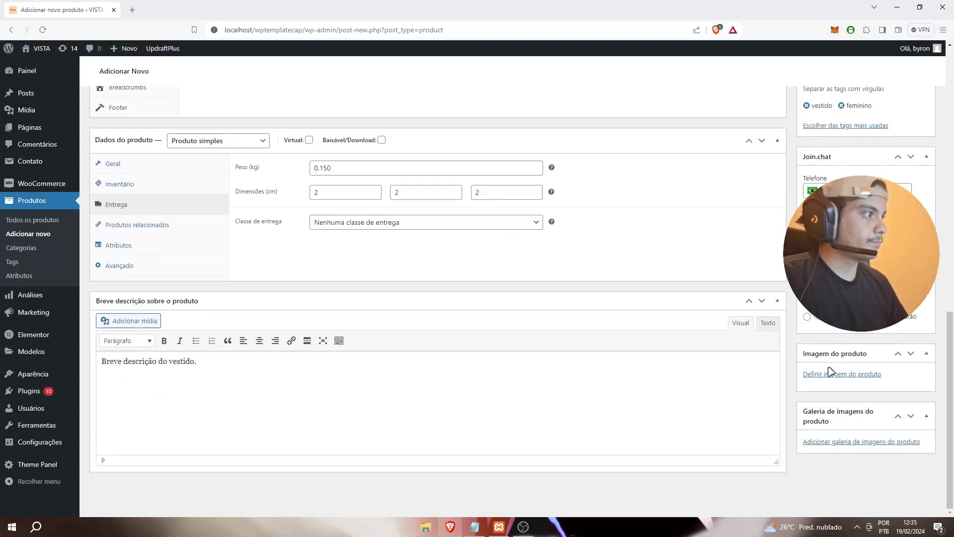
{"action": "left_click", "coordinate": [837, 376]}
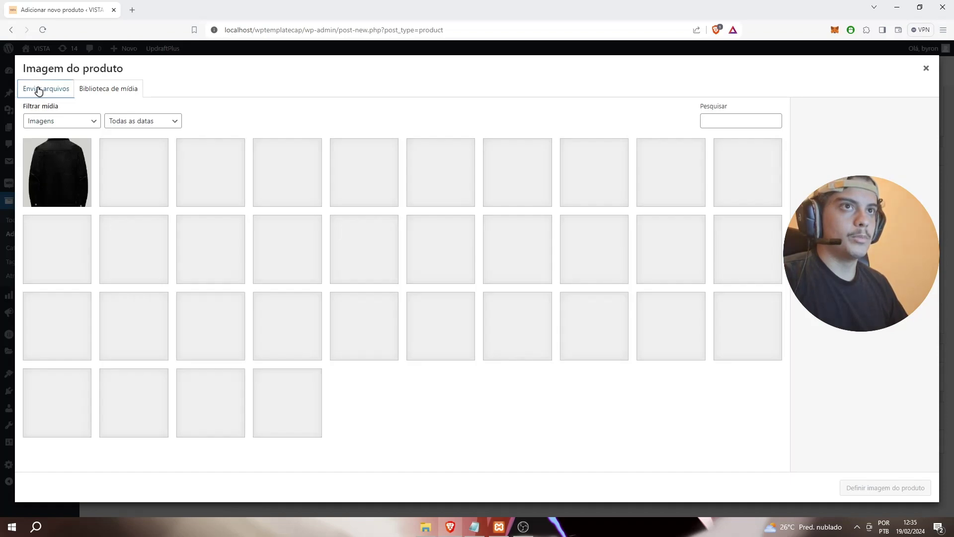
{"action": "left_click", "coordinate": [40, 90]}
{"action": "left_click", "coordinate": [452, 263]}
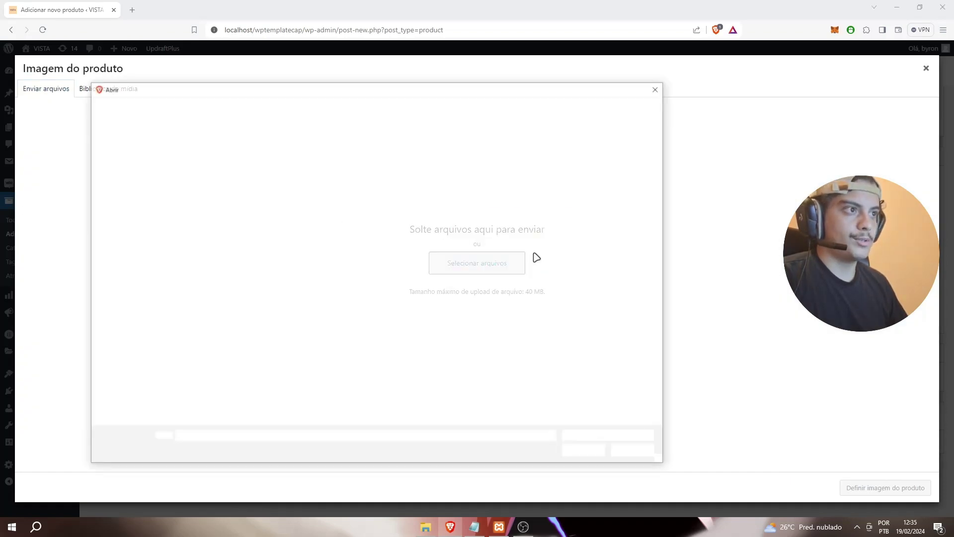
{"action": "double_click", "coordinate": [200, 222]}
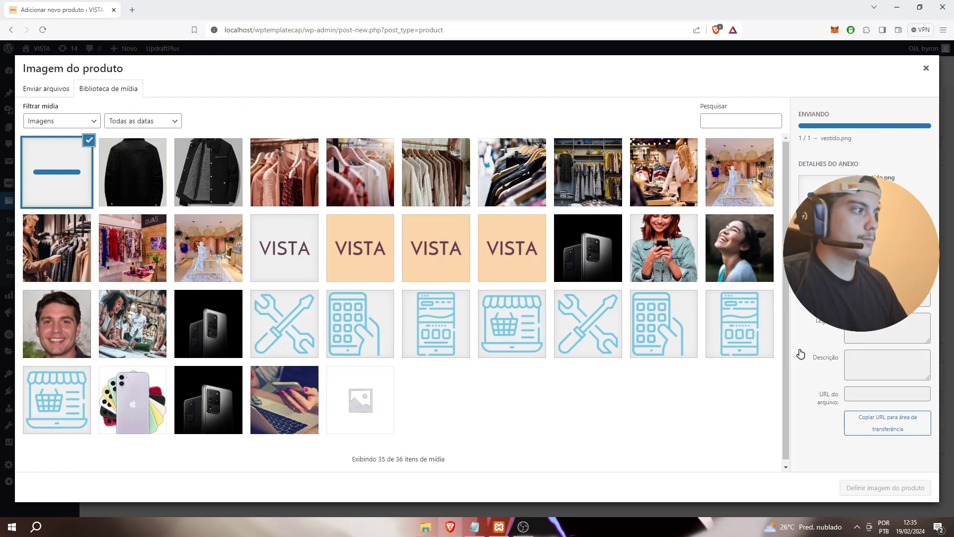
{"action": "left_click", "coordinate": [901, 489]}
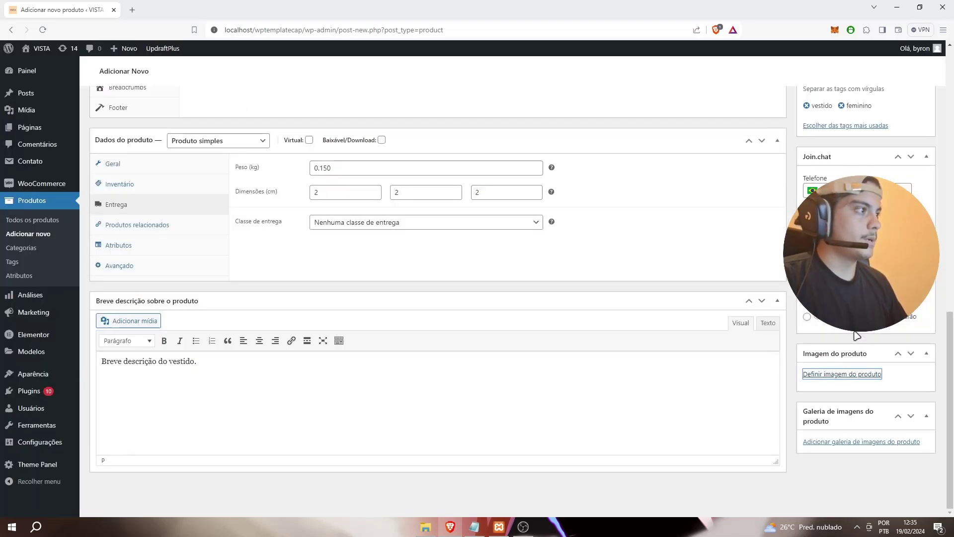
- Upload the vestido-tras picture and add it alone to the product gallery, leaving out the main vestido image
{"action": "scroll", "coordinate": [842, 428], "scroll_direction": "down", "scroll_amount": 4}
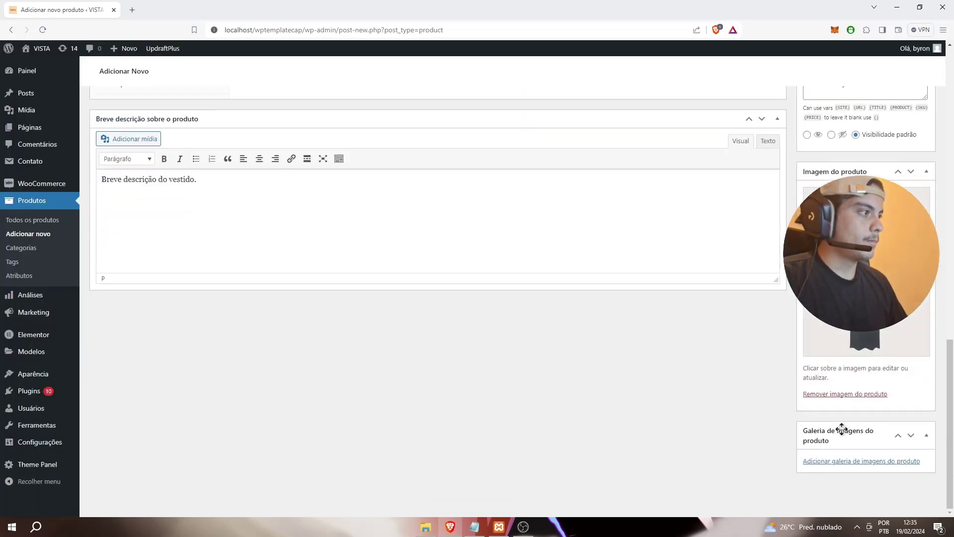
{"action": "left_click", "coordinate": [865, 462]}
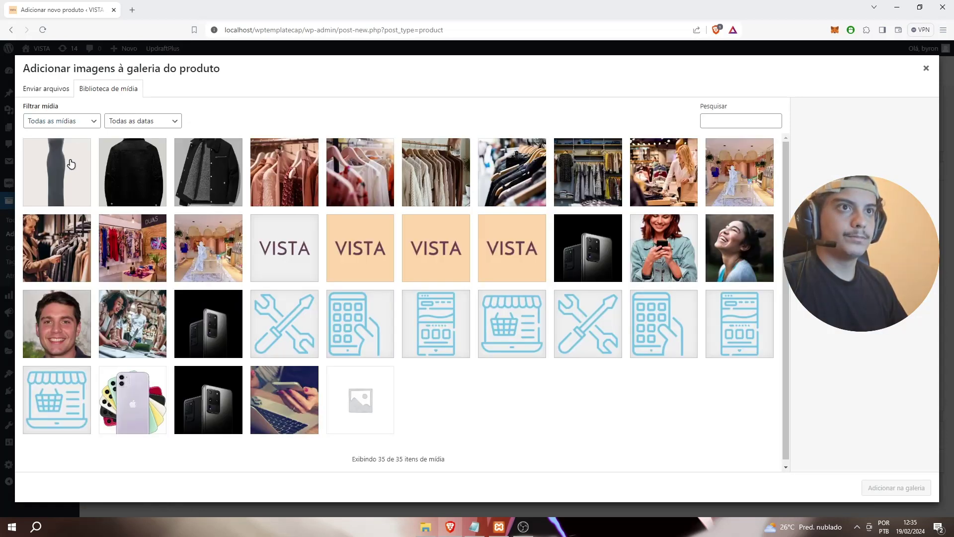
{"action": "left_click", "coordinate": [71, 164]}
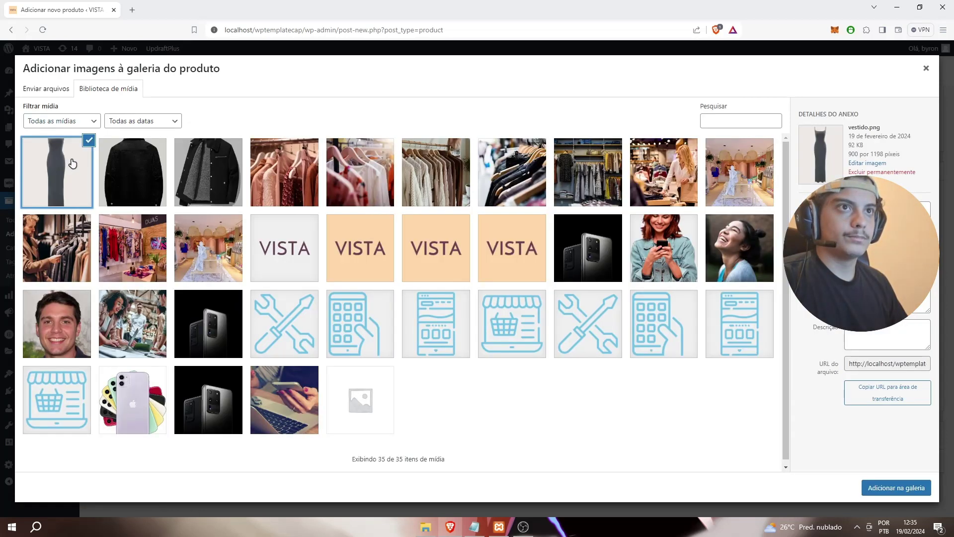
{"action": "left_click", "coordinate": [66, 94]}
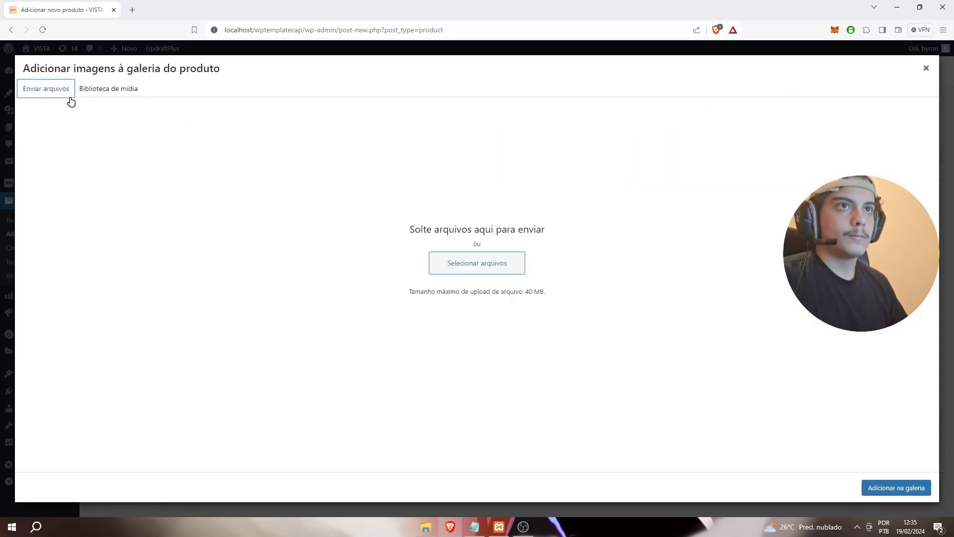
{"action": "left_click", "coordinate": [460, 278]}
{"action": "left_click", "coordinate": [245, 230]}
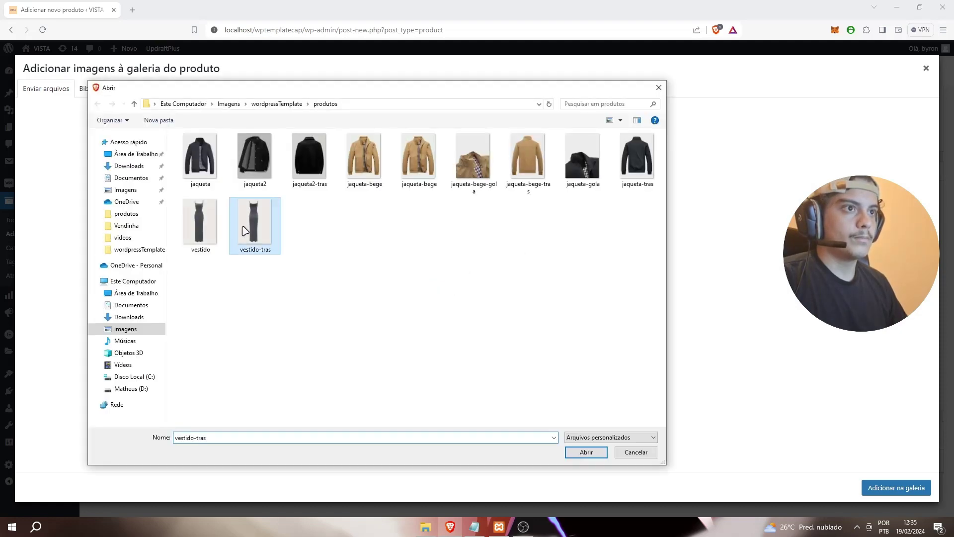
{"action": "double_click", "coordinate": [245, 231]}
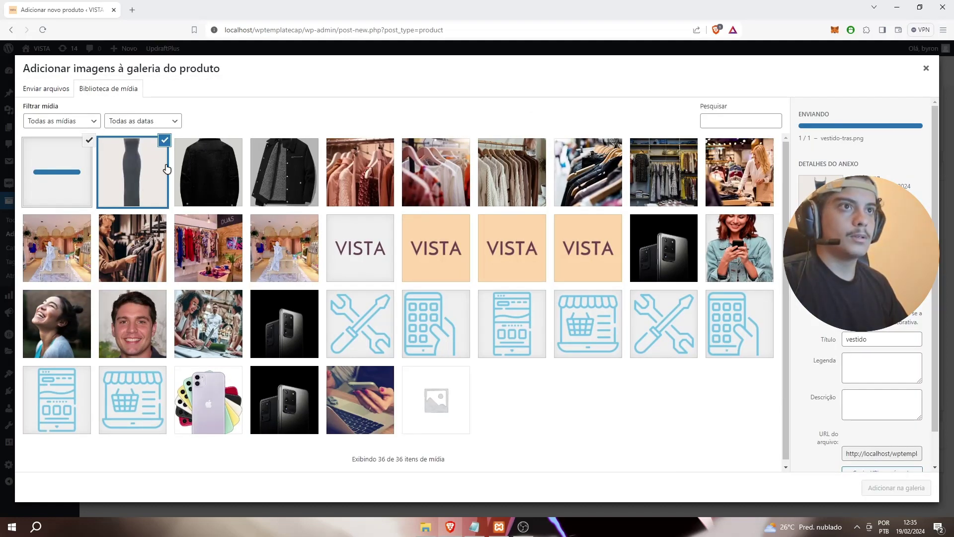
{"action": "left_click", "coordinate": [164, 142]}
{"action": "left_click", "coordinate": [902, 492]}
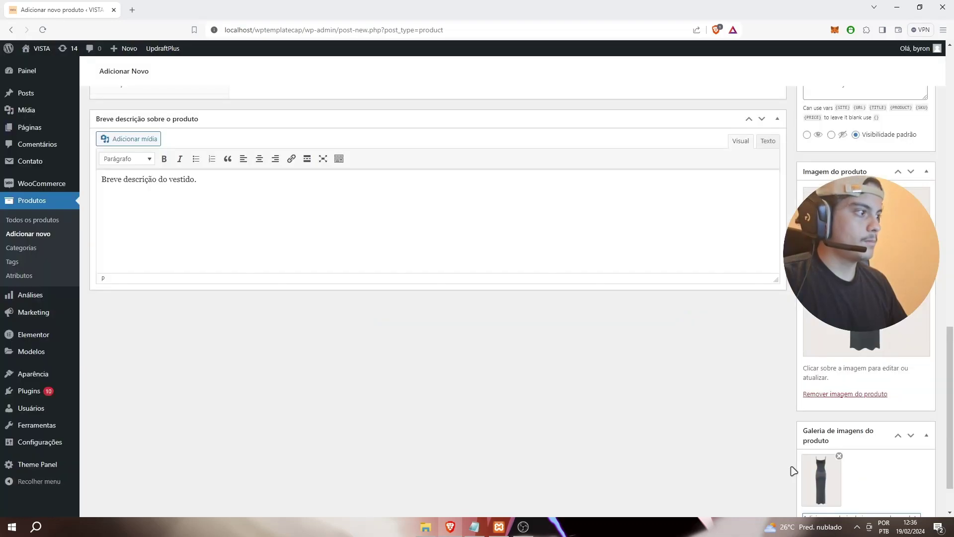
- Publish the Vestido product
{"action": "scroll", "coordinate": [745, 437], "scroll_direction": "down", "scroll_amount": 1}
{"action": "scroll", "coordinate": [786, 447], "scroll_direction": "up", "scroll_amount": 15}
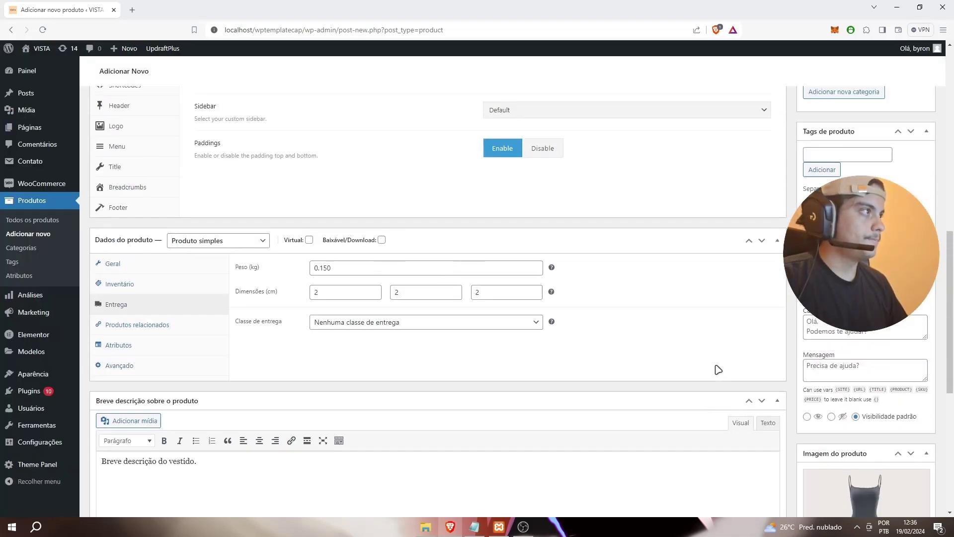
{"action": "left_click", "coordinate": [912, 393]}
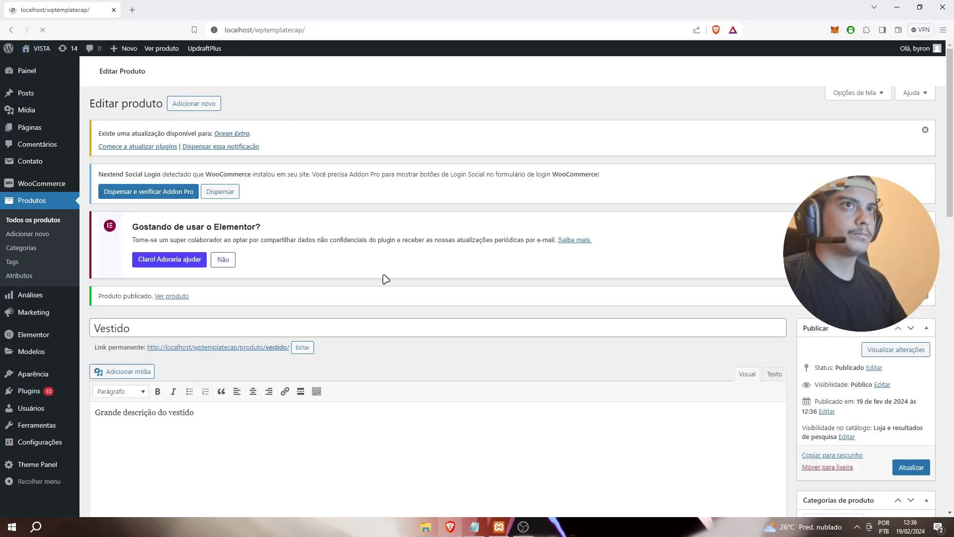
- Examine the "Nossos produtos" section on the store's home page for the published dress
{"action": "scroll", "coordinate": [397, 303], "scroll_direction": "down", "scroll_amount": 15}
{"action": "scroll", "coordinate": [404, 298], "scroll_direction": "down", "scroll_amount": 6}
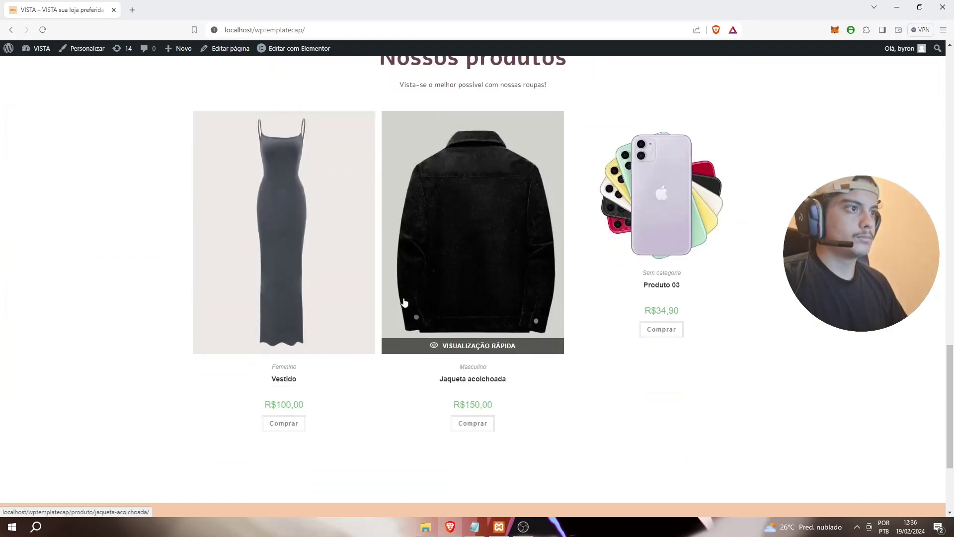
{"action": "scroll", "coordinate": [273, 303], "scroll_direction": "up", "scroll_amount": 20}
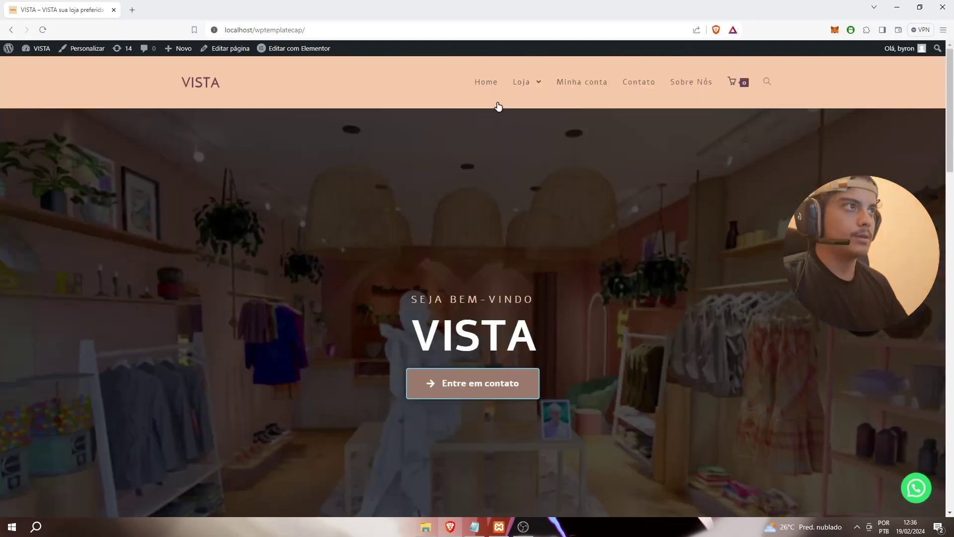
{"action": "scroll", "coordinate": [457, 162], "scroll_direction": "down", "scroll_amount": 8}
{"action": "scroll", "coordinate": [457, 162], "scroll_direction": "up", "scroll_amount": 8}
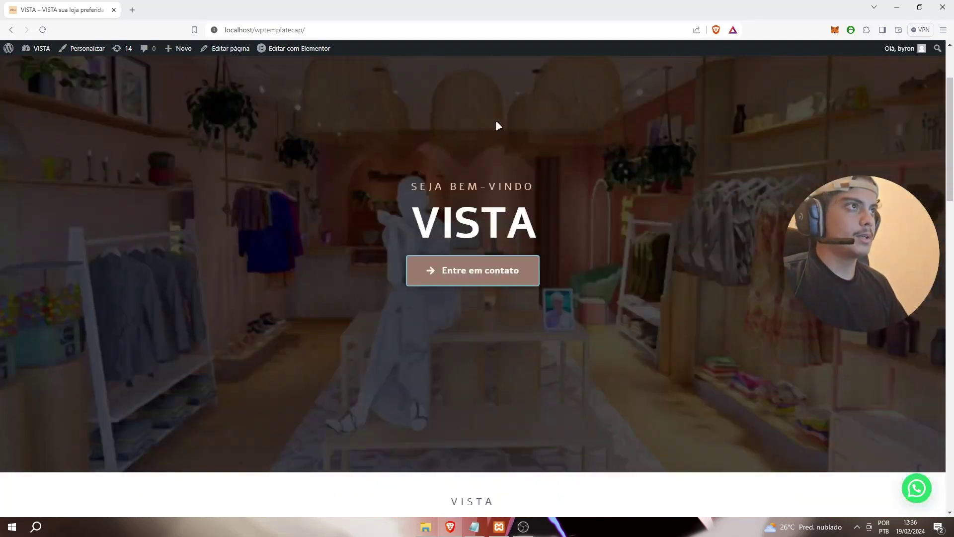
- Open the Loja page, go to the dress's Feminino category page and copy its URL
{"action": "left_click", "coordinate": [528, 119]}
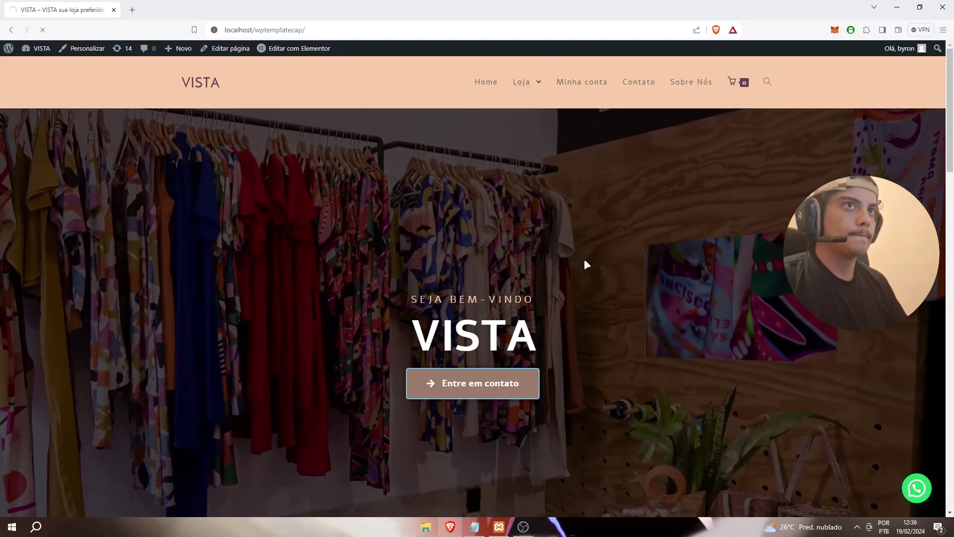
{"action": "scroll", "coordinate": [555, 273], "scroll_direction": "down", "scroll_amount": 6}
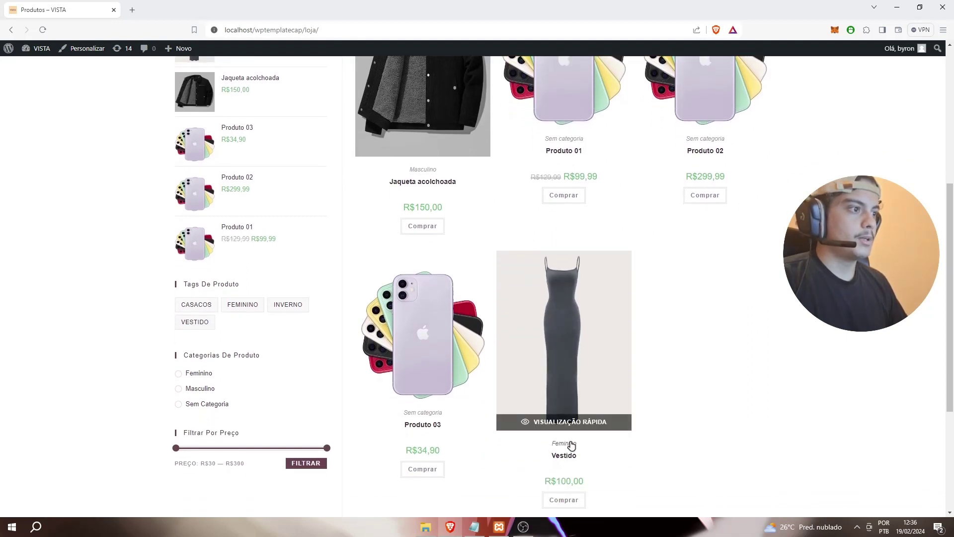
{"action": "left_click", "coordinate": [563, 454]}
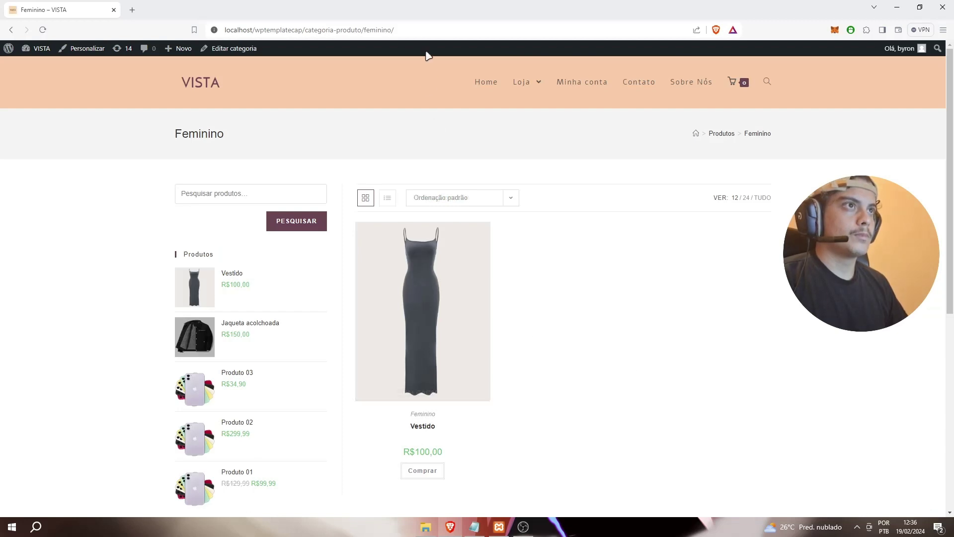
{"action": "left_click", "coordinate": [399, 30]}
- Return to the WordPress dashboard and open the navigation menu editor
{"action": "mouse_move", "coordinate": [40, 50]}
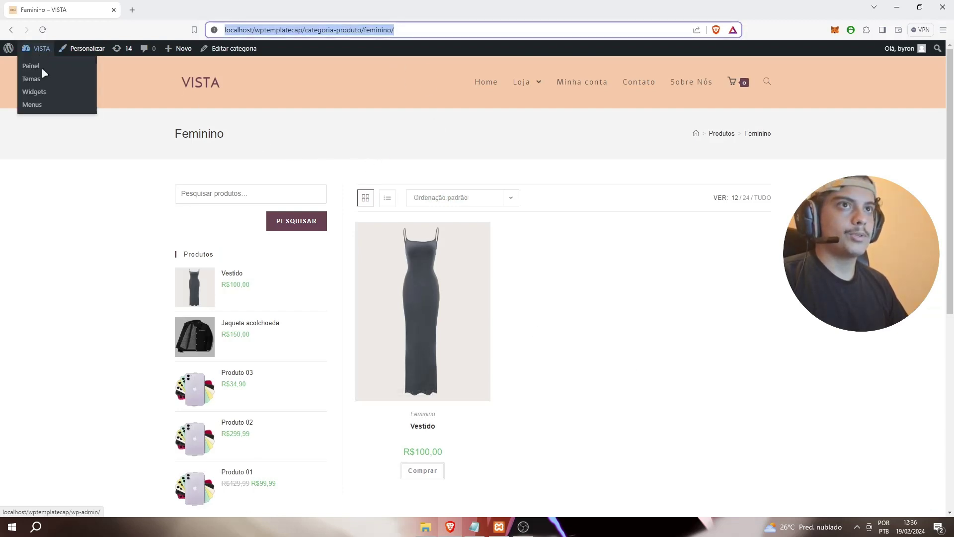
{"action": "left_click", "coordinate": [35, 74]}
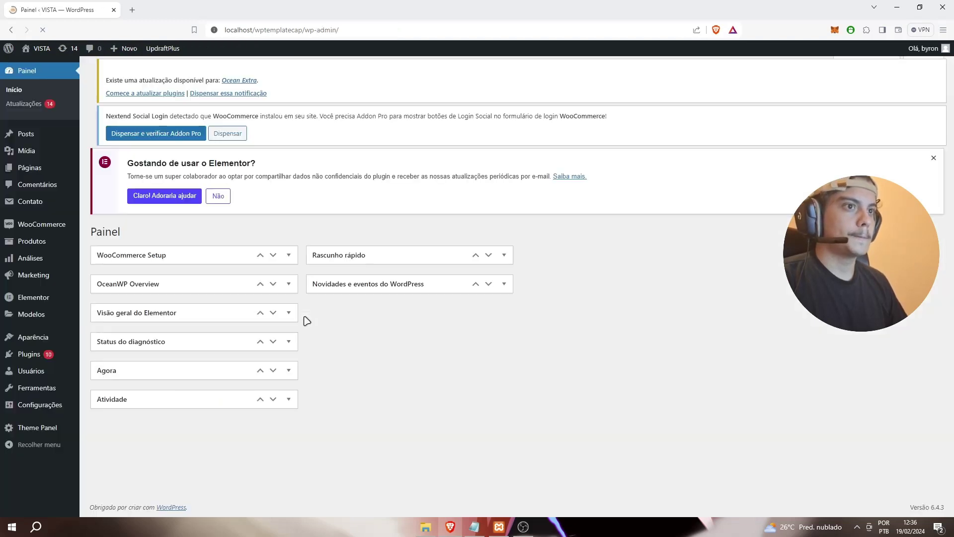
{"action": "mouse_move", "coordinate": [57, 338]}
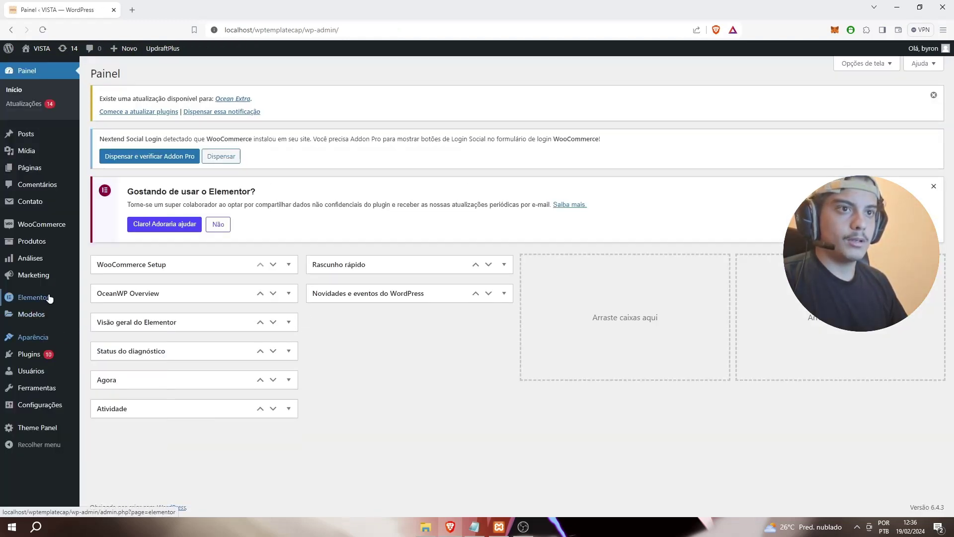
{"action": "left_click", "coordinate": [99, 377]}
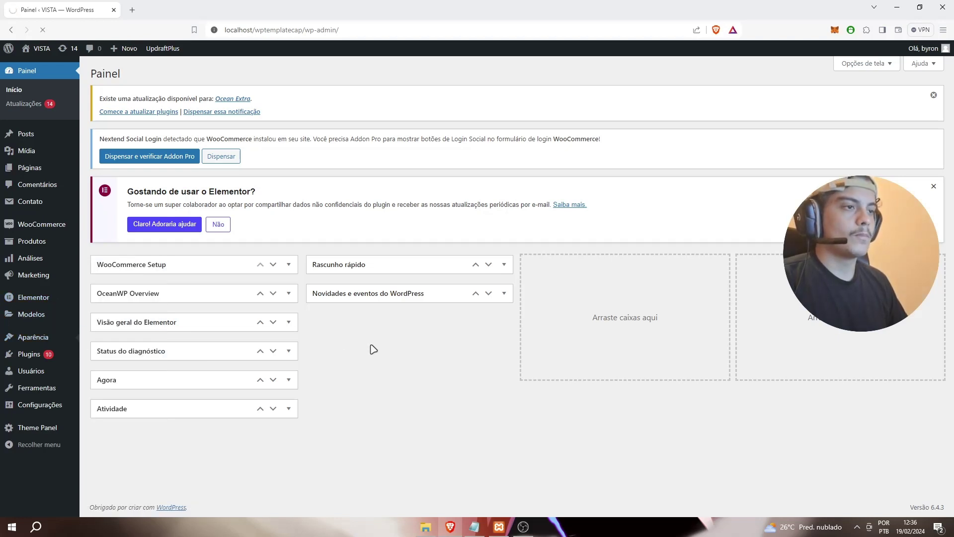
- Add a custom link with the copied Feminino category URL to Menu Principal, leaving its link text empty
{"action": "scroll", "coordinate": [432, 365], "scroll_direction": "down", "scroll_amount": 3}
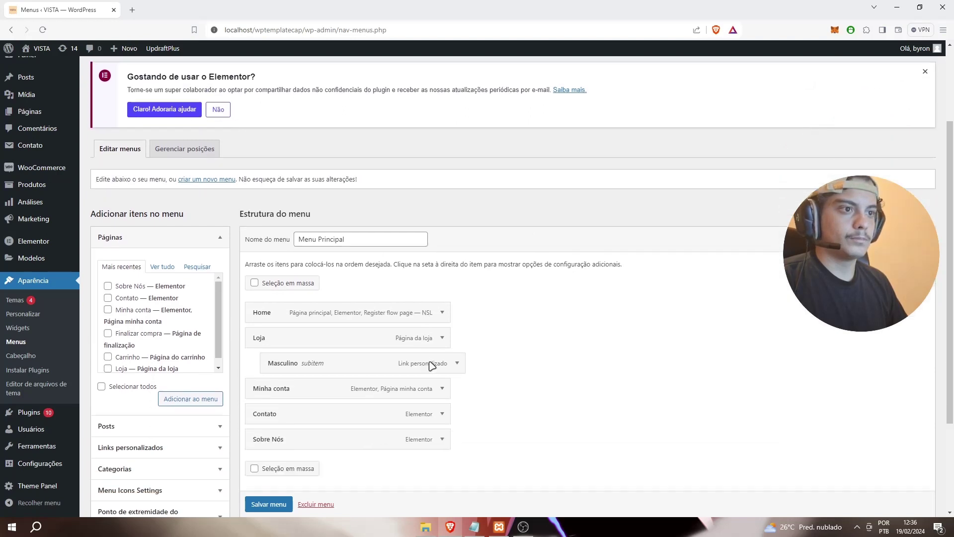
{"action": "scroll", "coordinate": [431, 366], "scroll_direction": "down", "scroll_amount": 2}
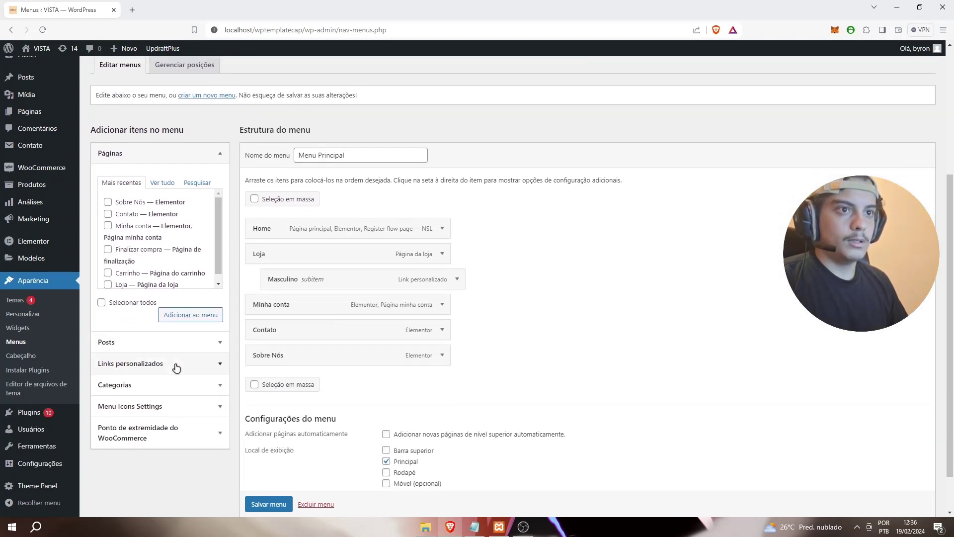
{"action": "left_click", "coordinate": [177, 368]}
{"action": "left_click", "coordinate": [187, 227]}
{"action": "key", "text": "ctrl+v"}
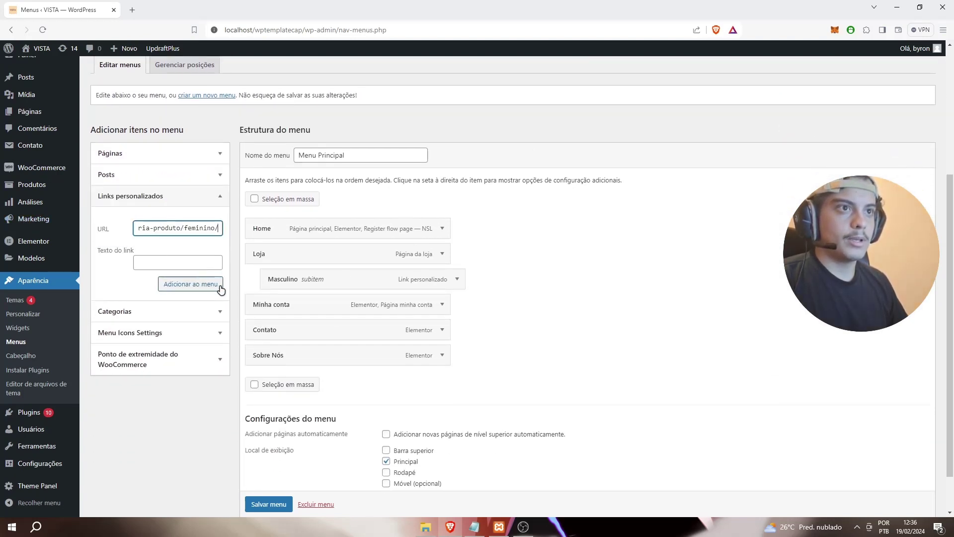
{"action": "left_click", "coordinate": [186, 283]}
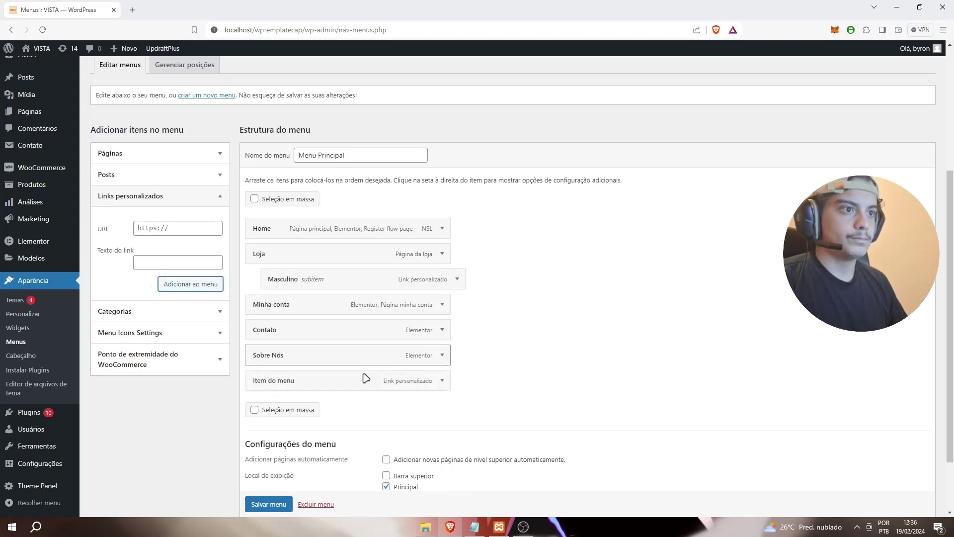
- Nest the new custom link under Loja below Masculino, set its navigation label to "Feminino" and save the menu
{"action": "left_click_drag", "start_coordinate": [334, 386], "coordinate": [342, 310]}
{"action": "left_click_drag", "start_coordinate": [401, 308], "coordinate": [403, 309]}
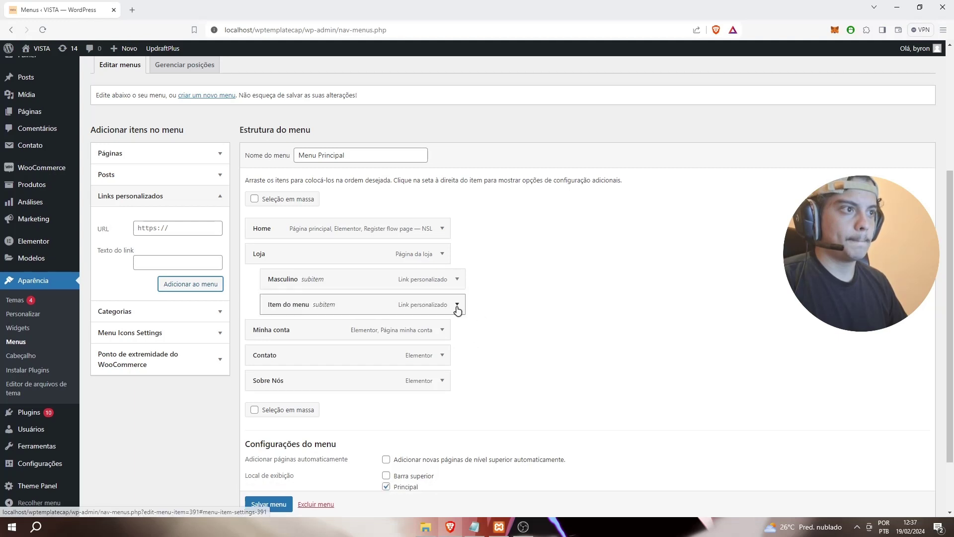
{"action": "left_click", "coordinate": [456, 304]}
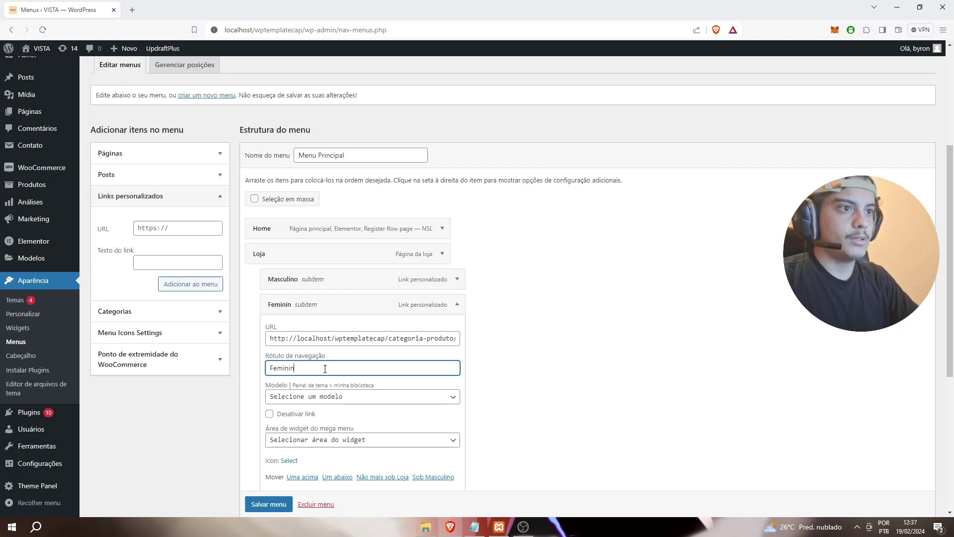
{"action": "scroll", "coordinate": [517, 458], "scroll_direction": "down", "scroll_amount": 1}
{"action": "left_click", "coordinate": [263, 504]}
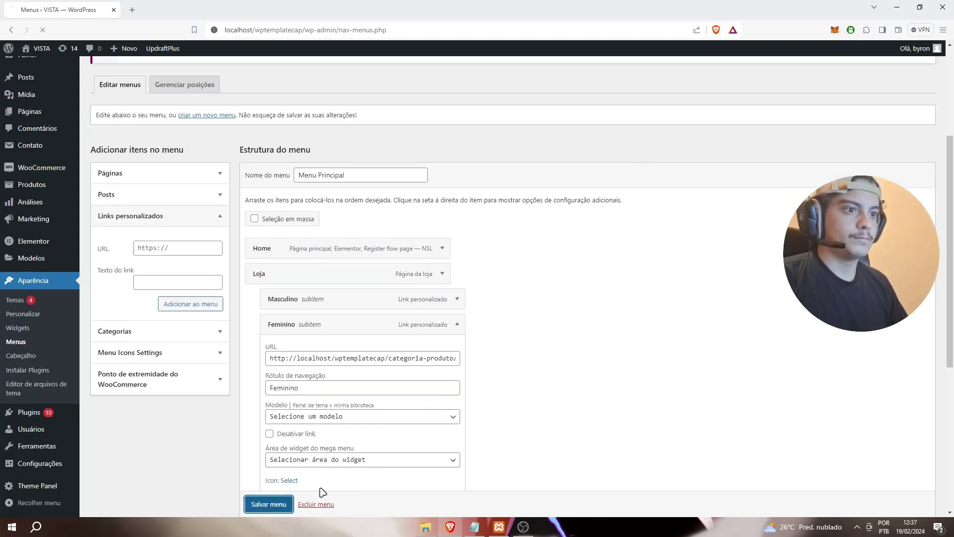
{"action": "scroll", "coordinate": [578, 428], "scroll_direction": "down", "scroll_amount": 1}
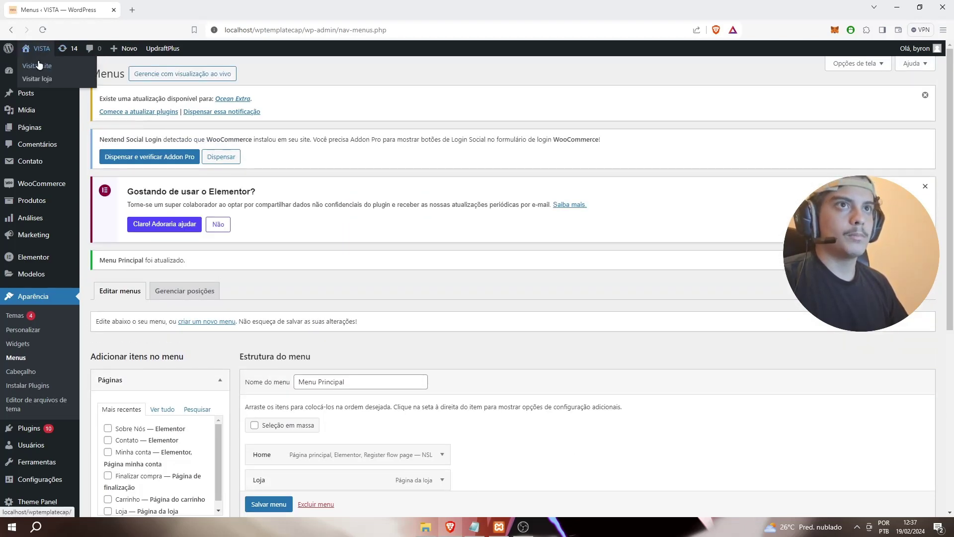
- Visit the store site and open the Feminino category from the Loja submenu to examine its product listing
{"action": "left_click", "coordinate": [39, 64]}
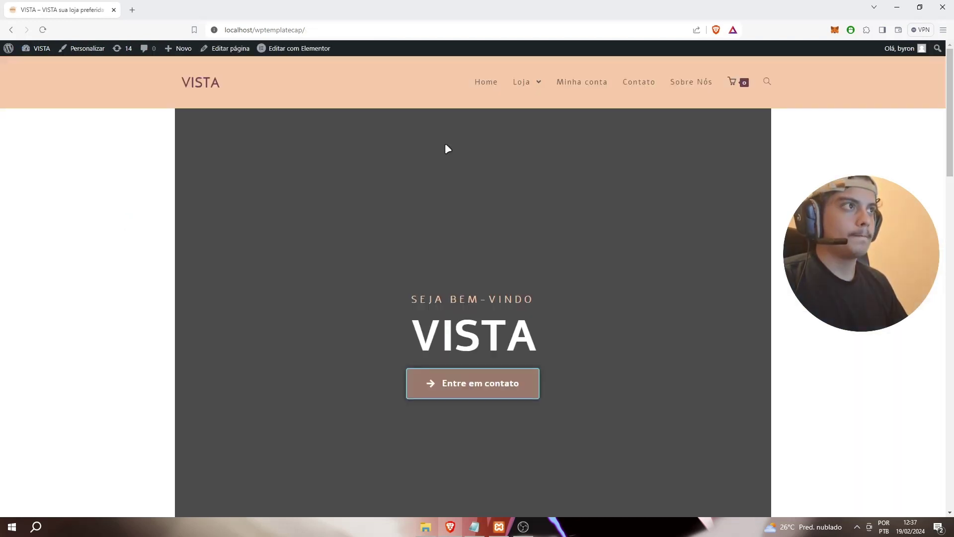
{"action": "mouse_move", "coordinate": [525, 87]}
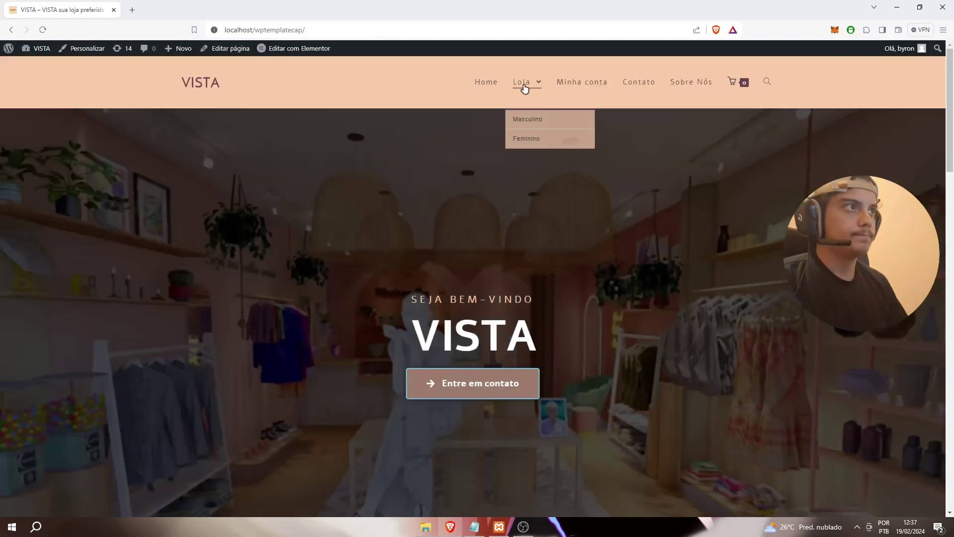
{"action": "left_click", "coordinate": [531, 141]}
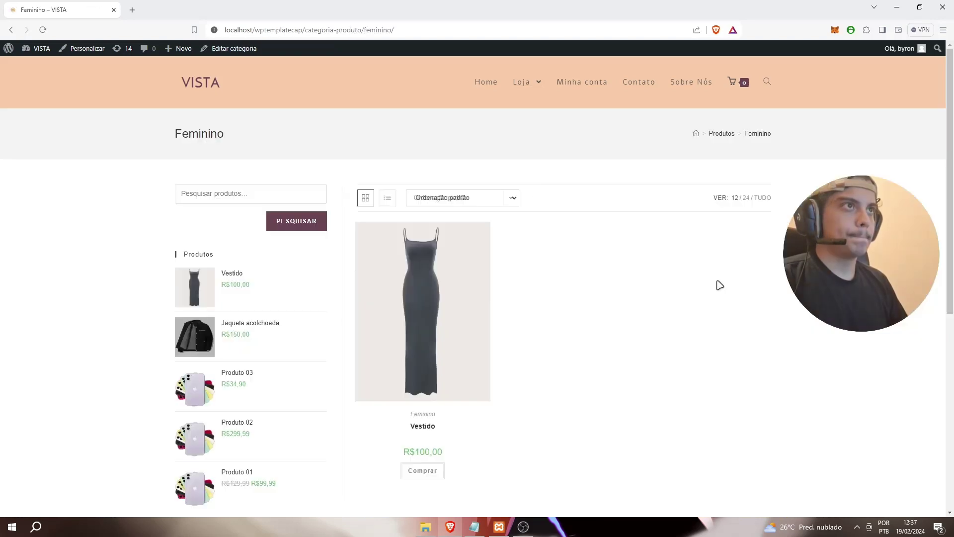
{"action": "scroll", "coordinate": [606, 283], "scroll_direction": "down", "scroll_amount": 6}
{"action": "scroll", "coordinate": [577, 281], "scroll_direction": "up", "scroll_amount": 6}
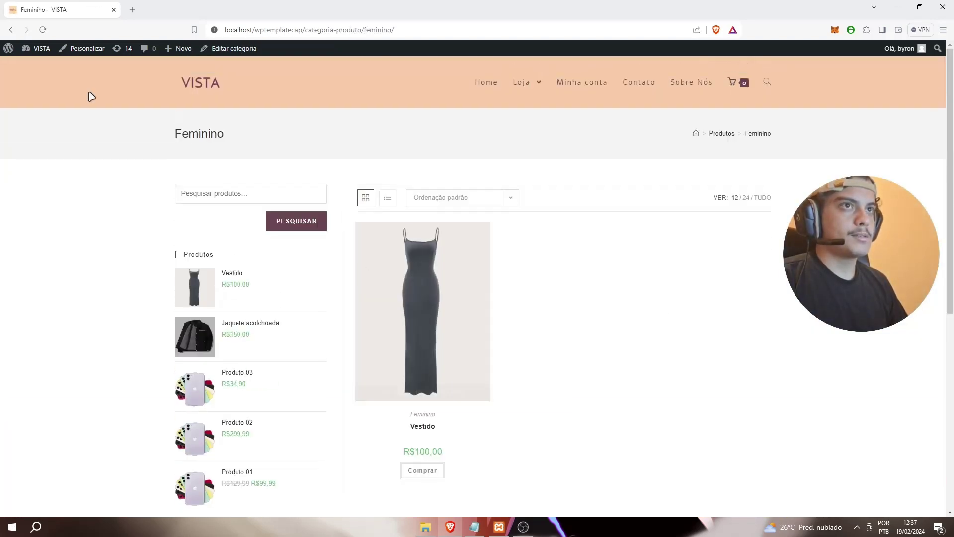
- Return to the WordPress dashboard from the Feminino category page
{"action": "mouse_move", "coordinate": [40, 49]}
{"action": "left_click", "coordinate": [38, 67]}
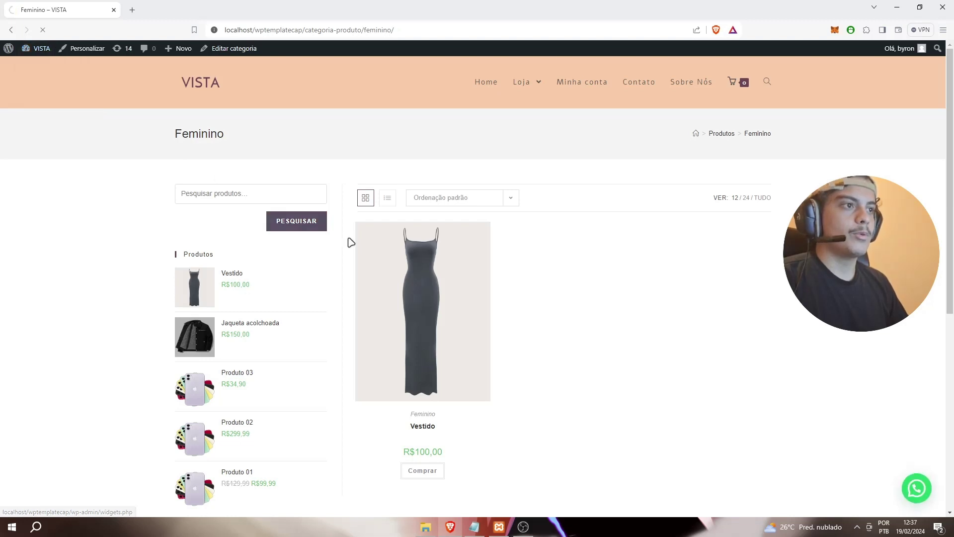